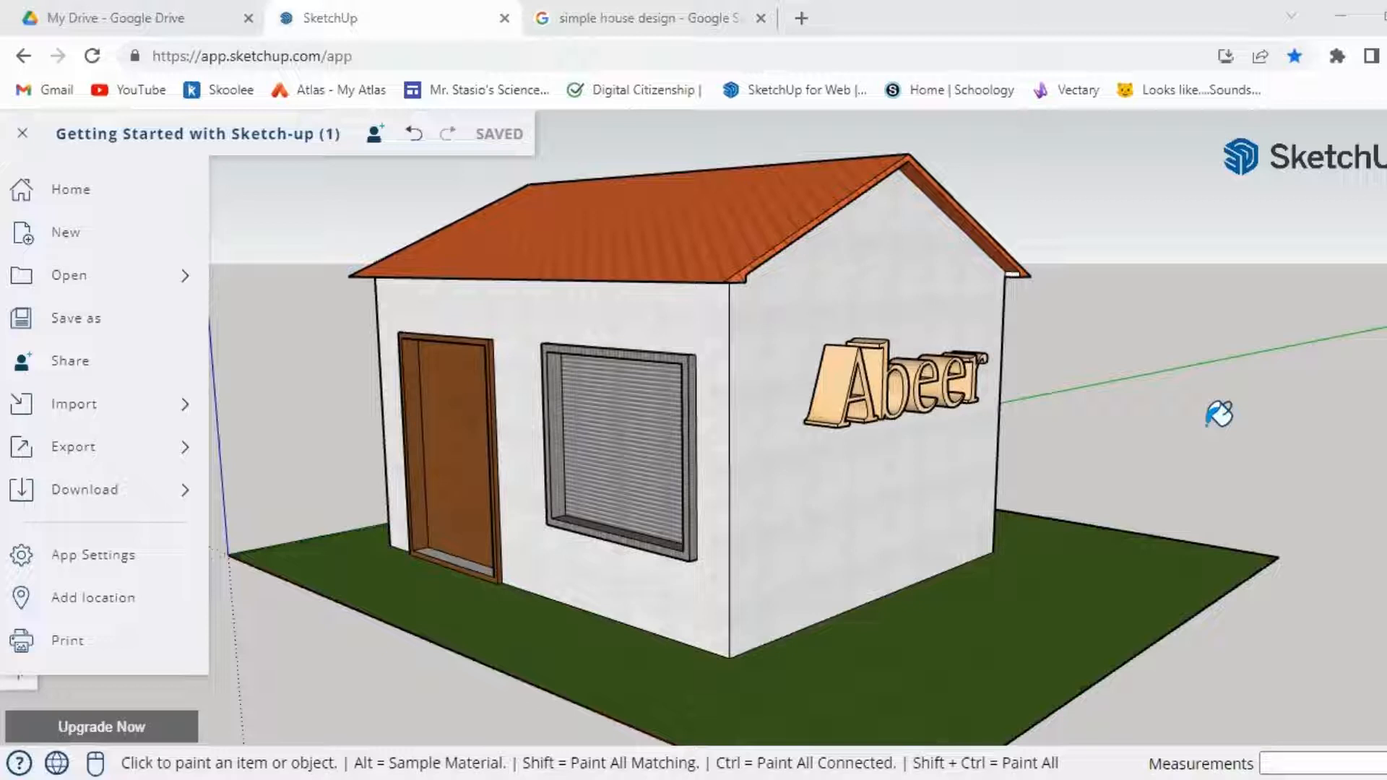
- Start a new blank model
left_click(1220, 414)
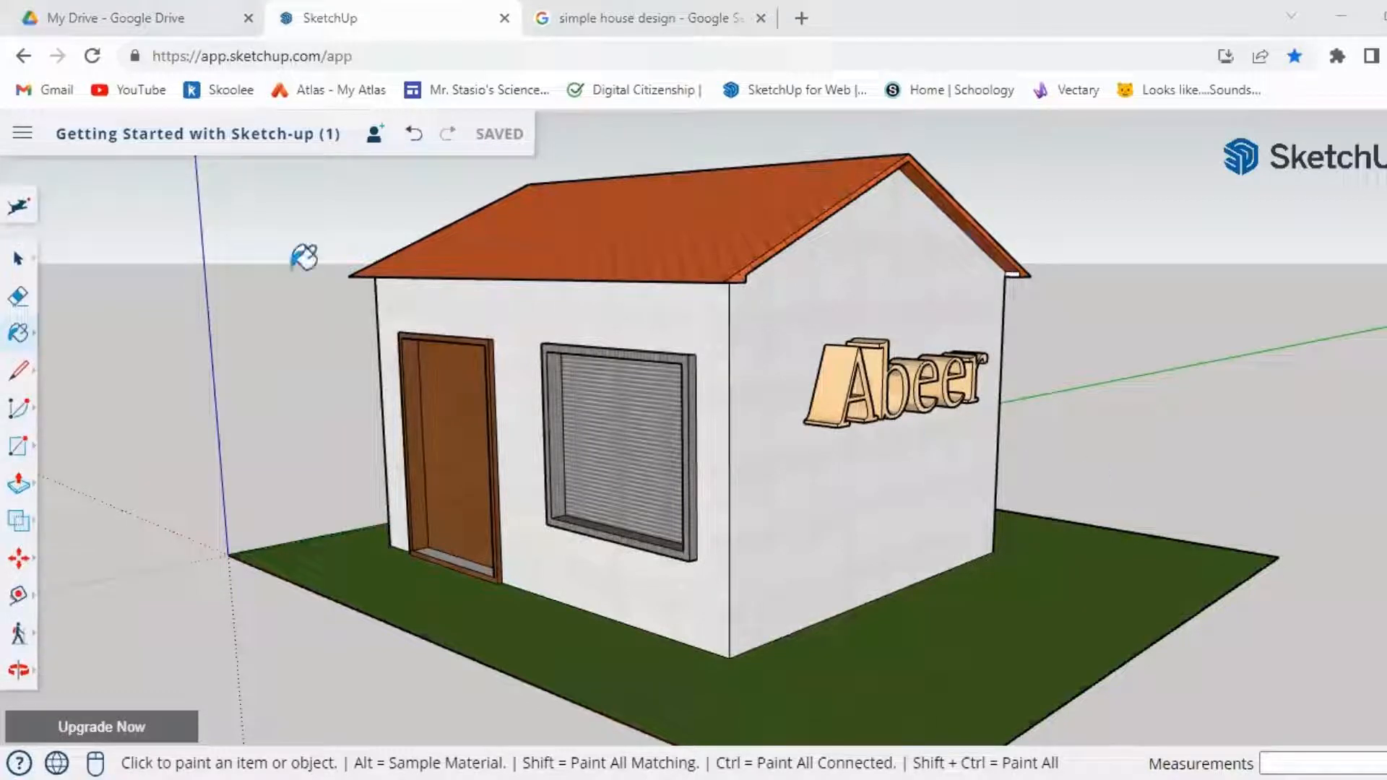
left_click(20, 132)
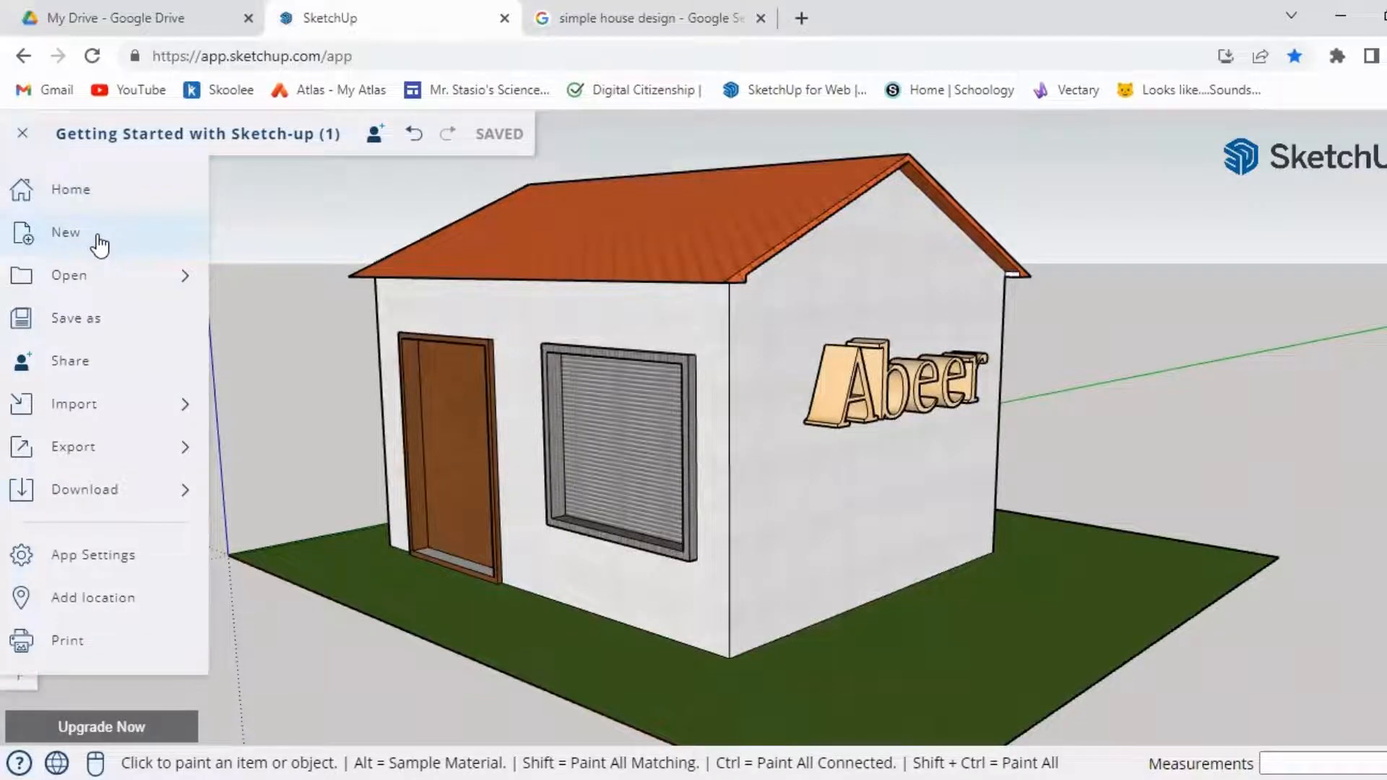
left_click(98, 237)
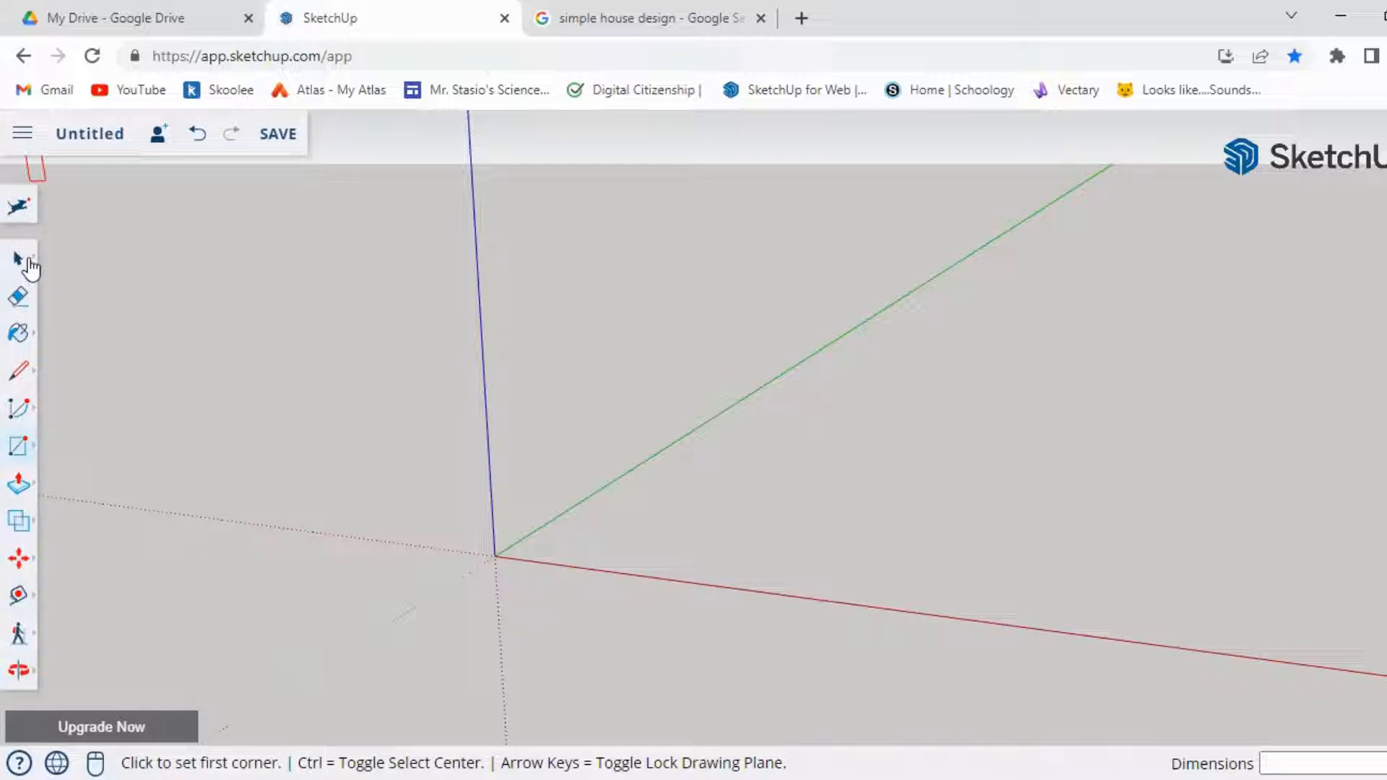
- Draw a large ground rectangle on the horizontal plane, starting at the origin between the red and green axes
left_click(18, 451)
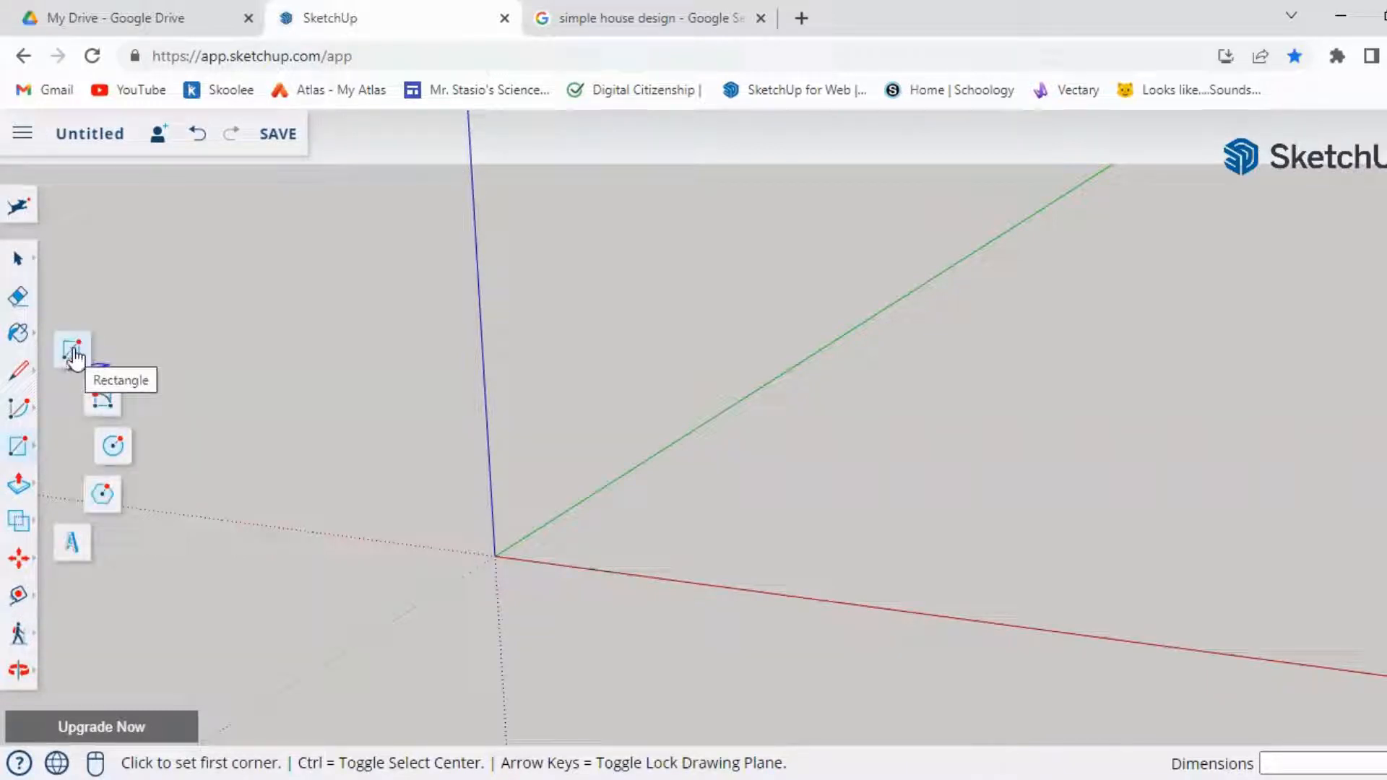
left_click(75, 354)
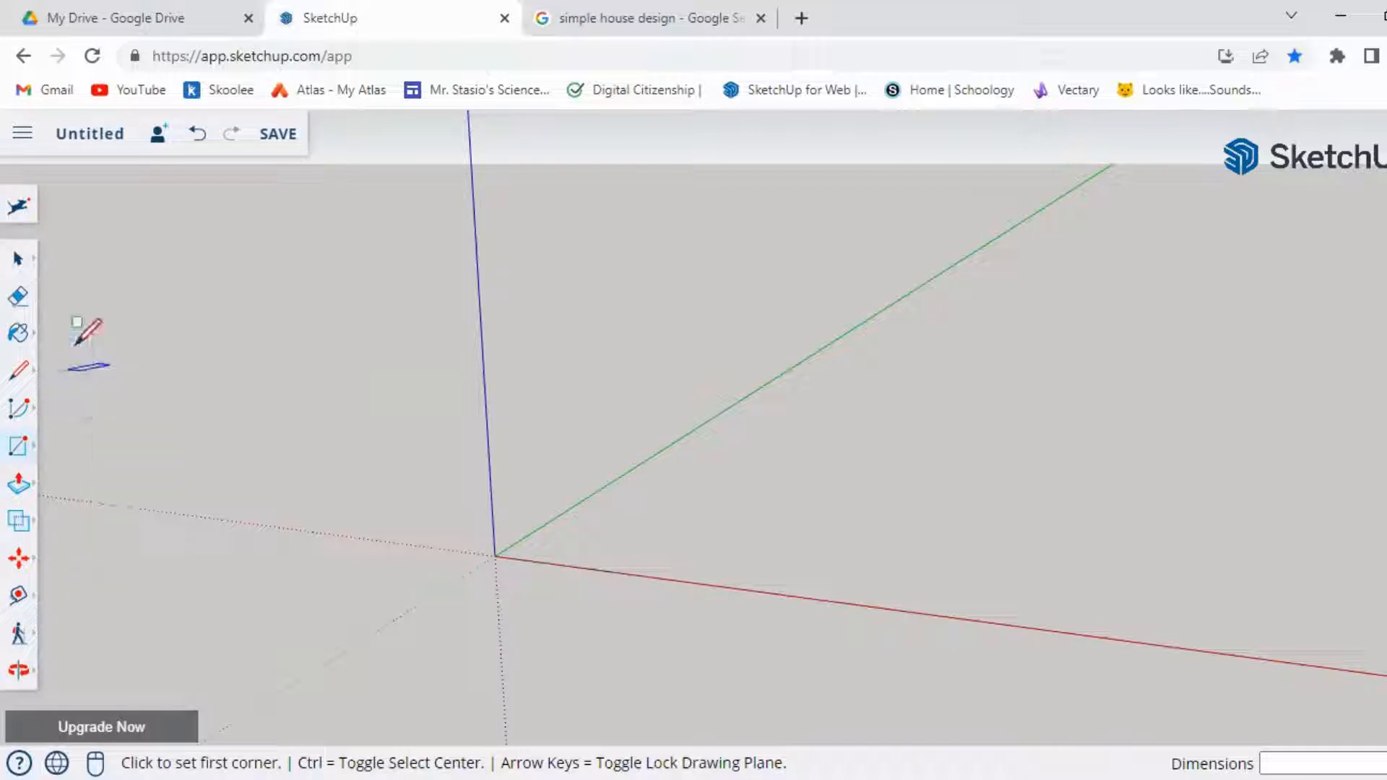
left_click(494, 556)
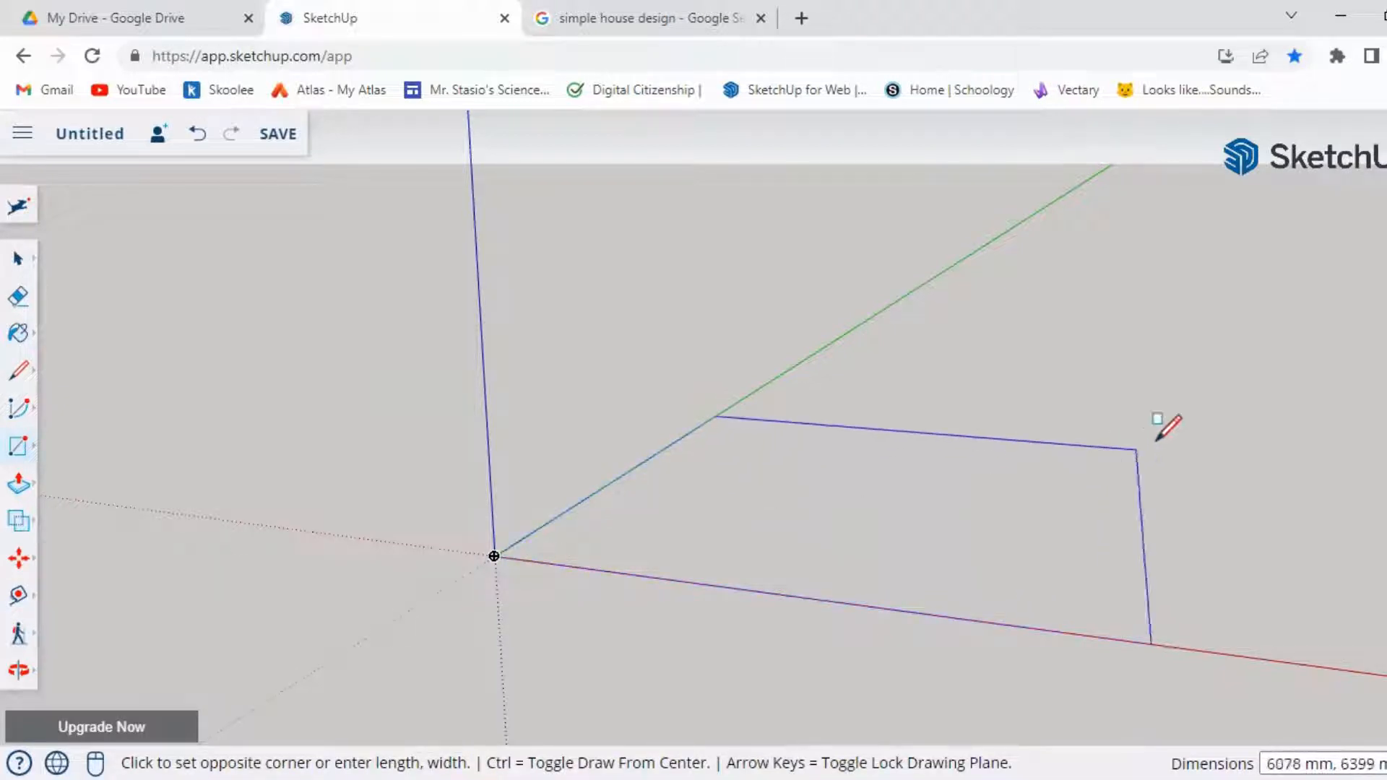
left_click(1278, 391)
- Draw a smaller rectangle of about 6119 by 5461 mm inside the ground rectangle as the house footprint
middle_click_drag(1279, 390, 793, 594)
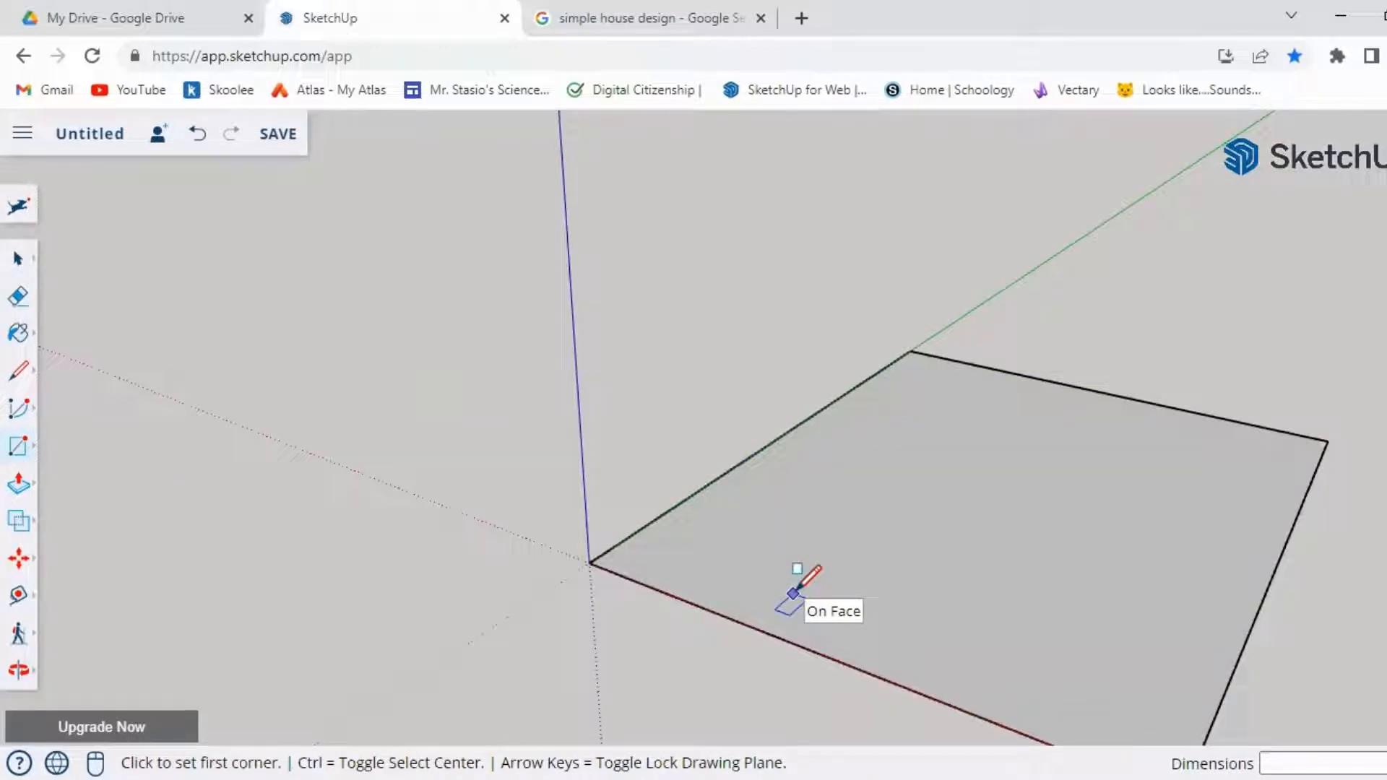
left_click(18, 446)
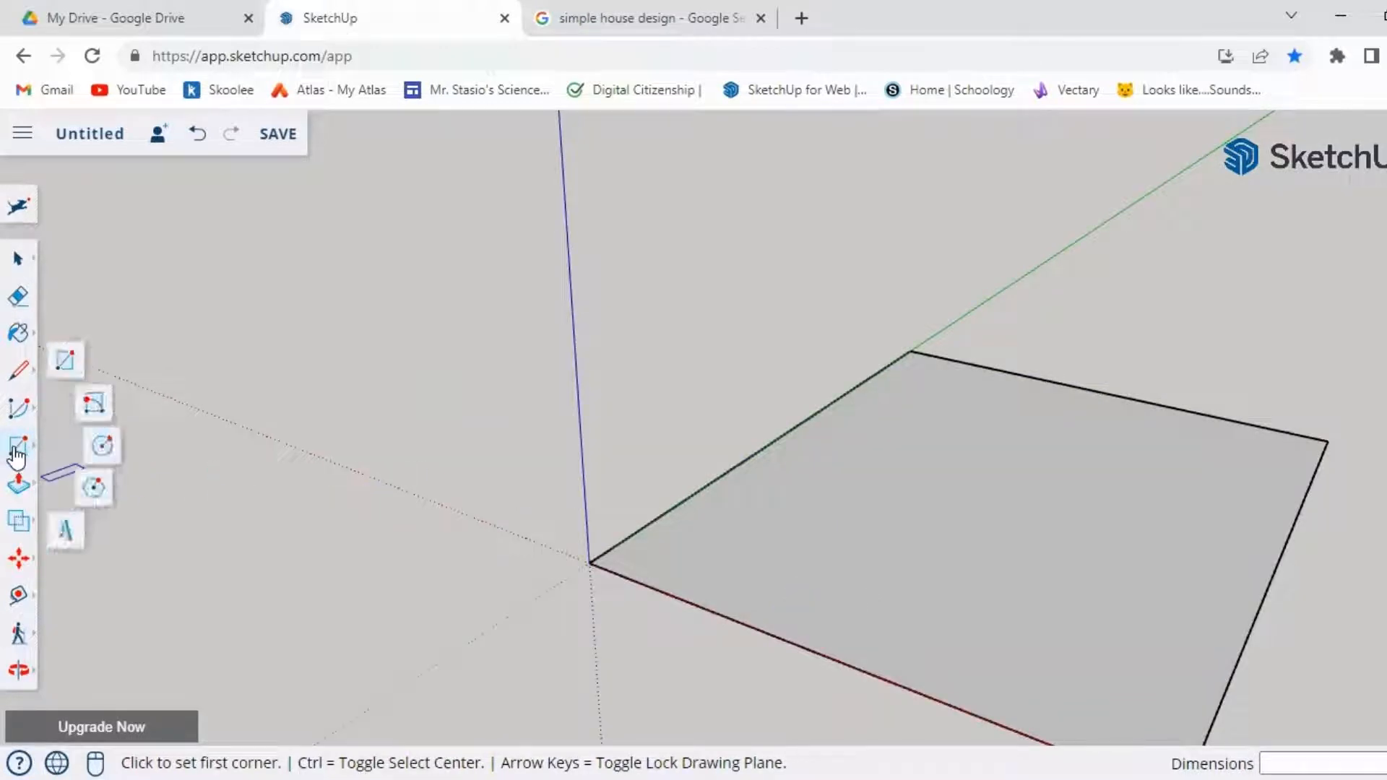
left_click(65, 350)
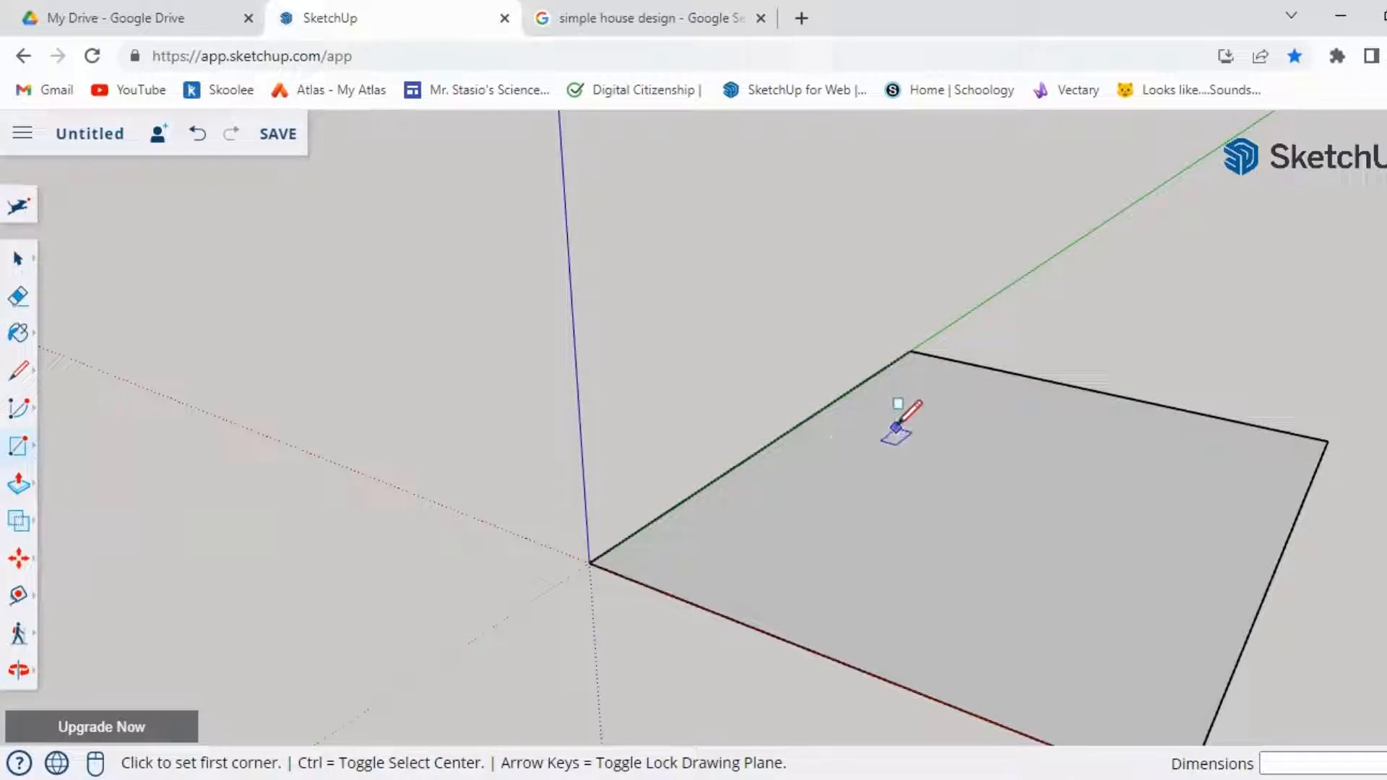
left_click(873, 403)
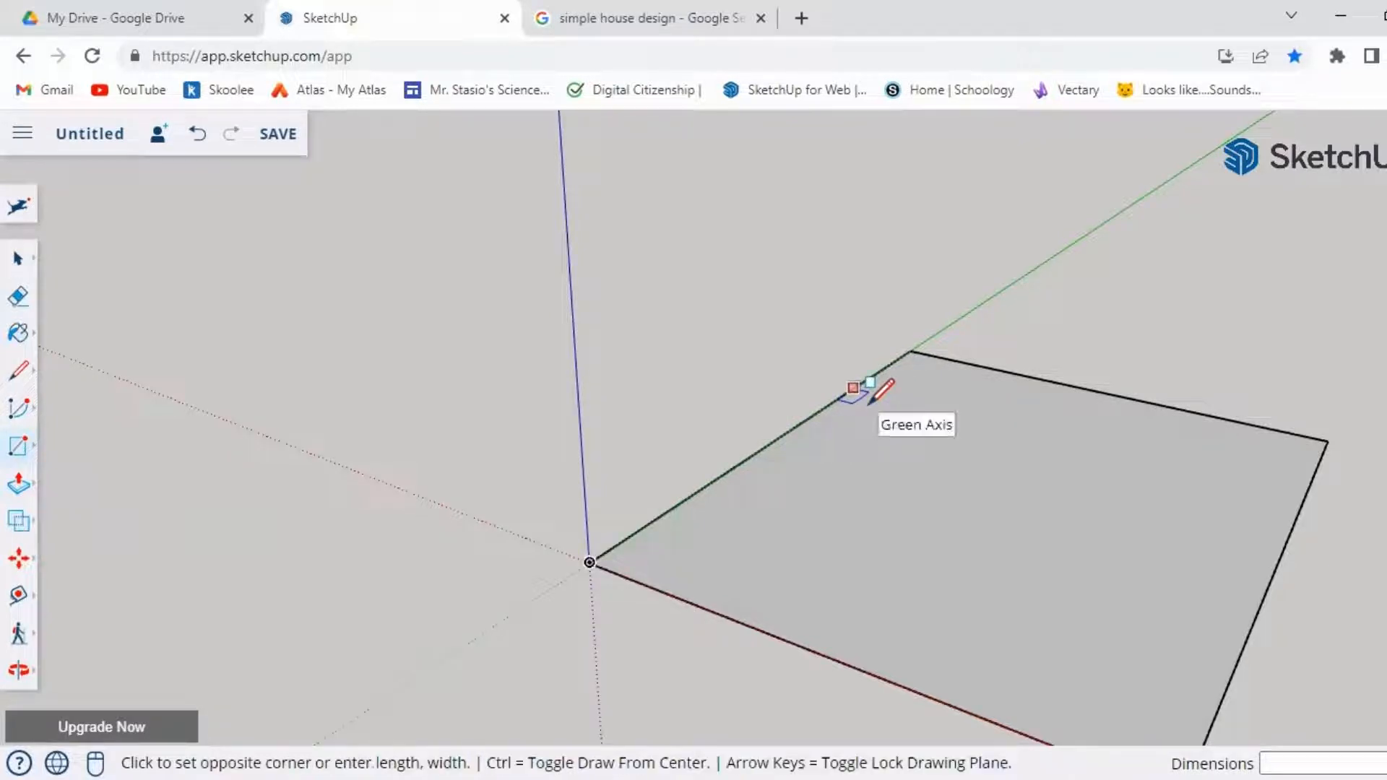
key("Escape")
left_click(879, 422)
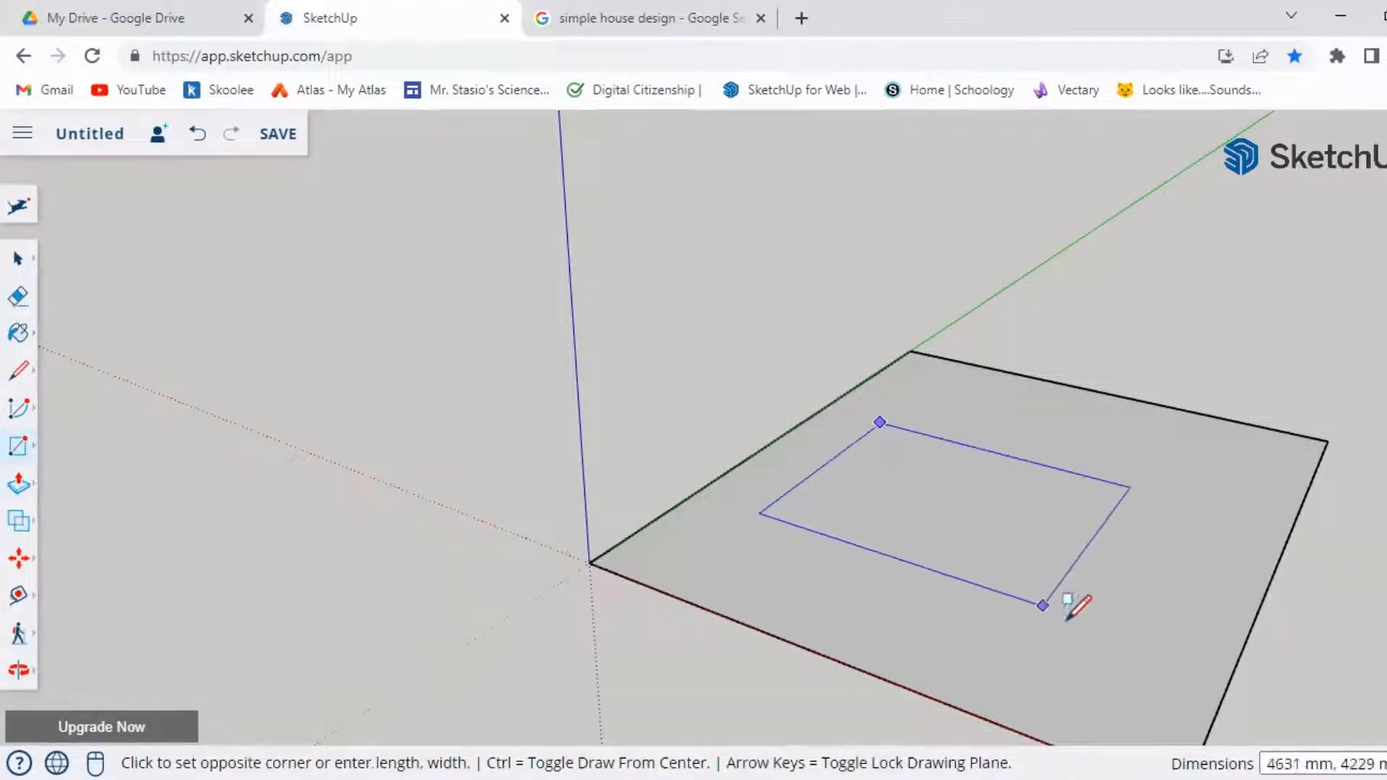
left_click(1129, 690)
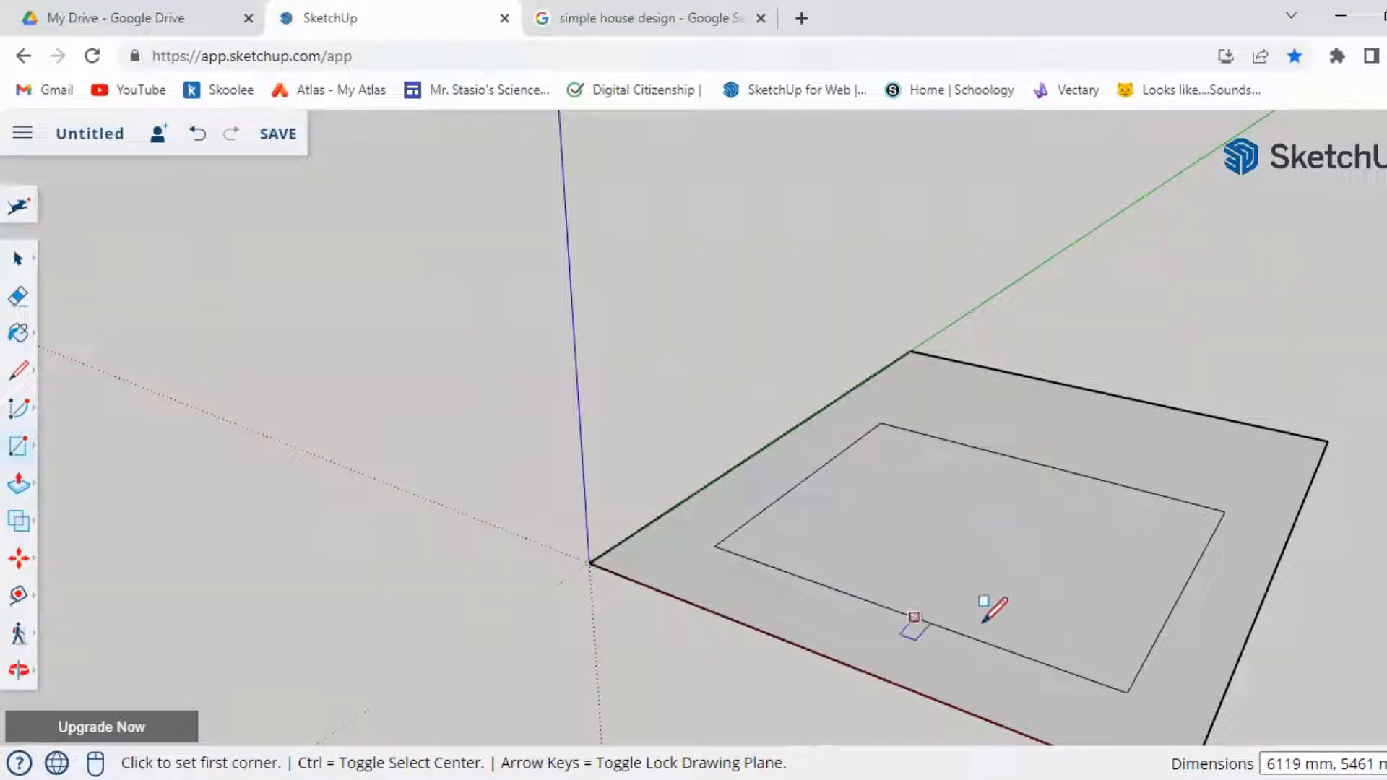
- Push/Pull the inner footprint face upward about 4290 mm to form the house block
left_click(22, 485)
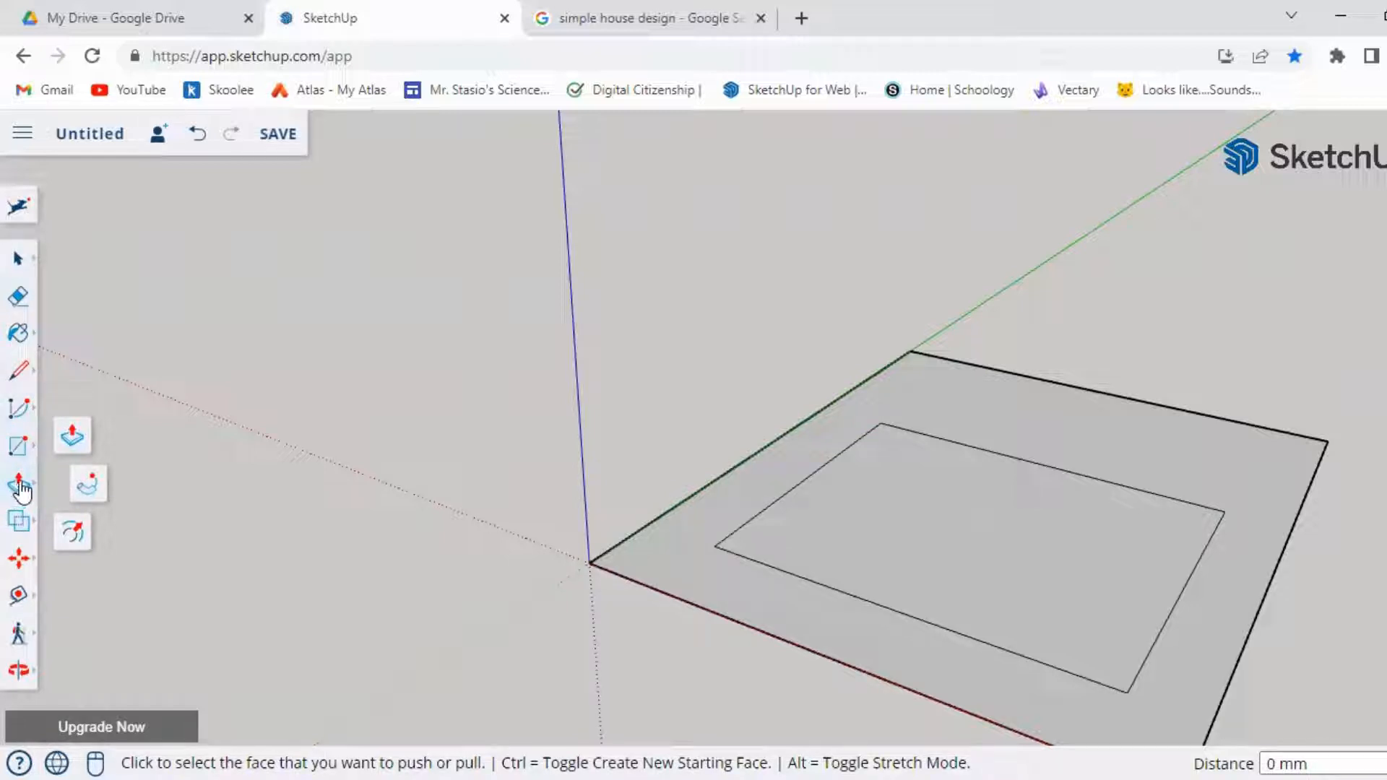
left_click(73, 440)
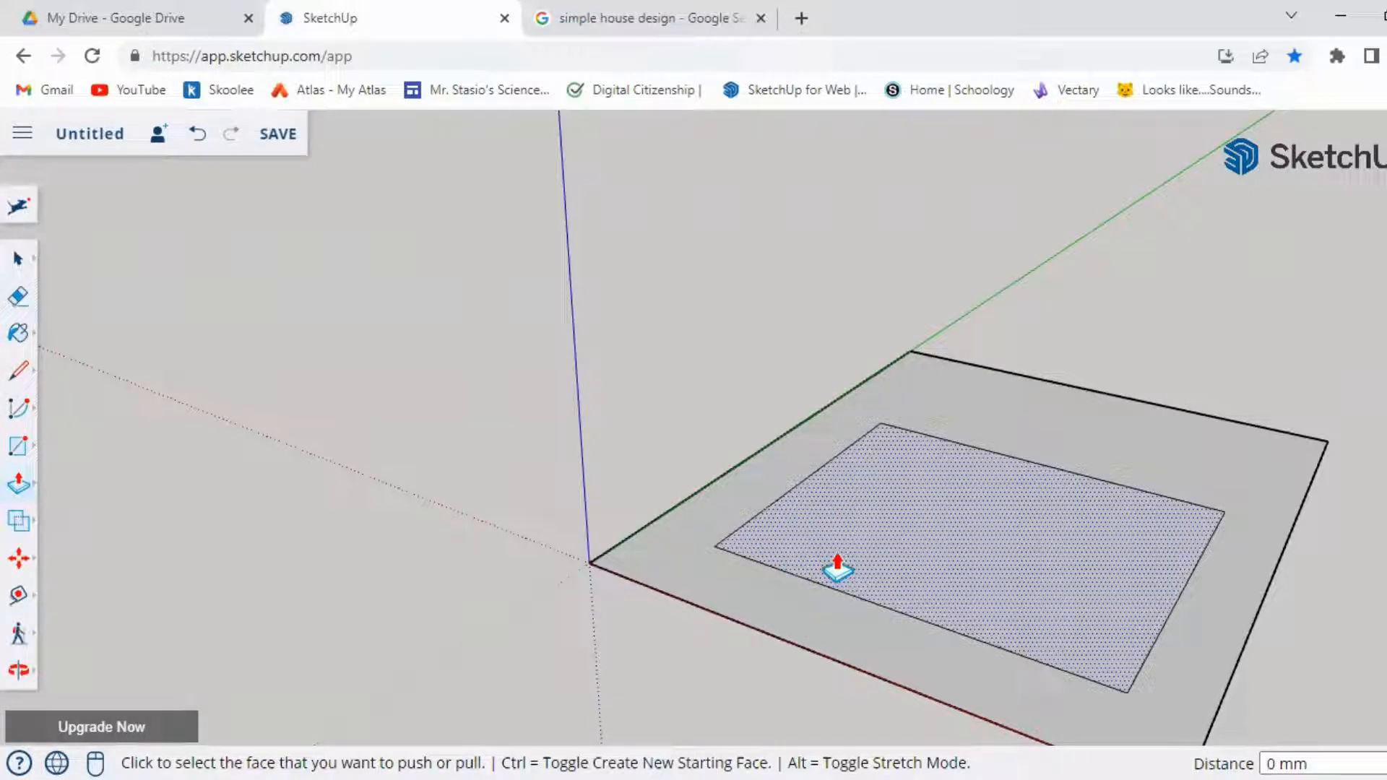
left_click(859, 574)
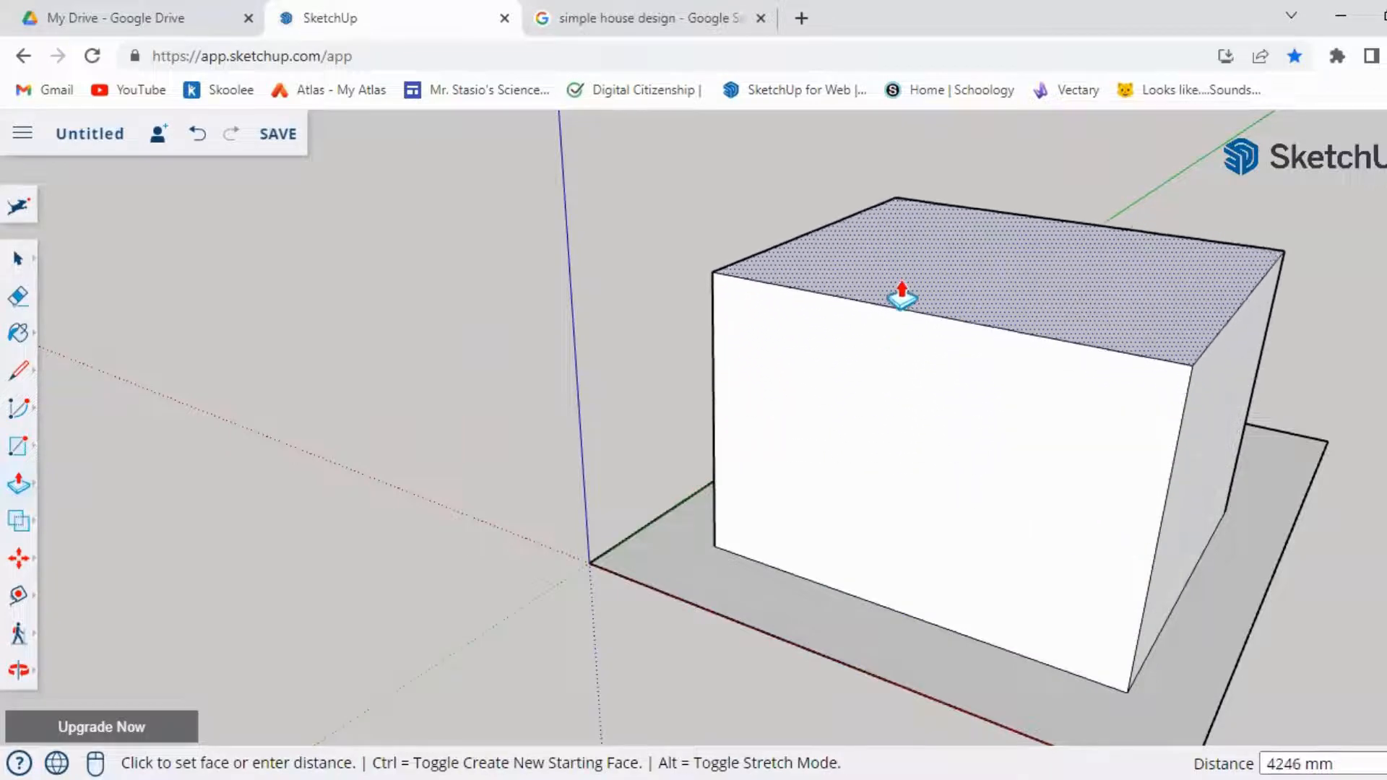
left_click(901, 296)
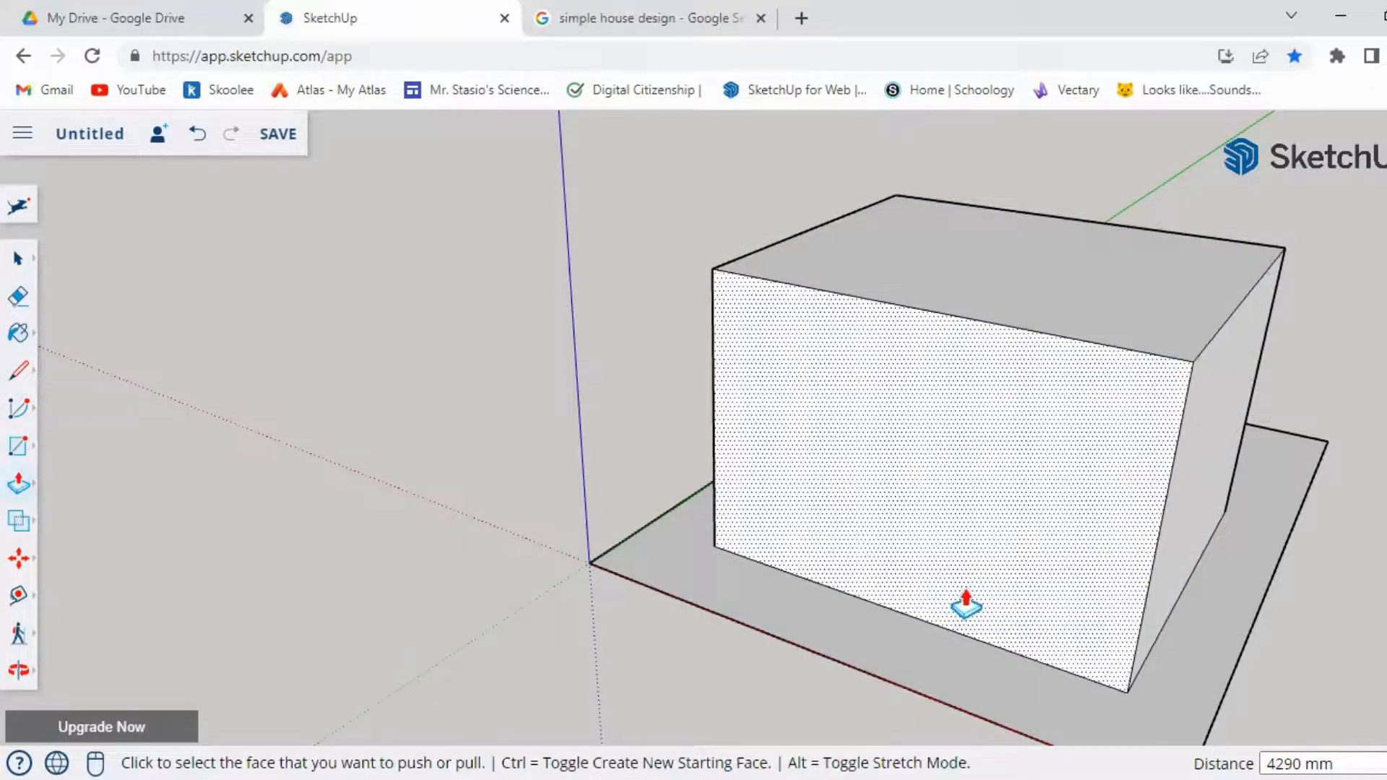
- Draw a vertical centre line on the front wall from the midpoint of its top edge to its bottom edge
middle_click_drag(966, 606, 1164, 687)
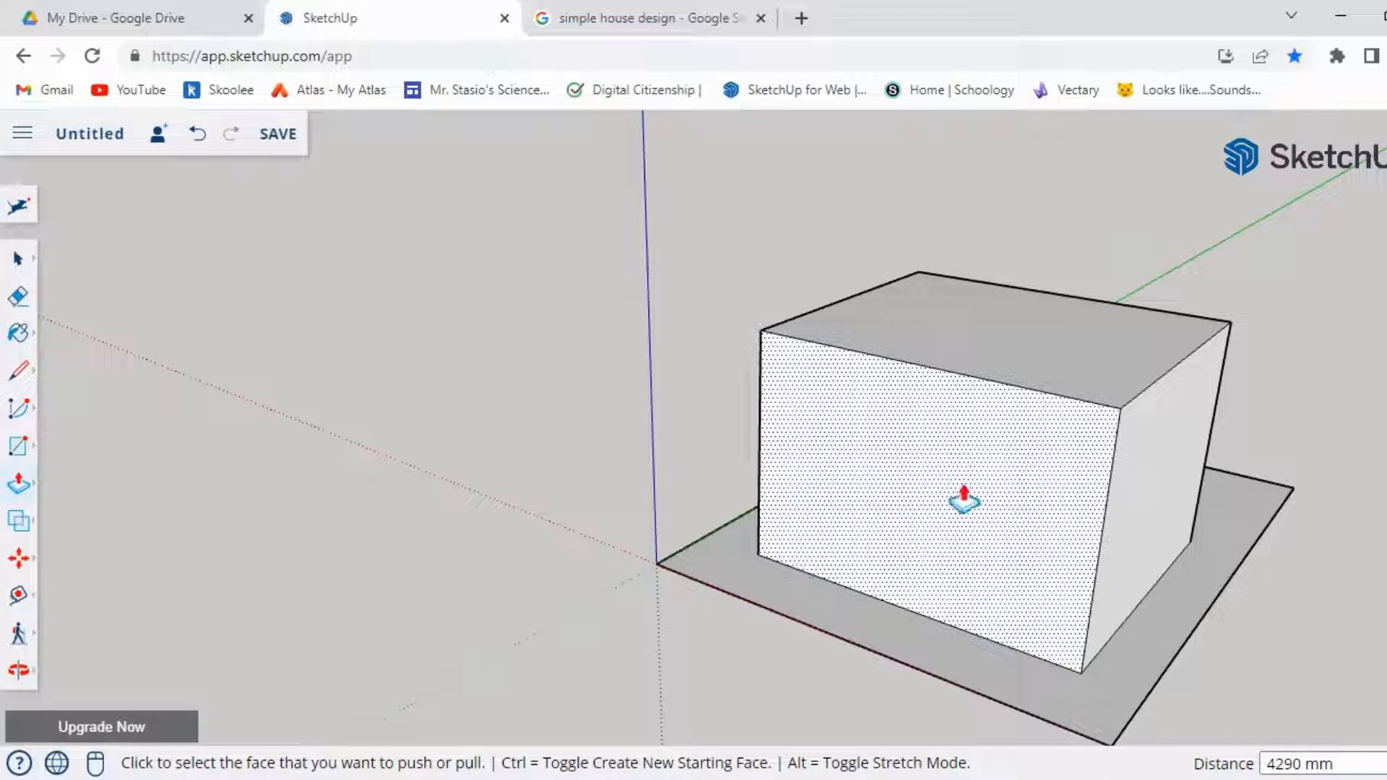
left_click(20, 375)
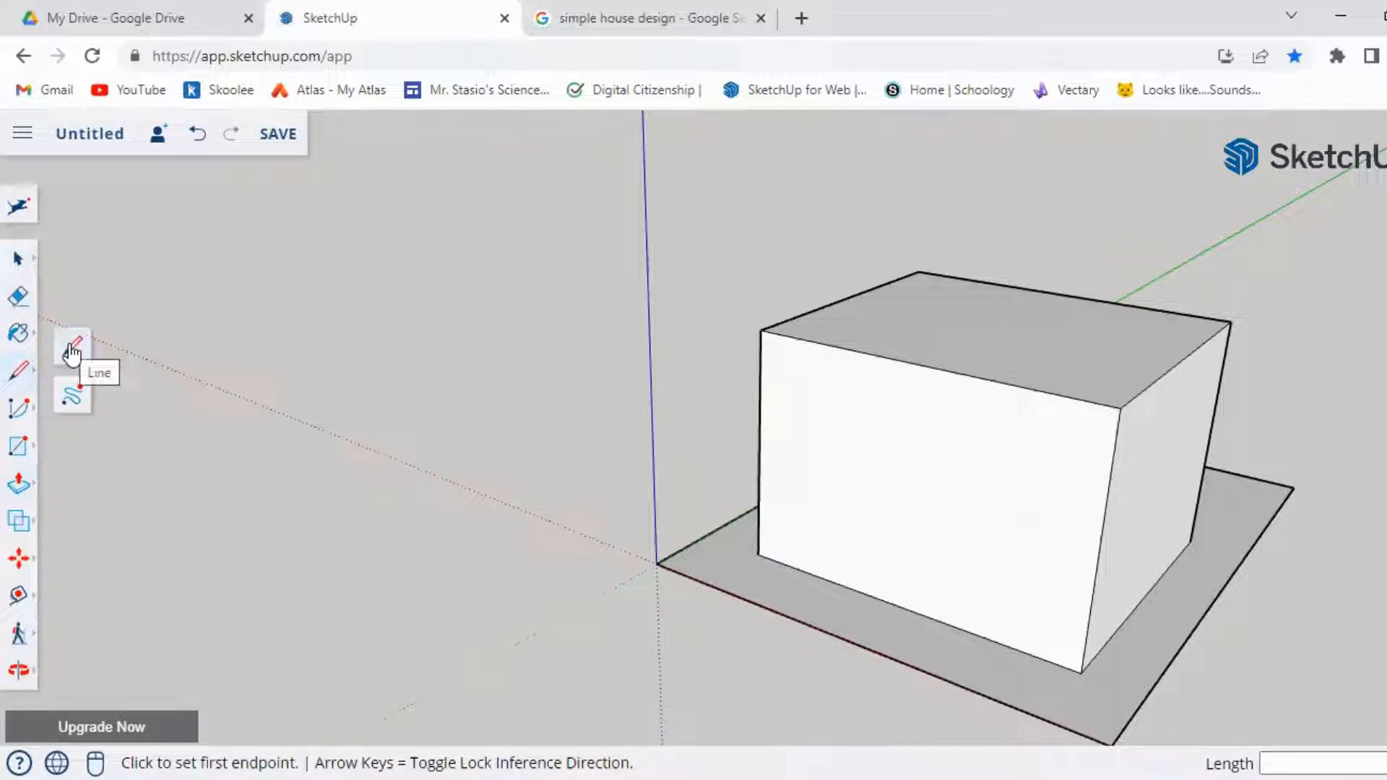
left_click(921, 365)
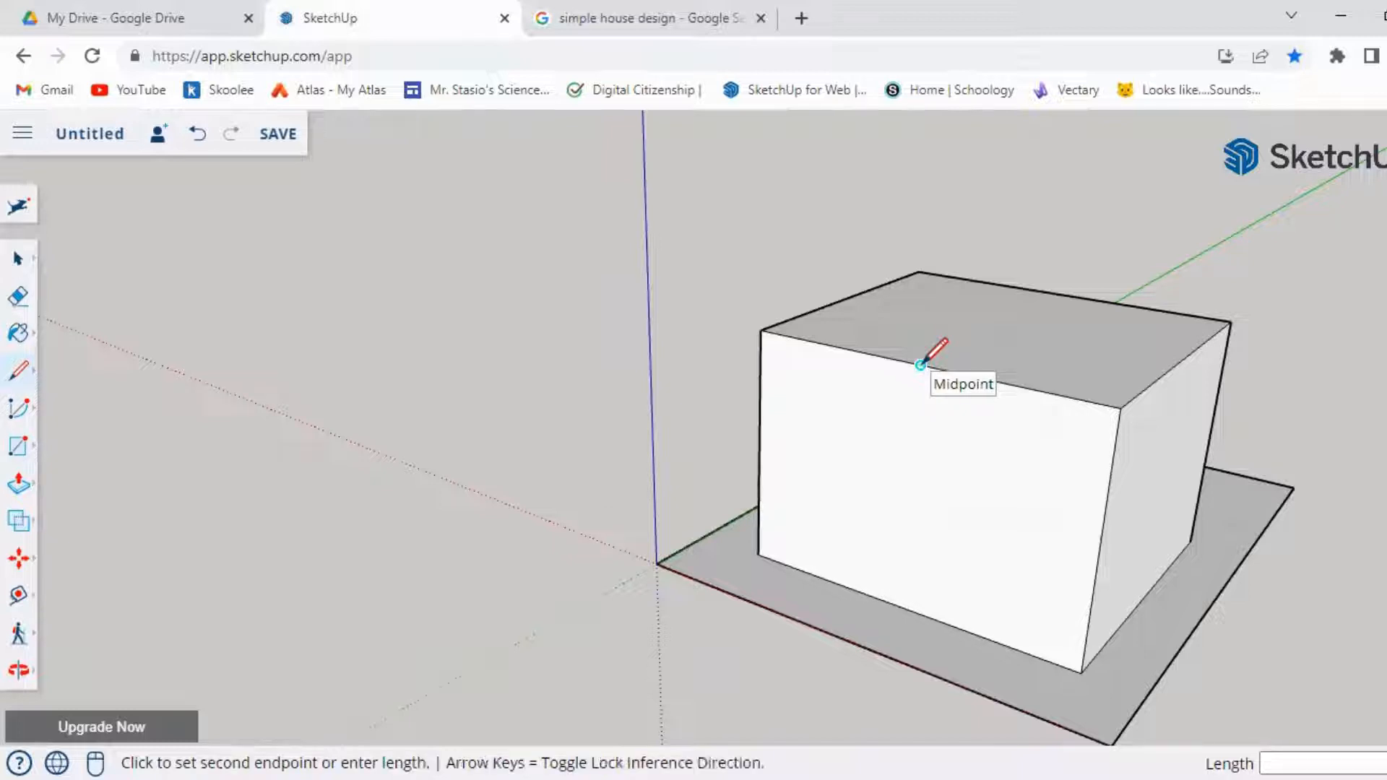
left_click(903, 607)
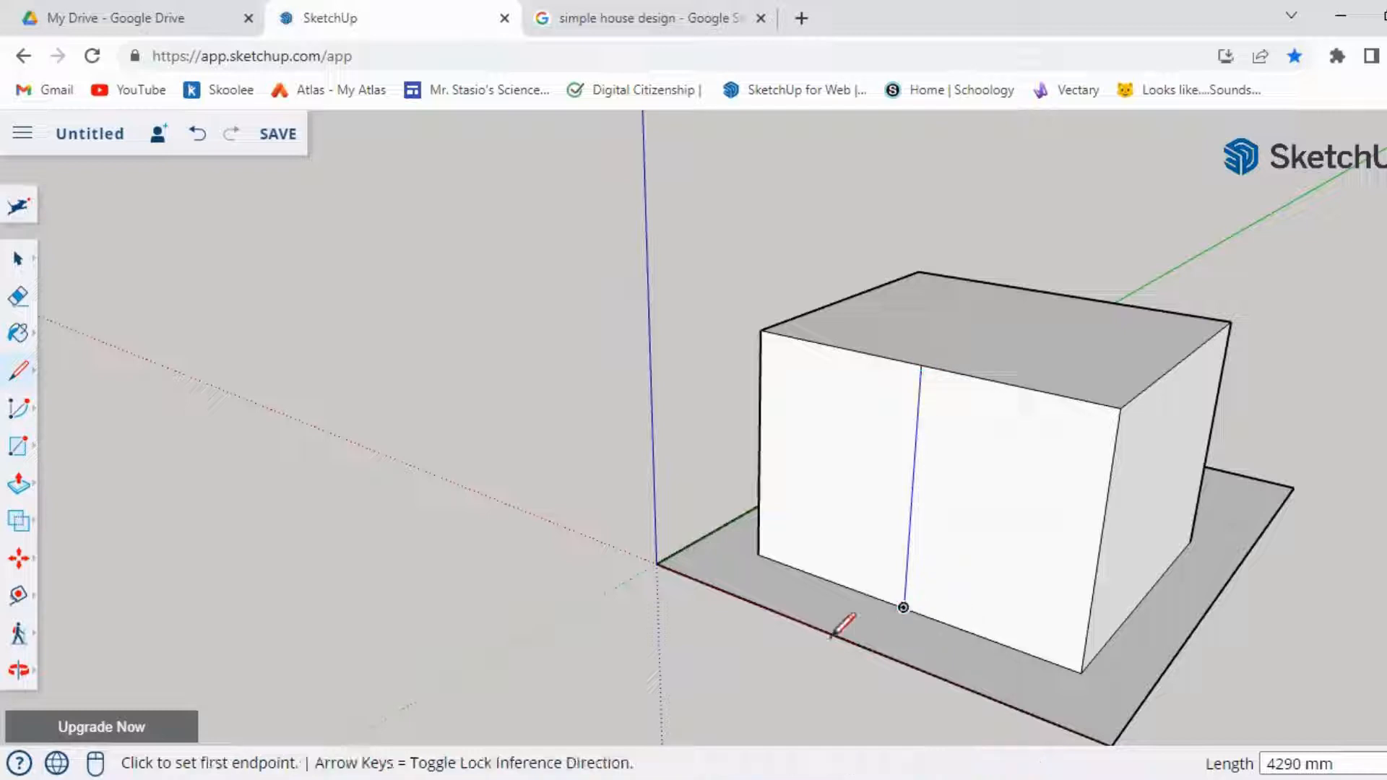
- Draw an upright door rectangle on the left half of the front wall, starting from its bottom edge
middle_click_drag(795, 600, 853, 449)
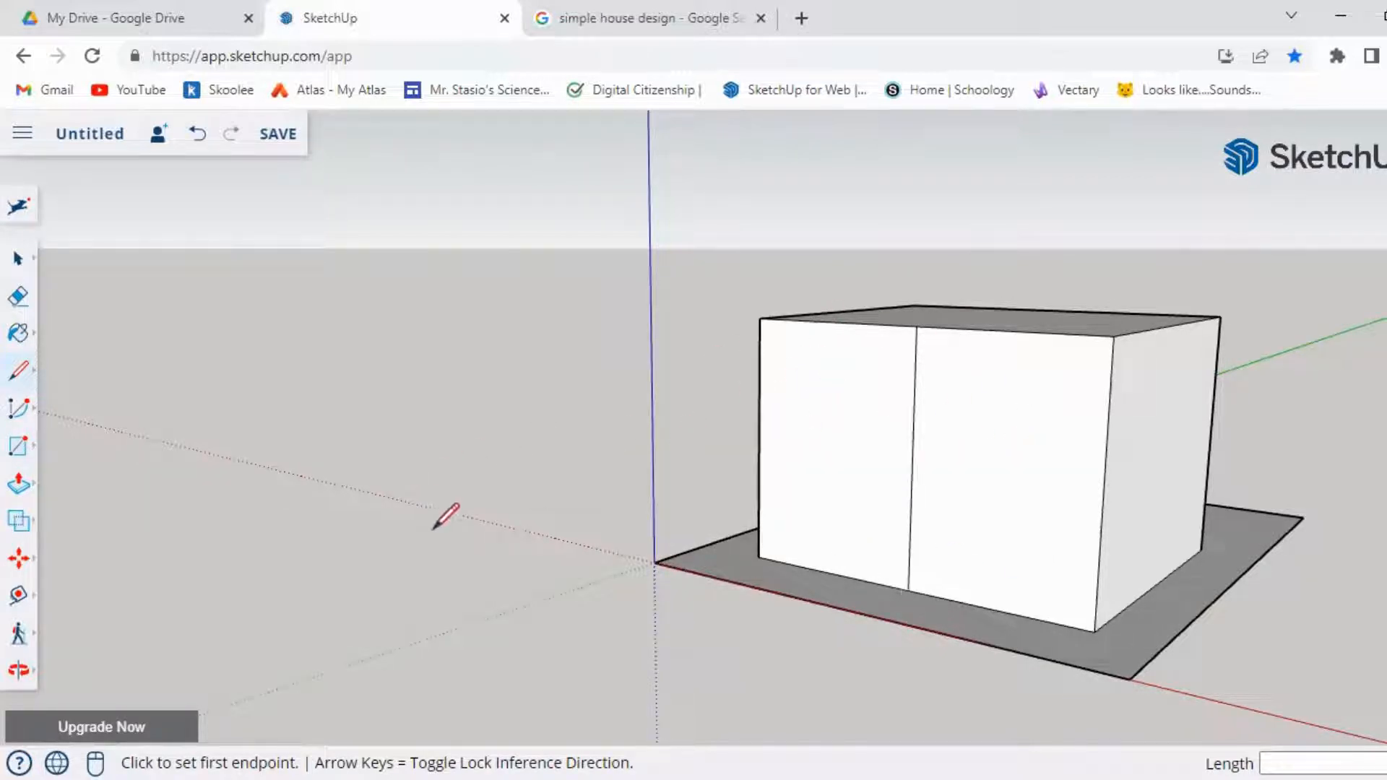
scroll(896, 537, "up", 1)
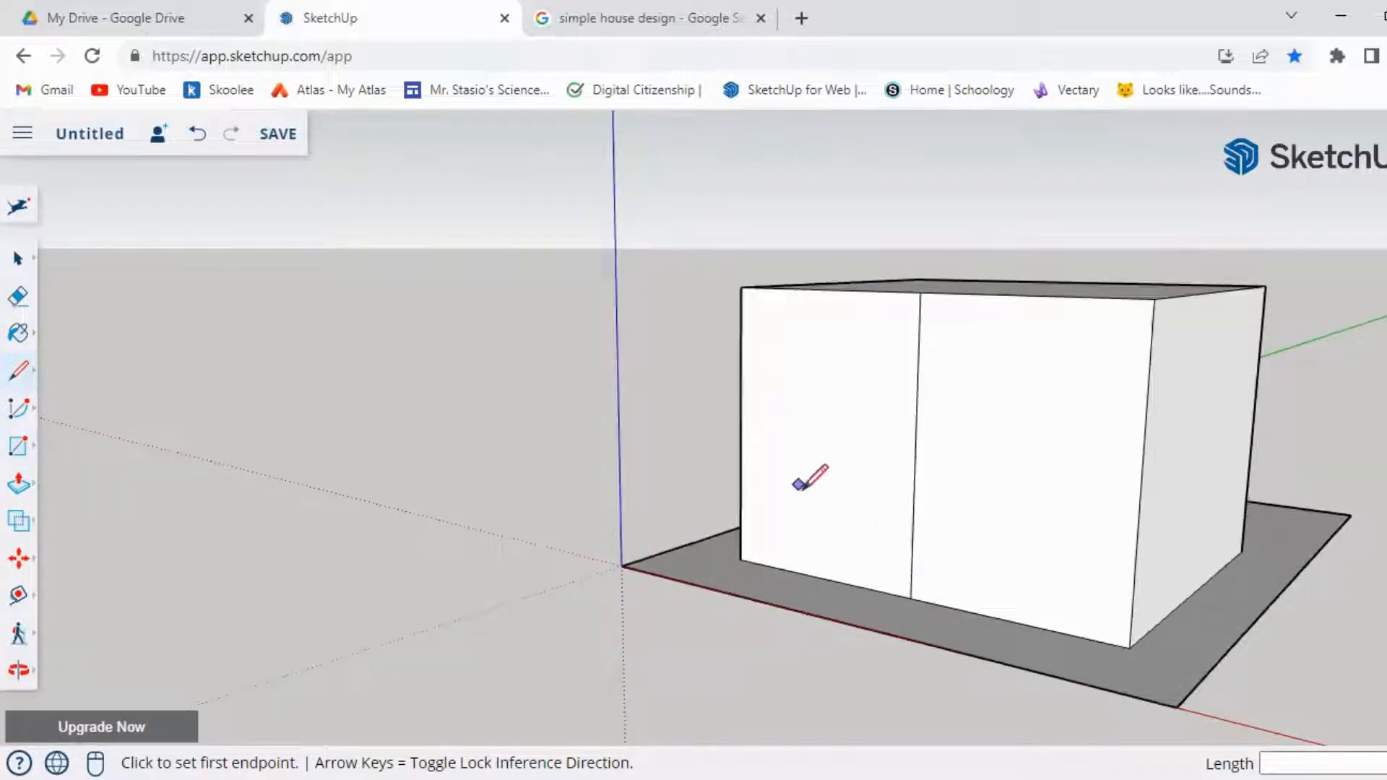
left_click(19, 451)
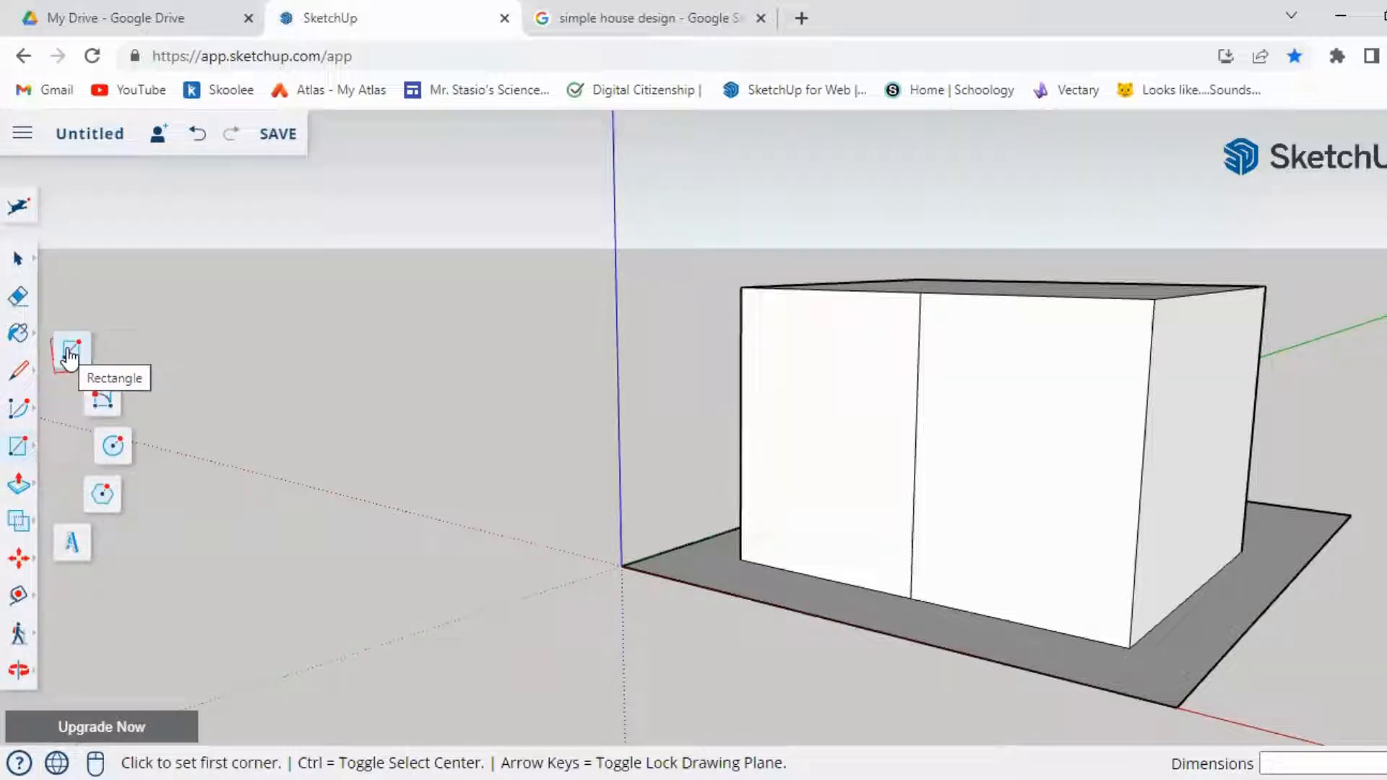
left_click(69, 354)
left_click(778, 567)
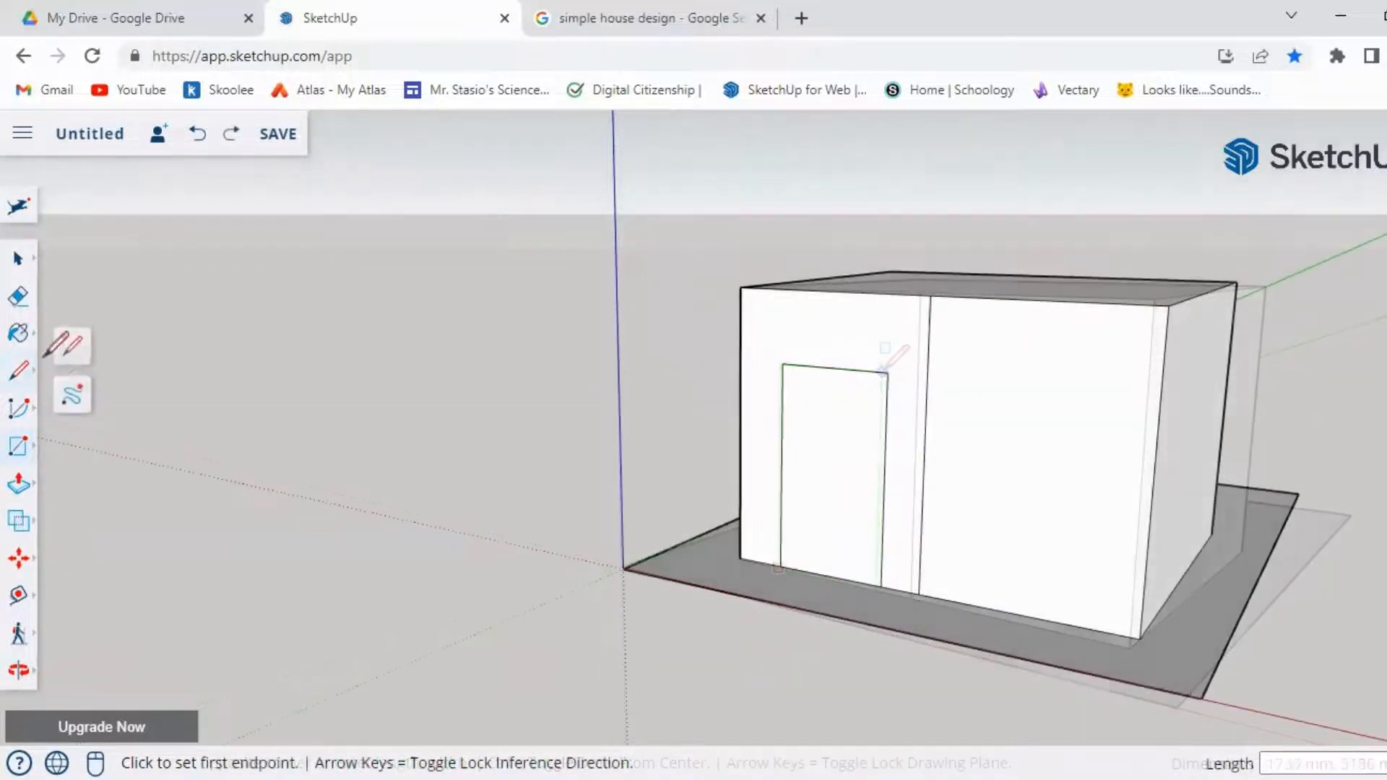
- Draw a horizontal guide line from the door's top-right corner to just past the wall's centre line
left_click(70, 347)
left_click(887, 372)
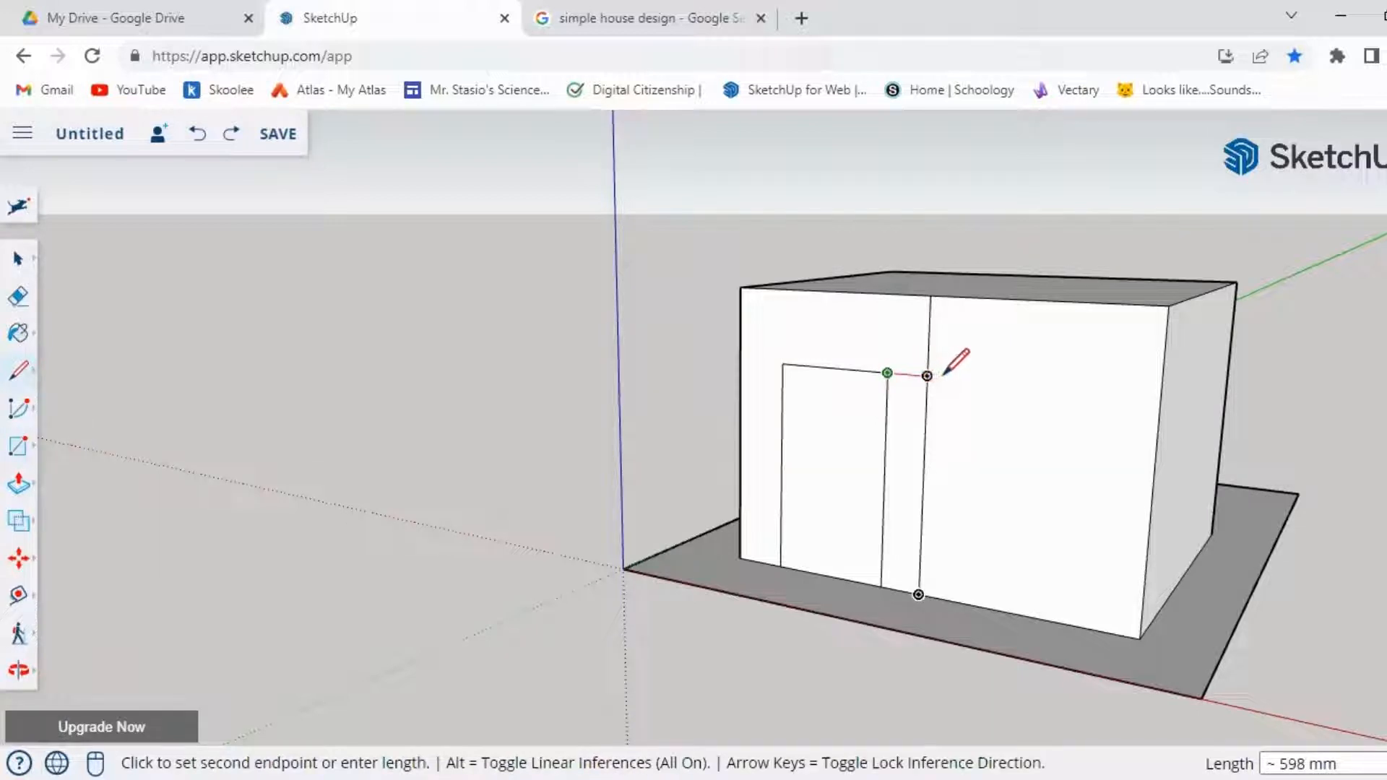
left_click(944, 376)
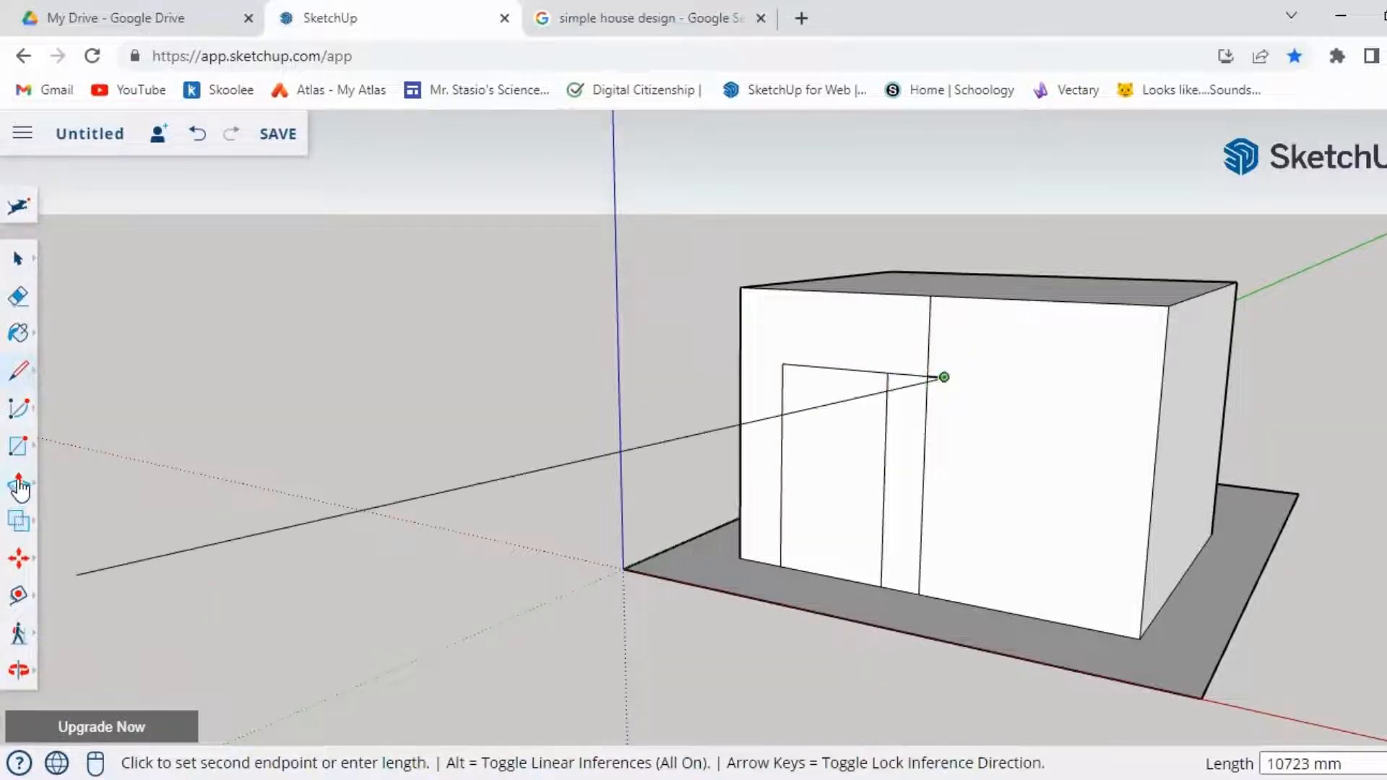
key("Escape")
- Draw a window rectangle of about 2565 by 1752 mm on the front wall's right half, starting at the guide line's end
left_click(18, 455)
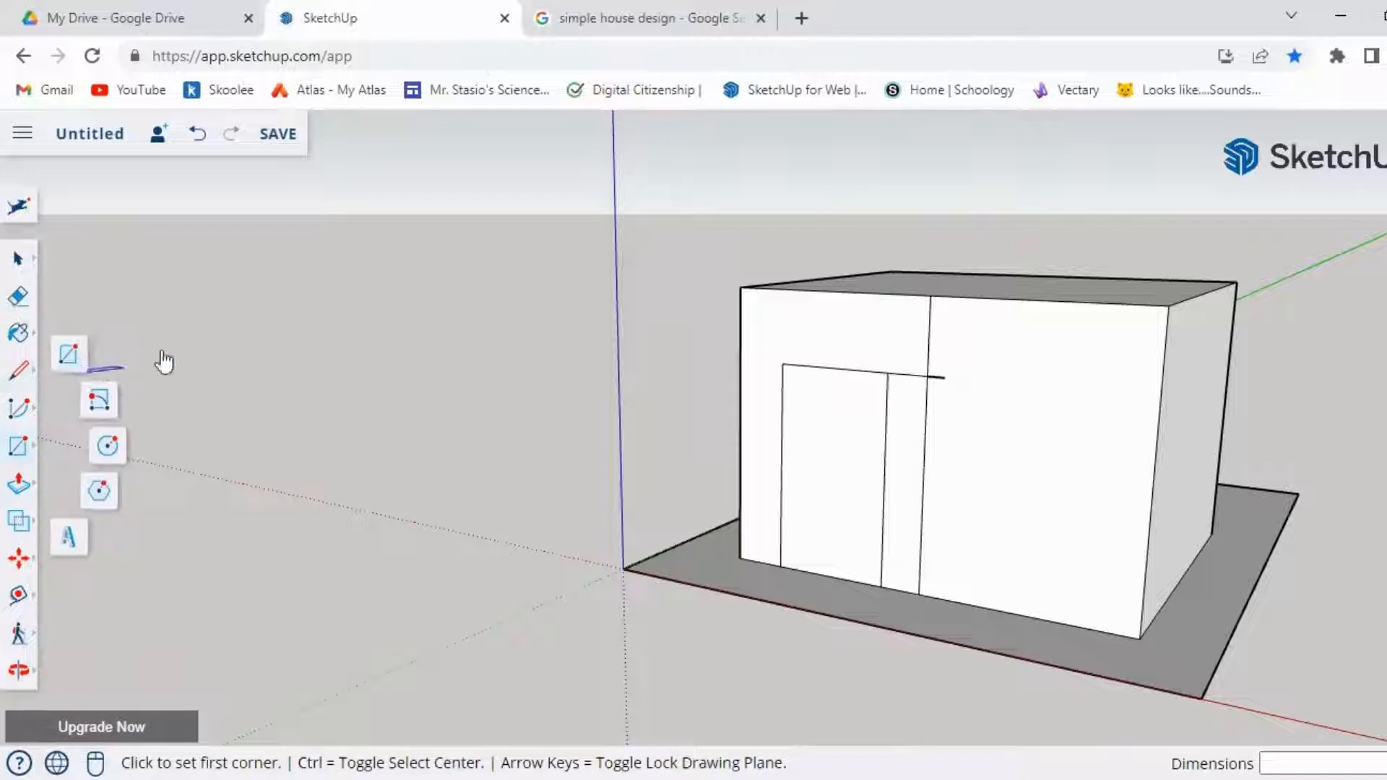
left_click(945, 376)
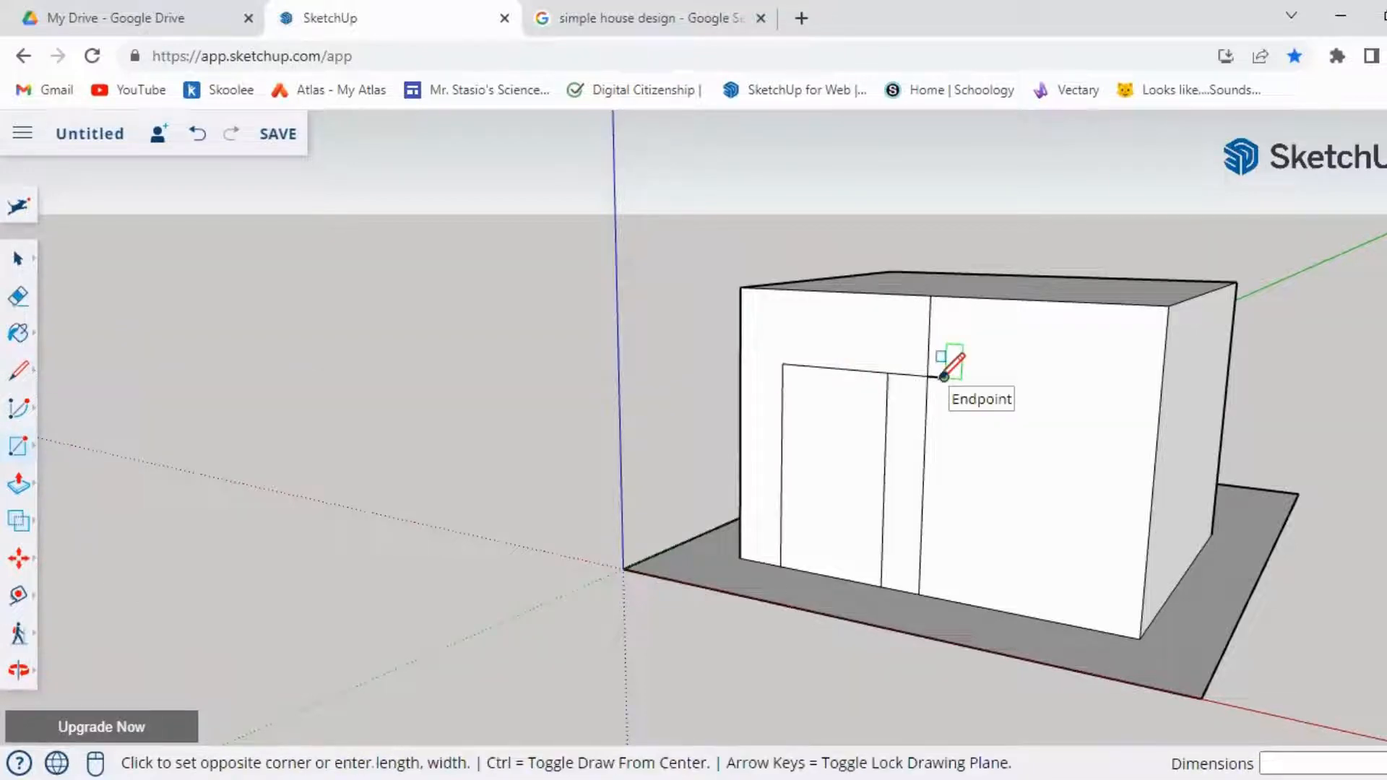
left_click(1131, 529)
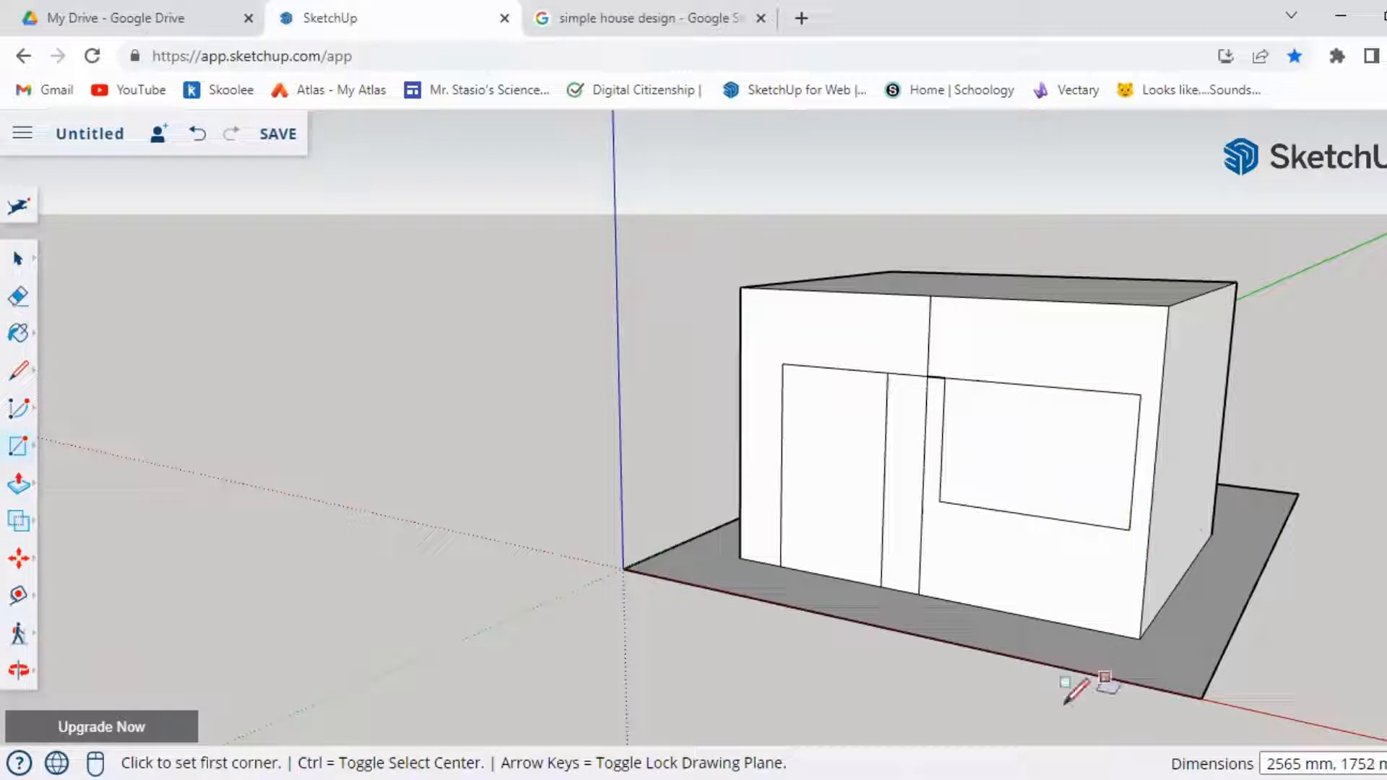
- Erase the horizontal guide line segments between the door and the window
left_click(20, 304)
scroll(995, 423, "up", 4)
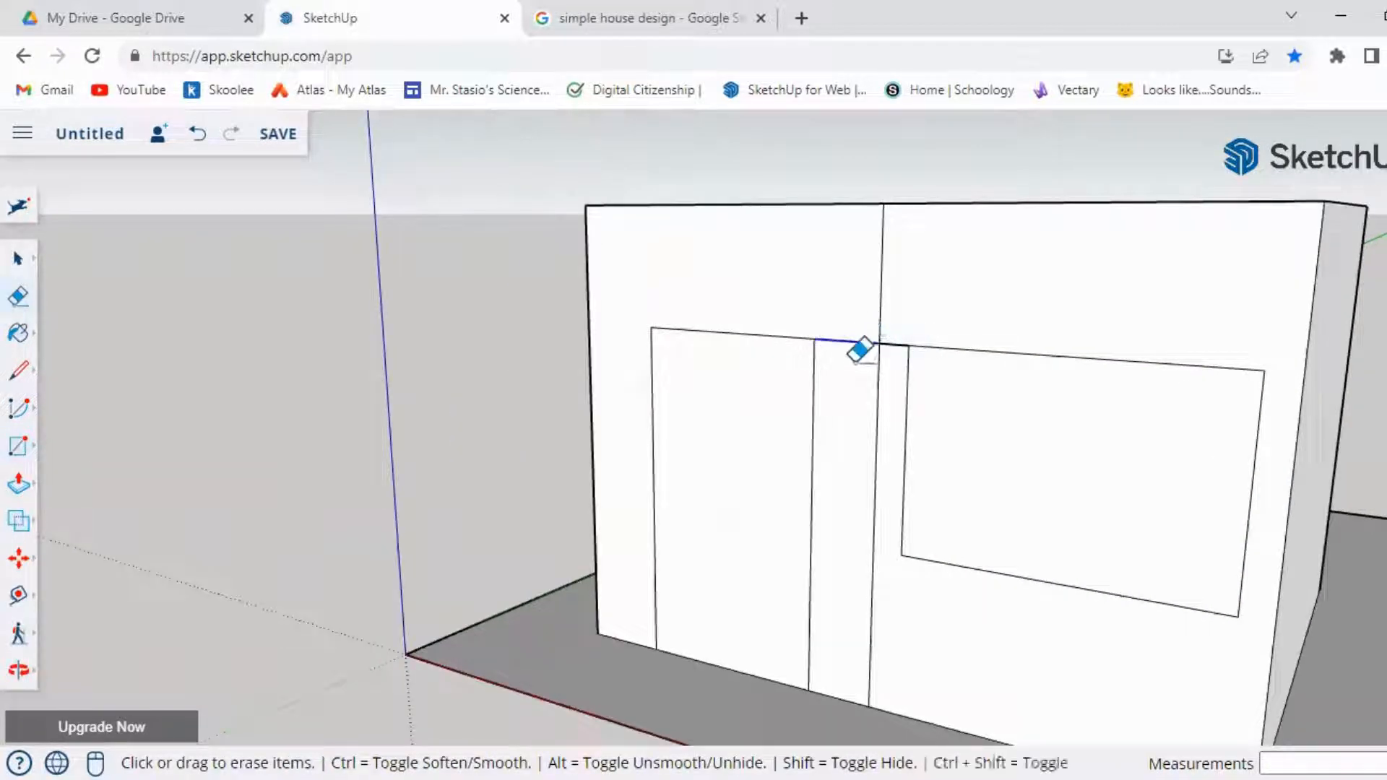
left_click(894, 345)
- Offset the door outline slightly inward to create a narrow door frame
mouse_move(941, 551)
middle_mouse_down()
mouse_move(988, 486)
mouse_move(1103, 531)
middle_mouse_up()
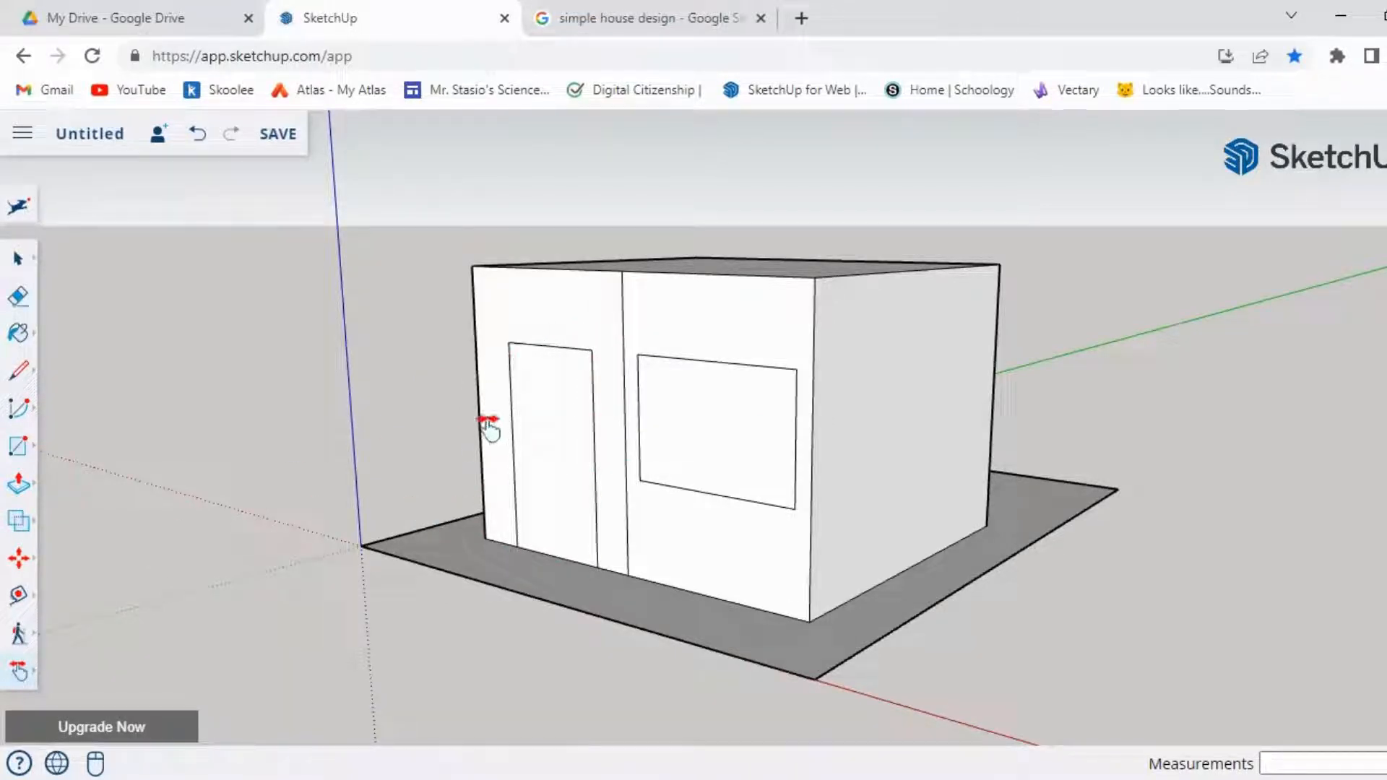
left_click(22, 492)
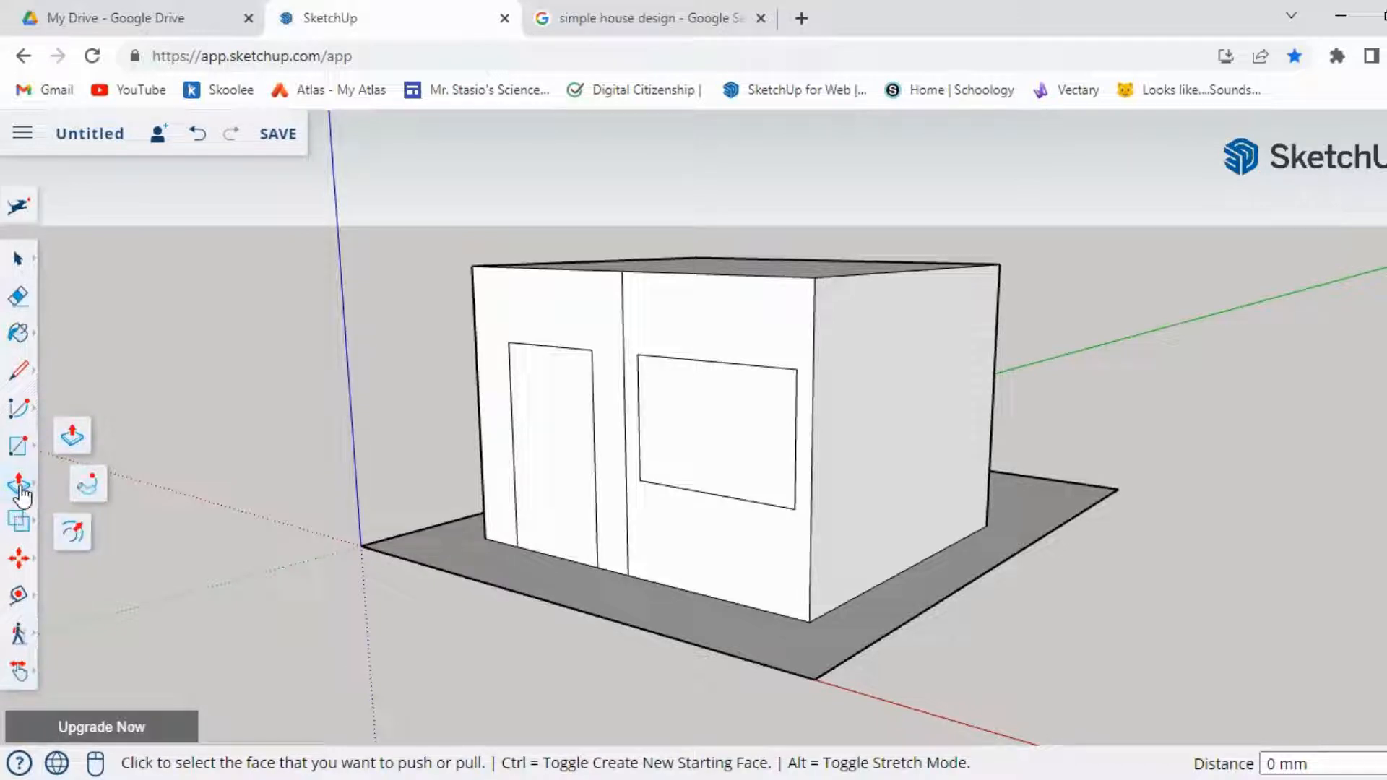
left_click(72, 535)
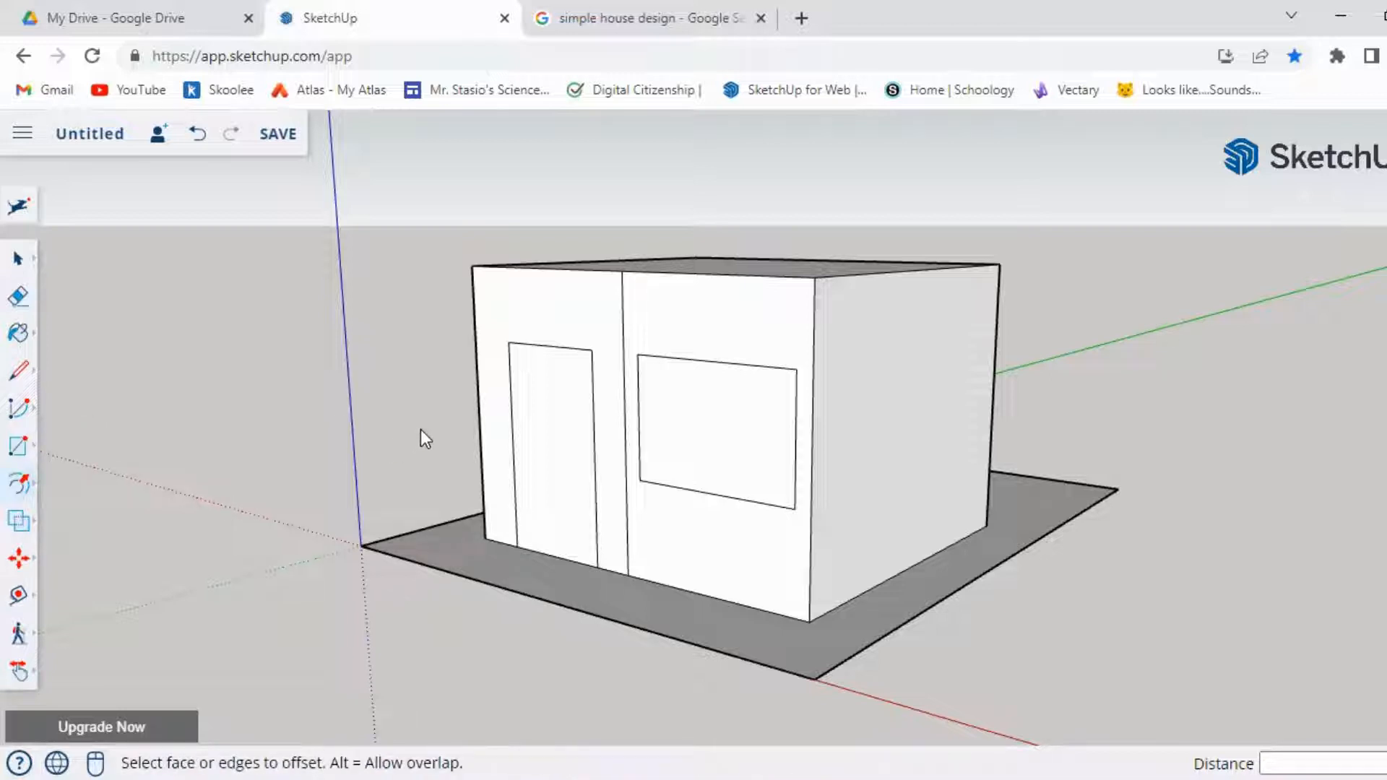
left_click(519, 418)
scroll(526, 476, "up", 4)
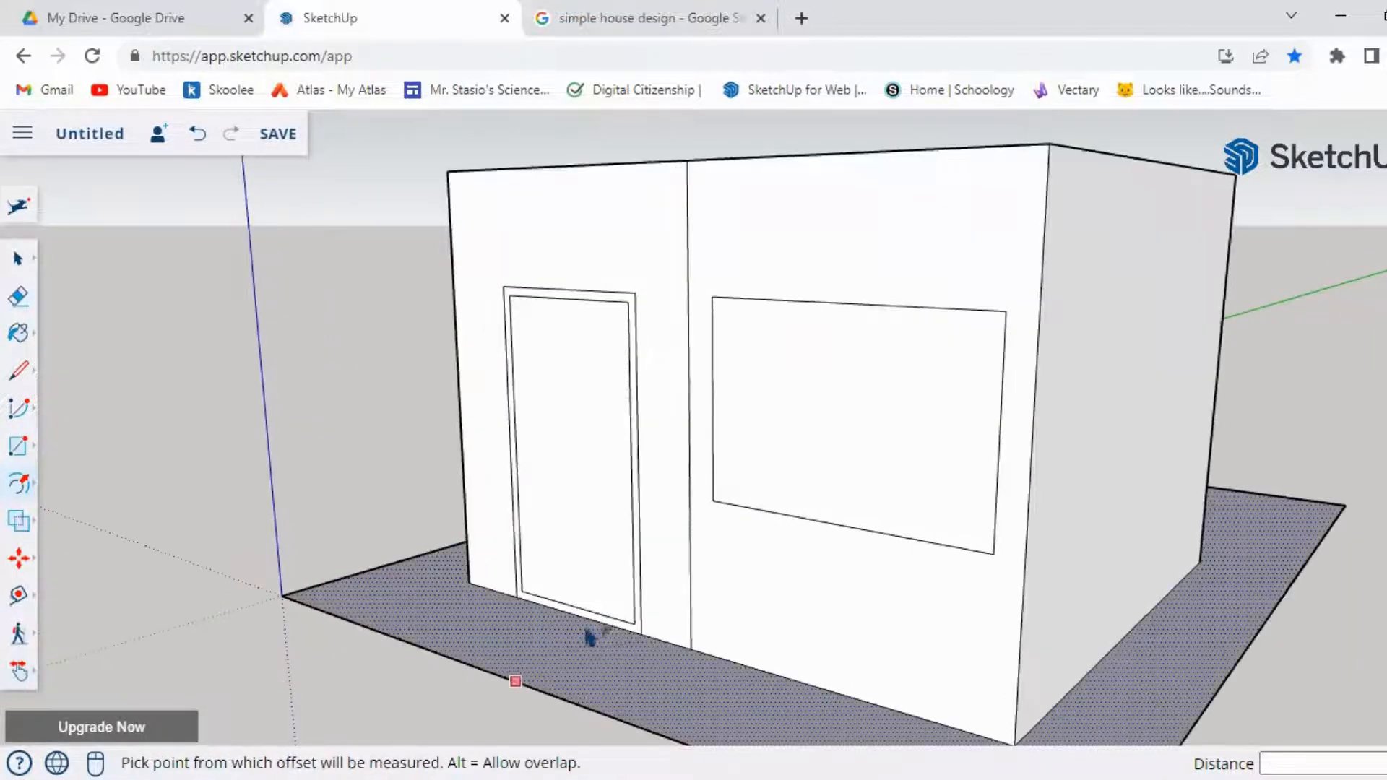
mouse_move(588, 635)
middle_mouse_down()
mouse_move(604, 615)
mouse_move(730, 600)
mouse_move(790, 520)
mouse_move(725, 588)
mouse_move(496, 631)
mouse_move(631, 619)
mouse_move(592, 633)
middle_mouse_up()
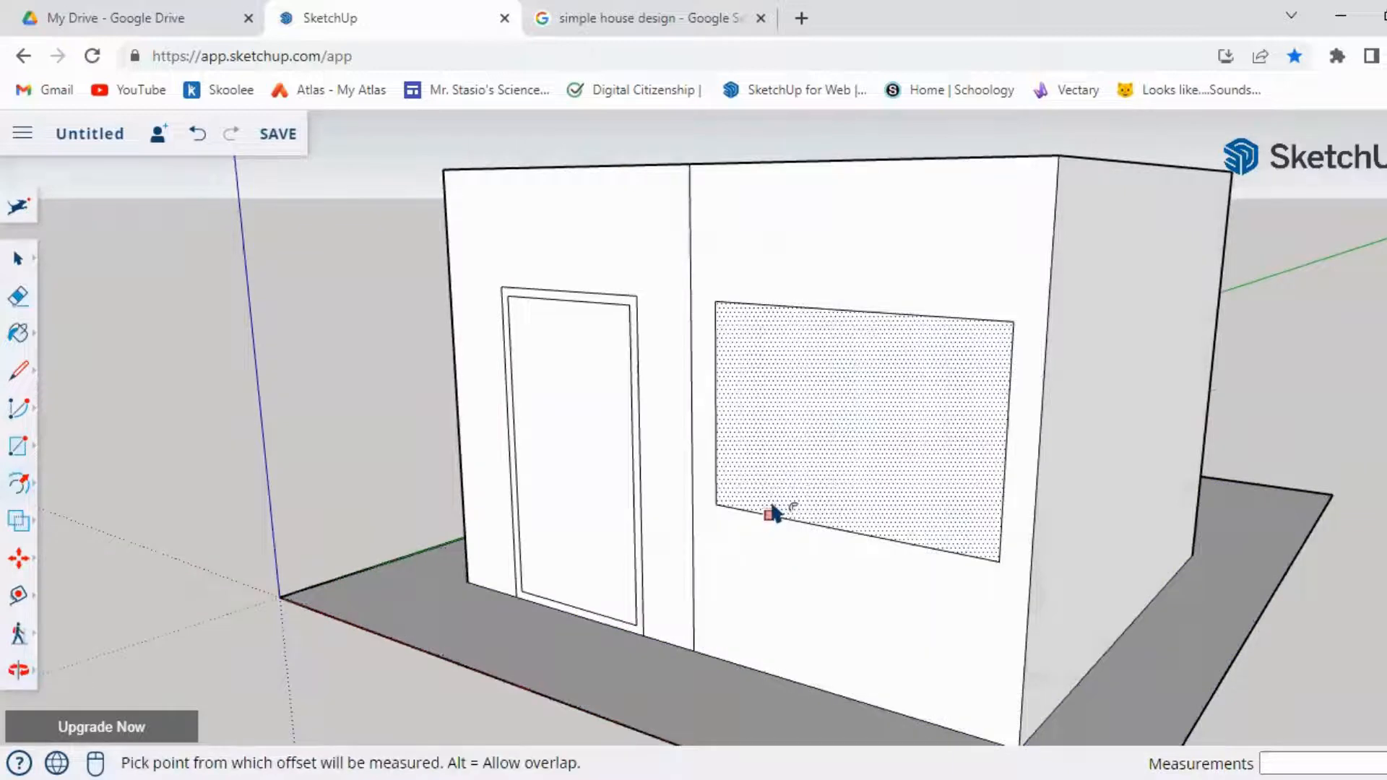
- Offset the window outline slightly inward to form a narrow frame, and erase the front wall's vertical centre line
left_click(810, 464)
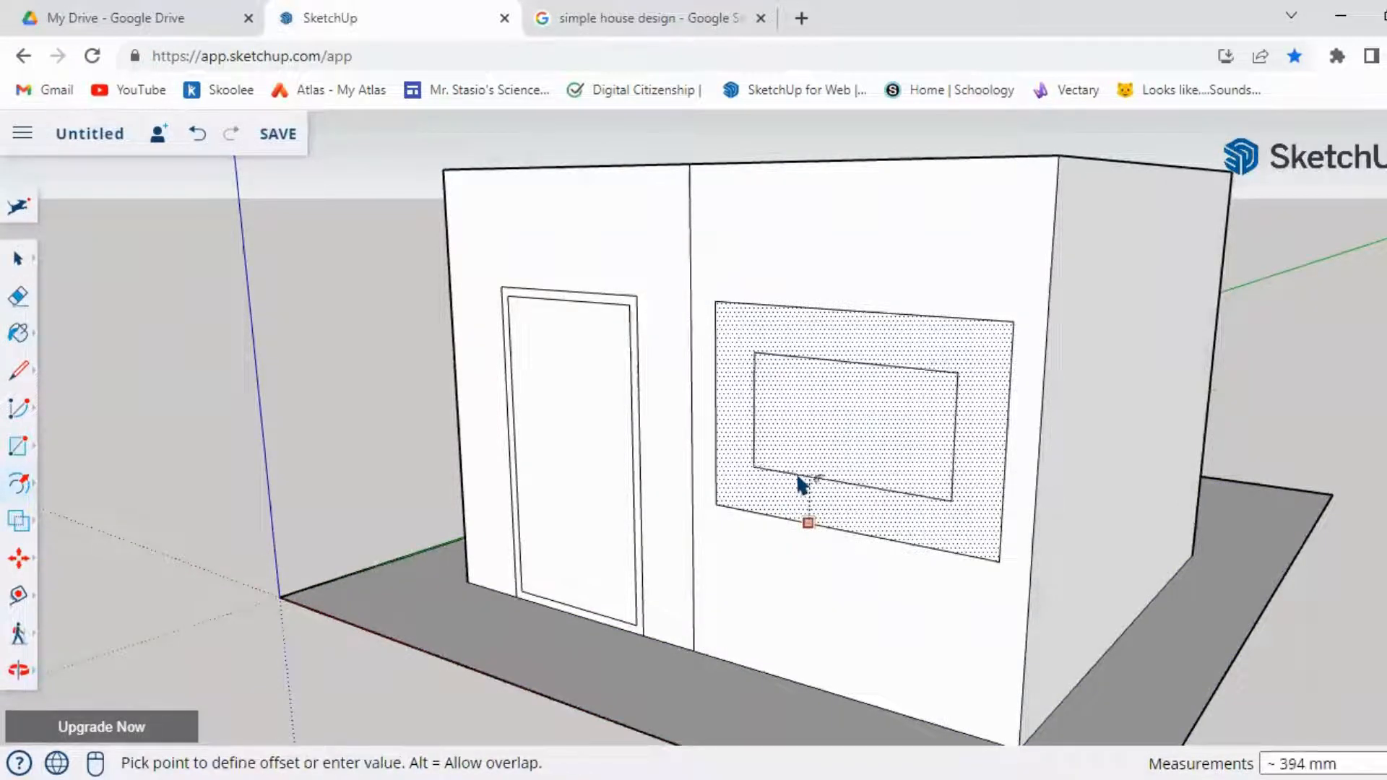
left_click(791, 517)
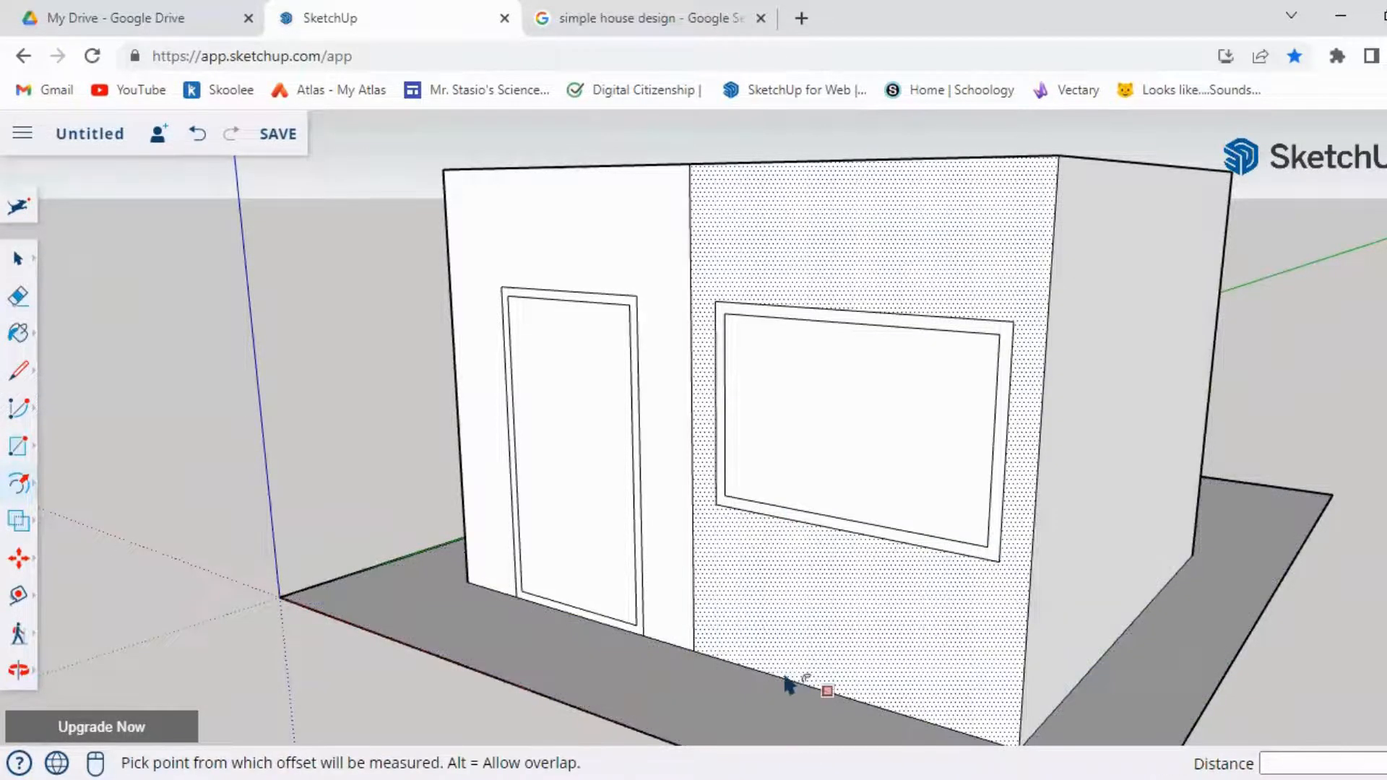
middle_click_drag(804, 636, 744, 647)
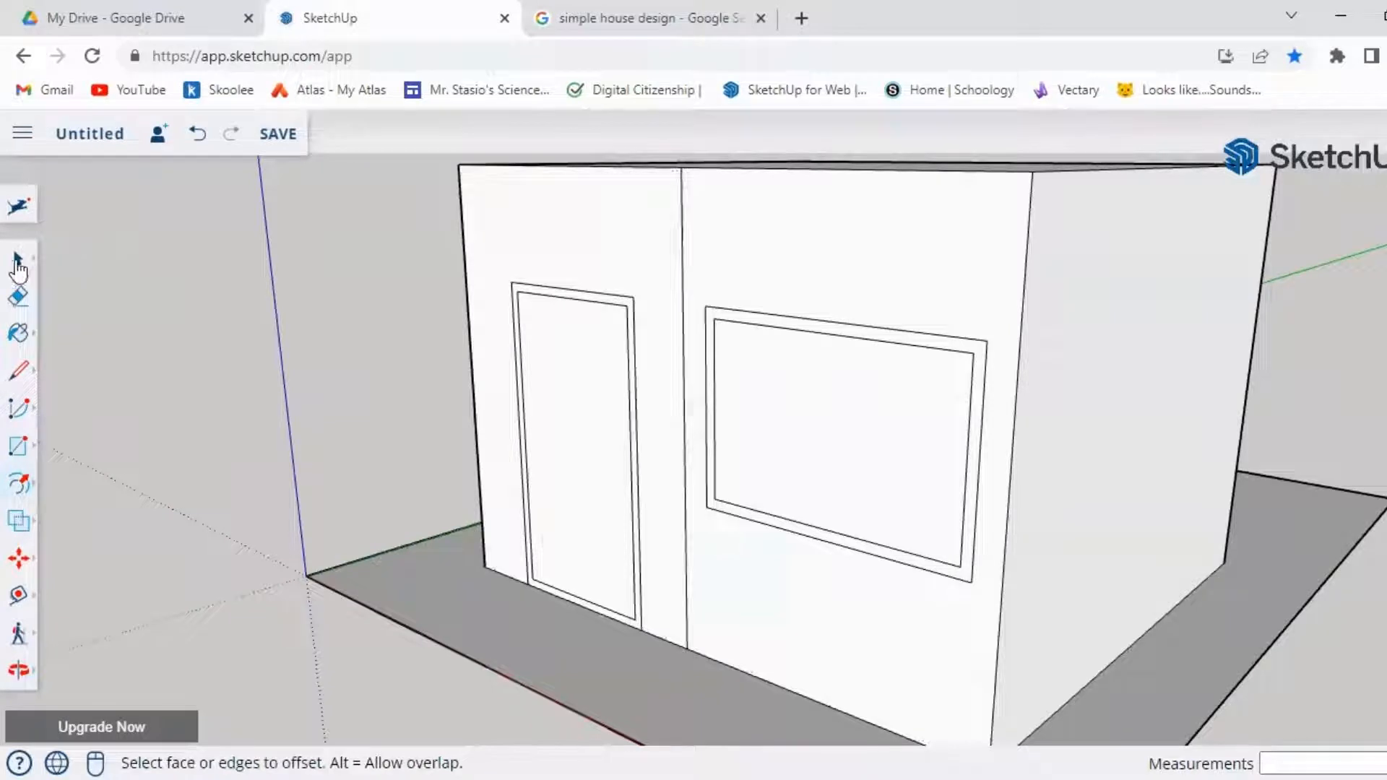
left_click(19, 298)
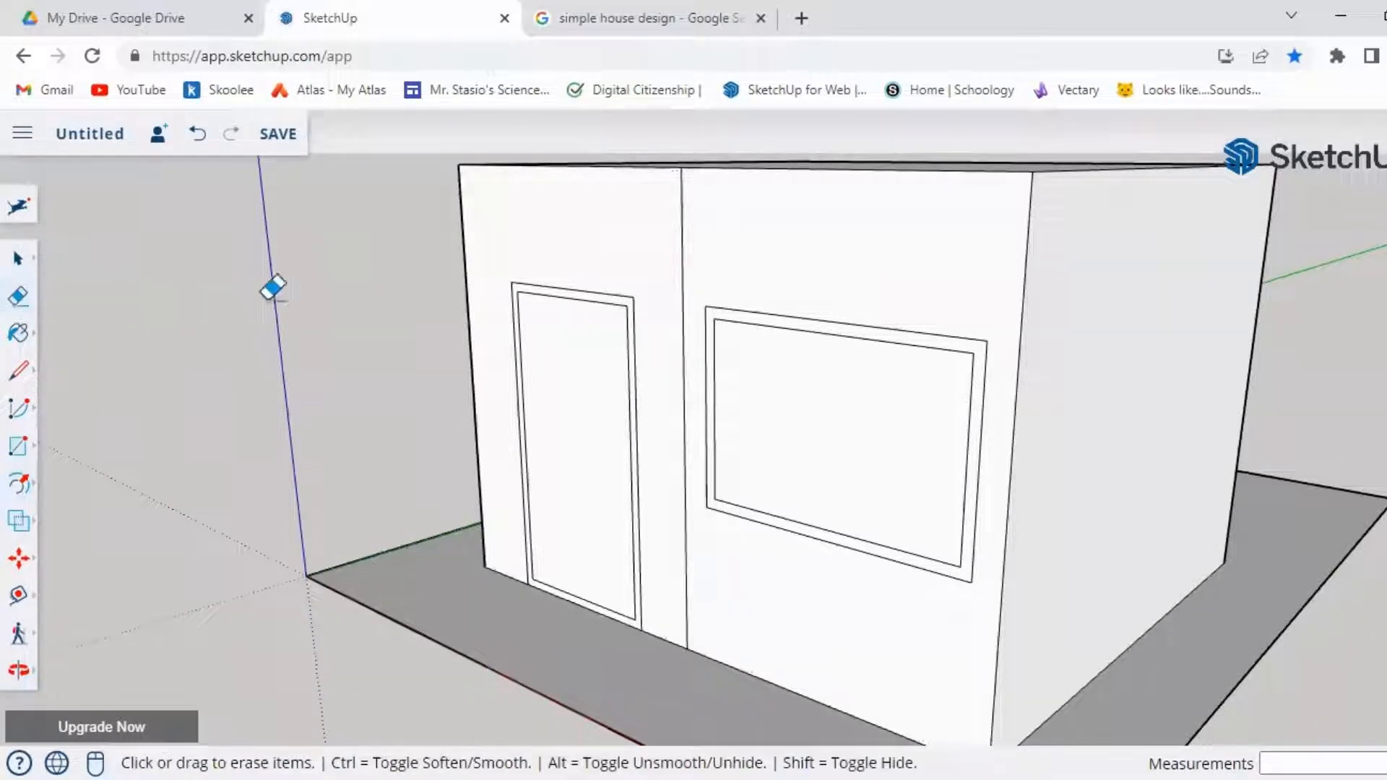
left_click(683, 266)
- Draw a ridge line across the box's top face, joining the midpoints of its two side edges
middle_click_drag(635, 223, 947, 362)
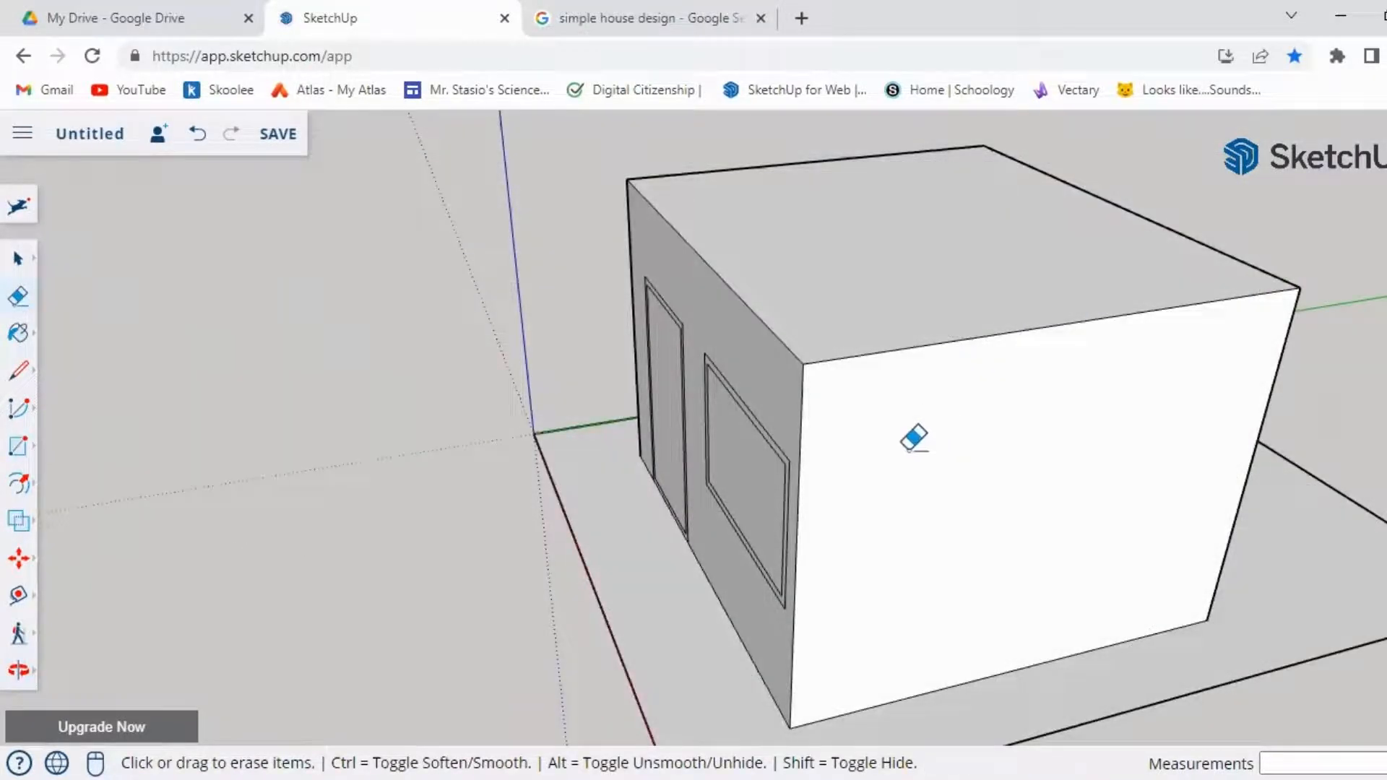
middle_click_drag(913, 440, 906, 453)
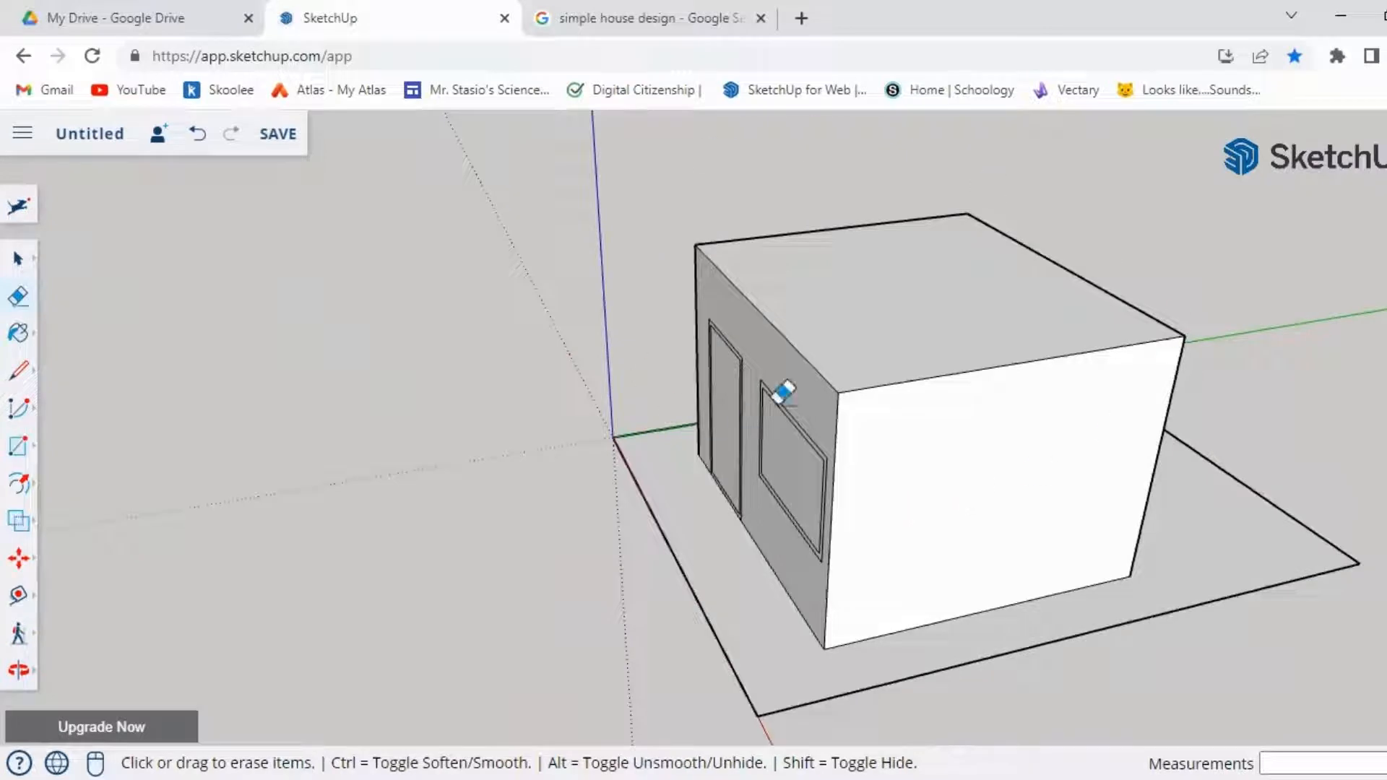
scroll(876, 288, "up", 1)
scroll(876, 288, "up", 1)
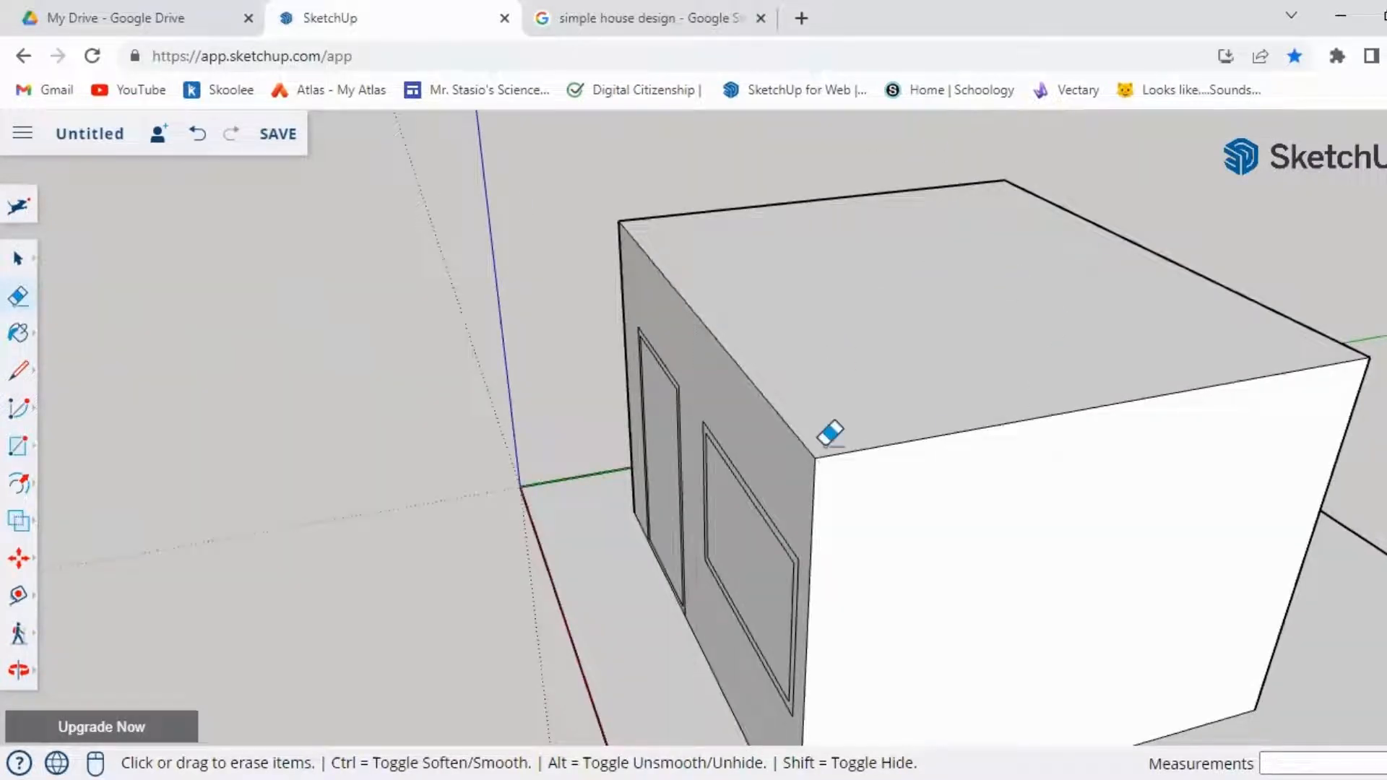
key("l")
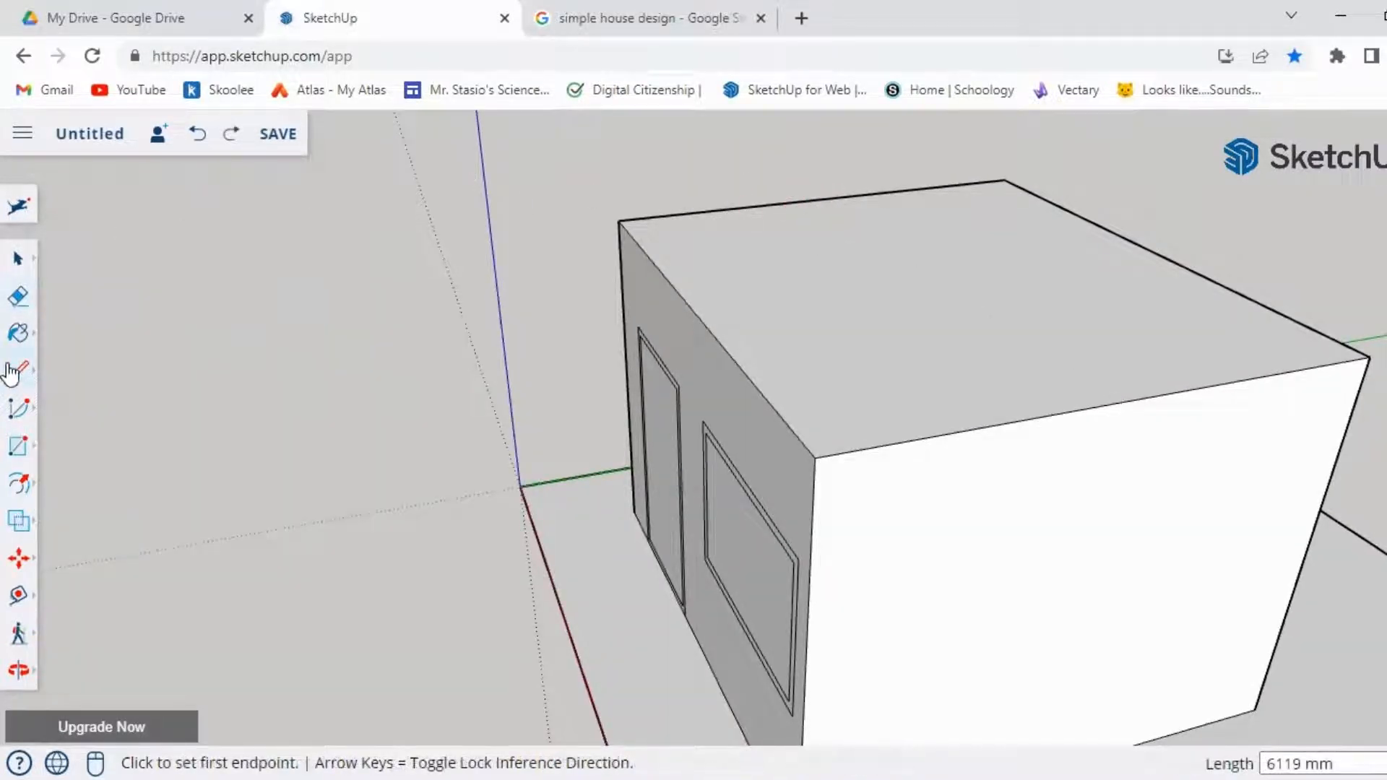
left_click(13, 372)
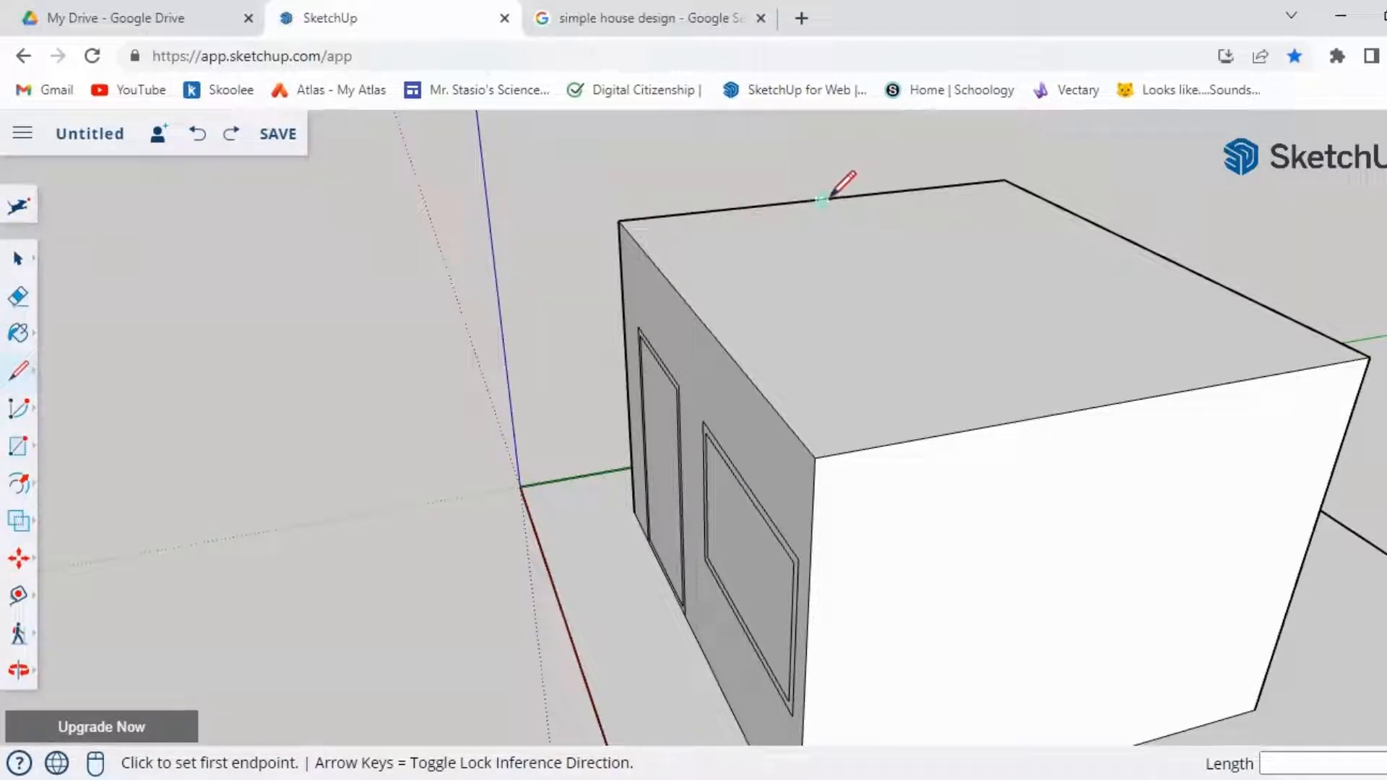
left_click(822, 198)
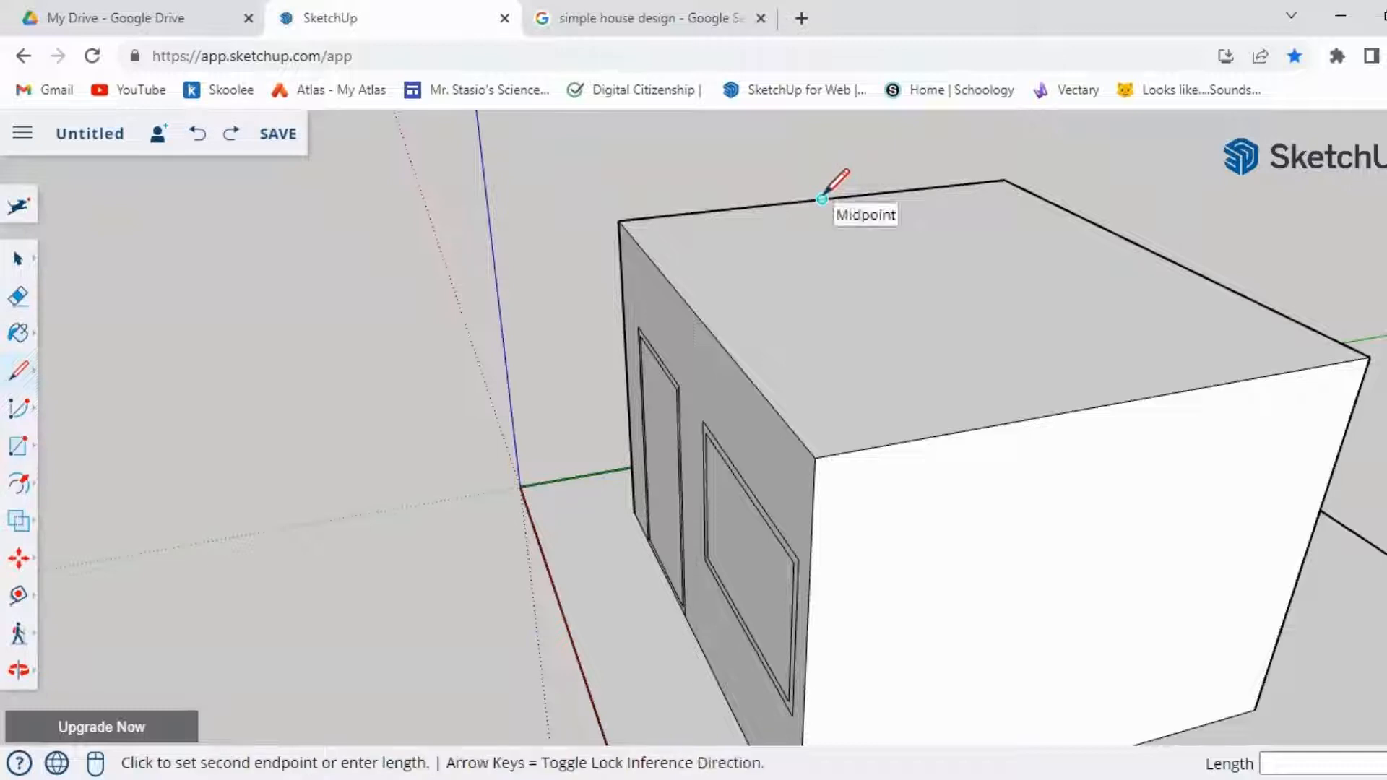
left_click(1117, 402)
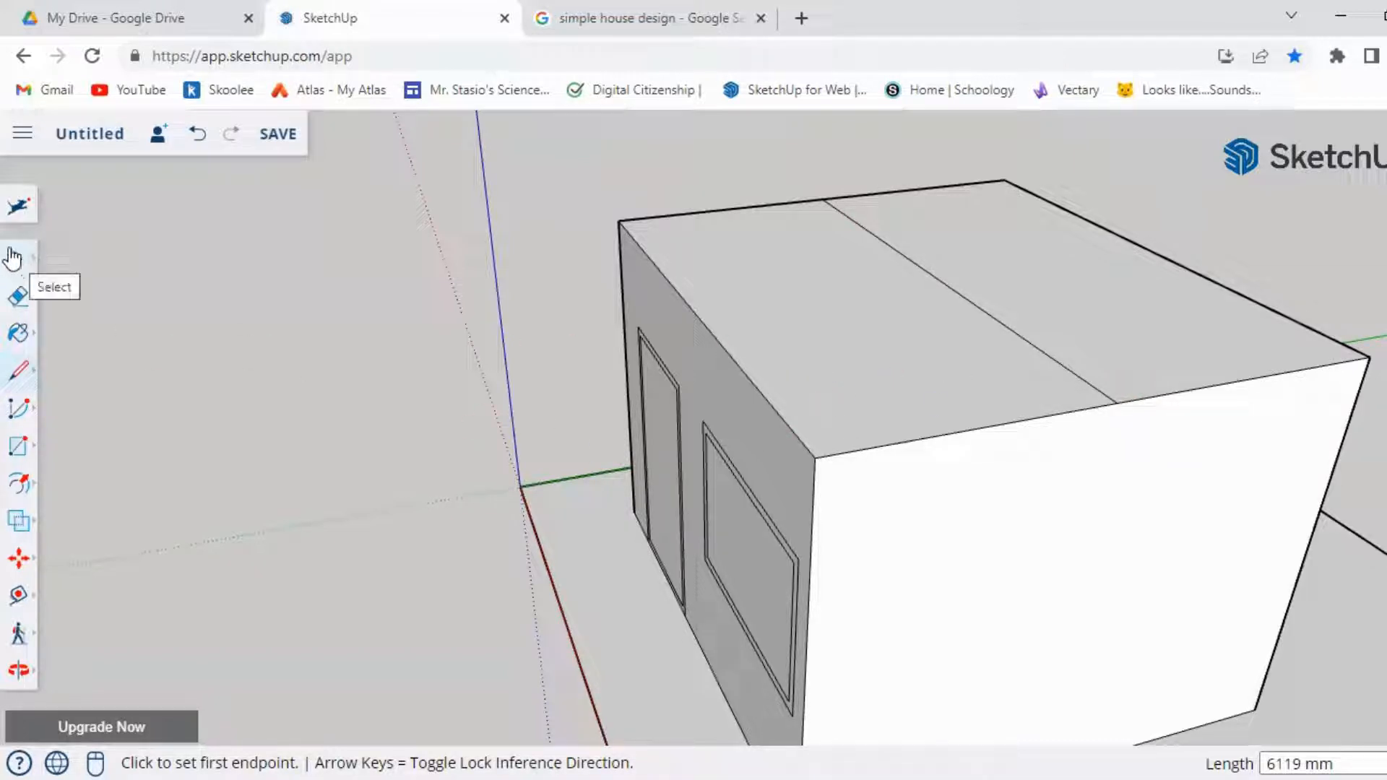
- Move the ridge line up along the blue axis by about 1442 mm to form a gable roof
left_click(12, 258)
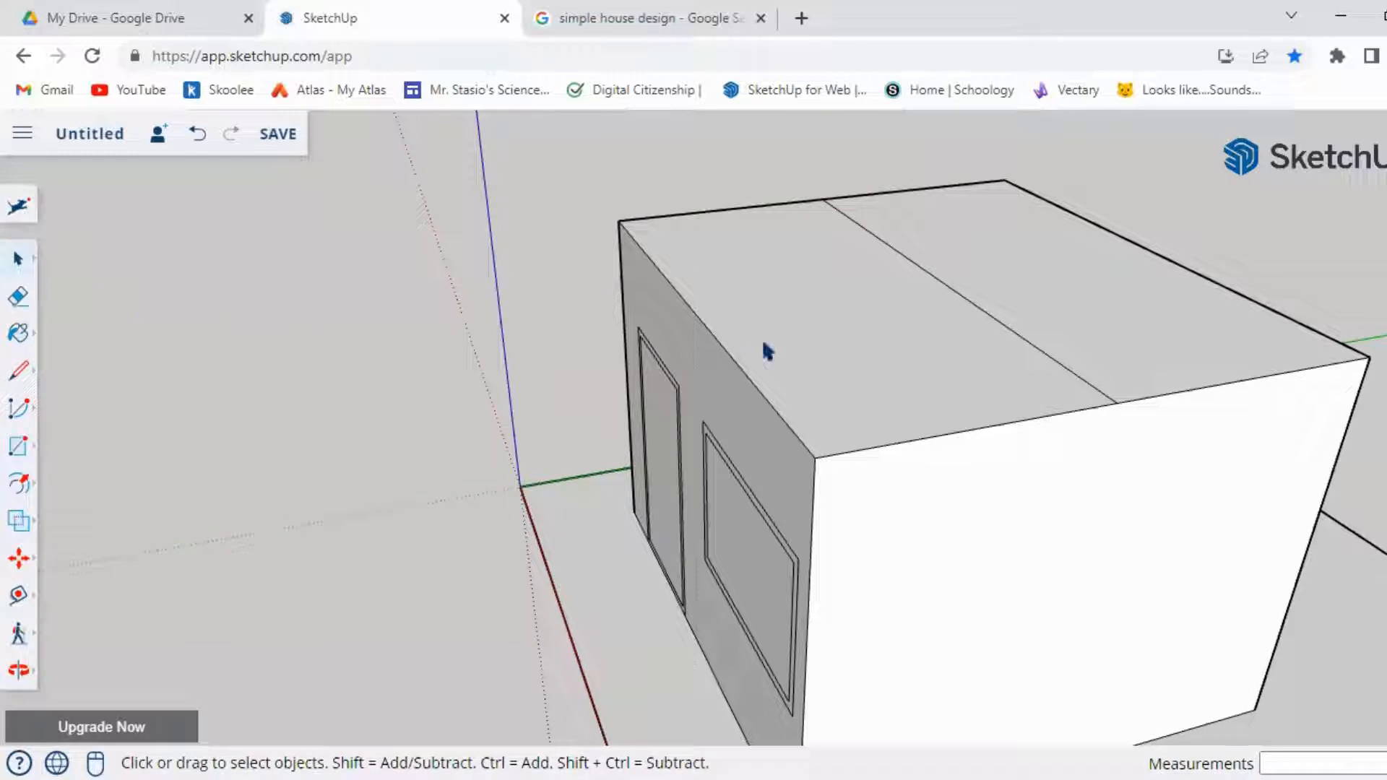
left_click(946, 292)
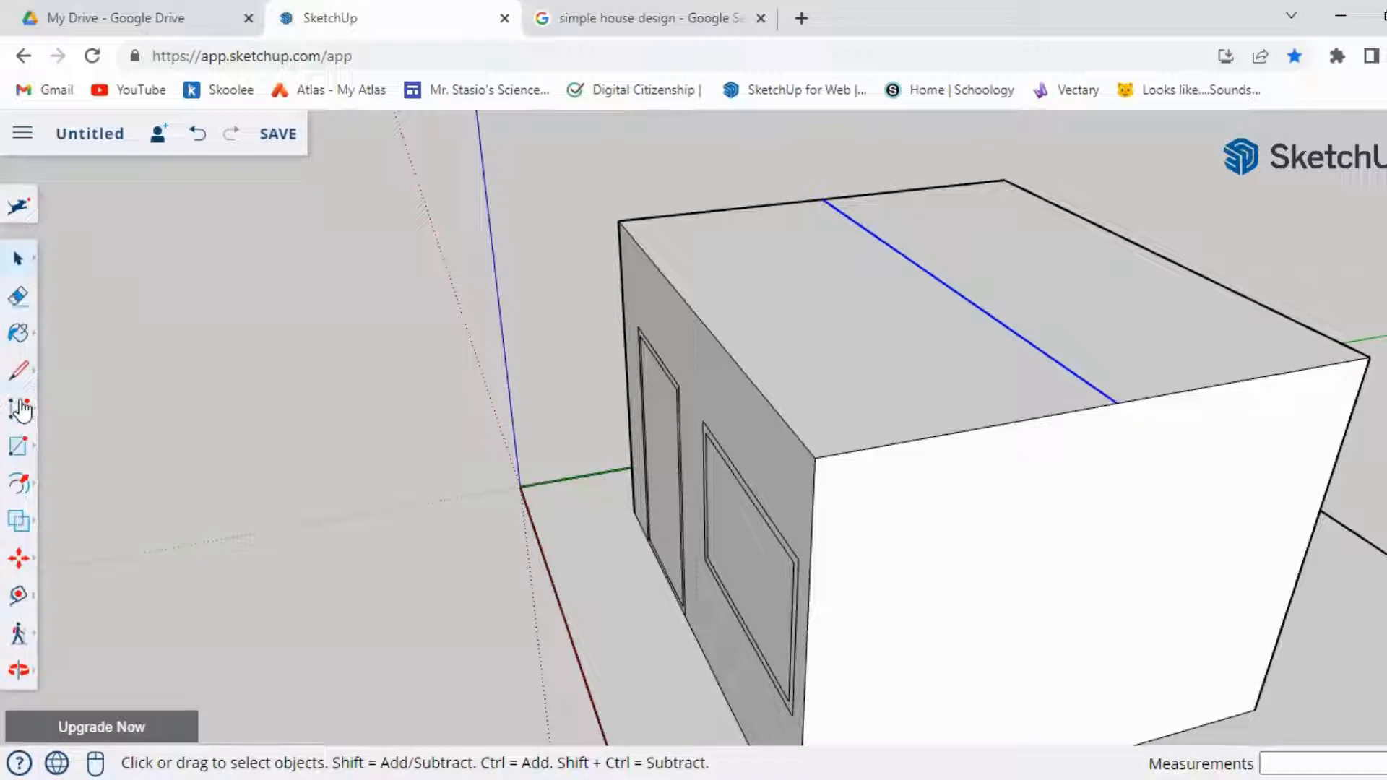
left_click(20, 560)
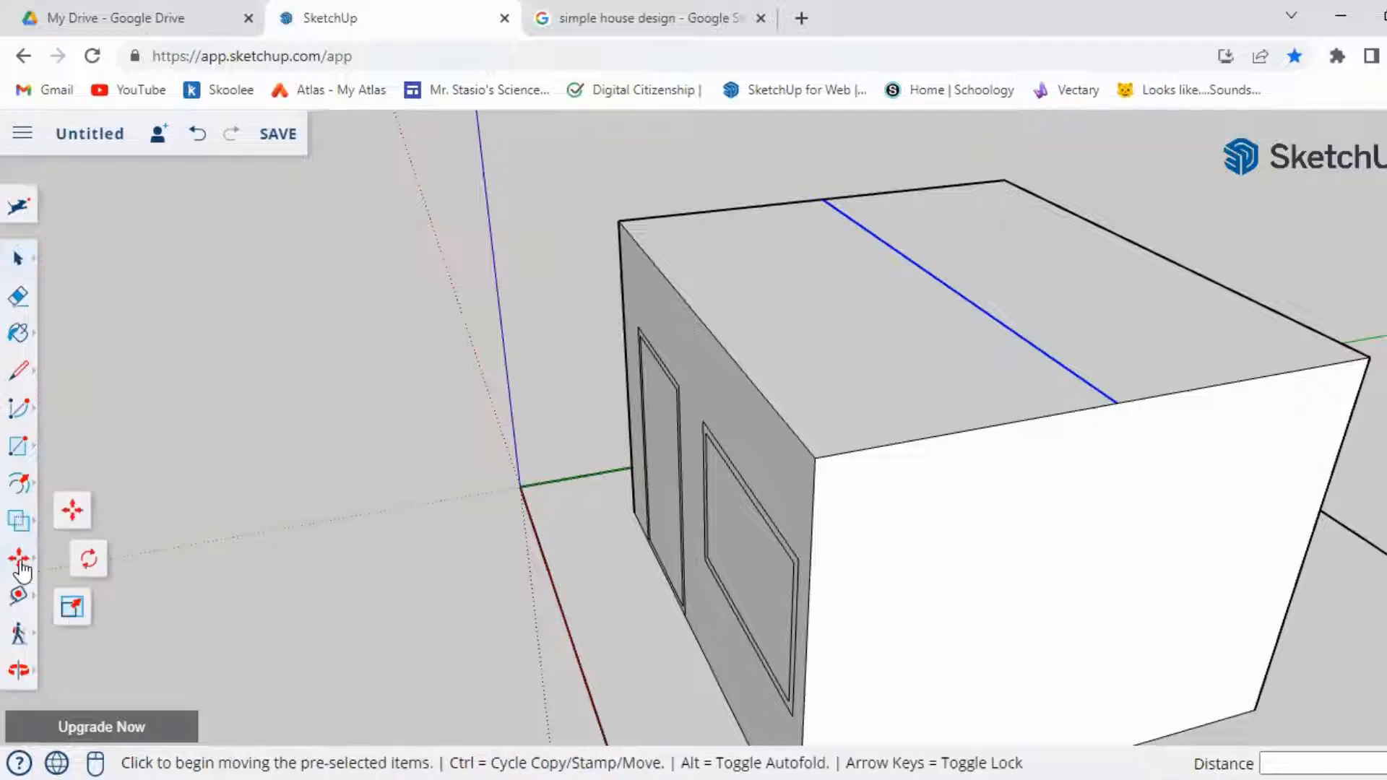
left_click(76, 512)
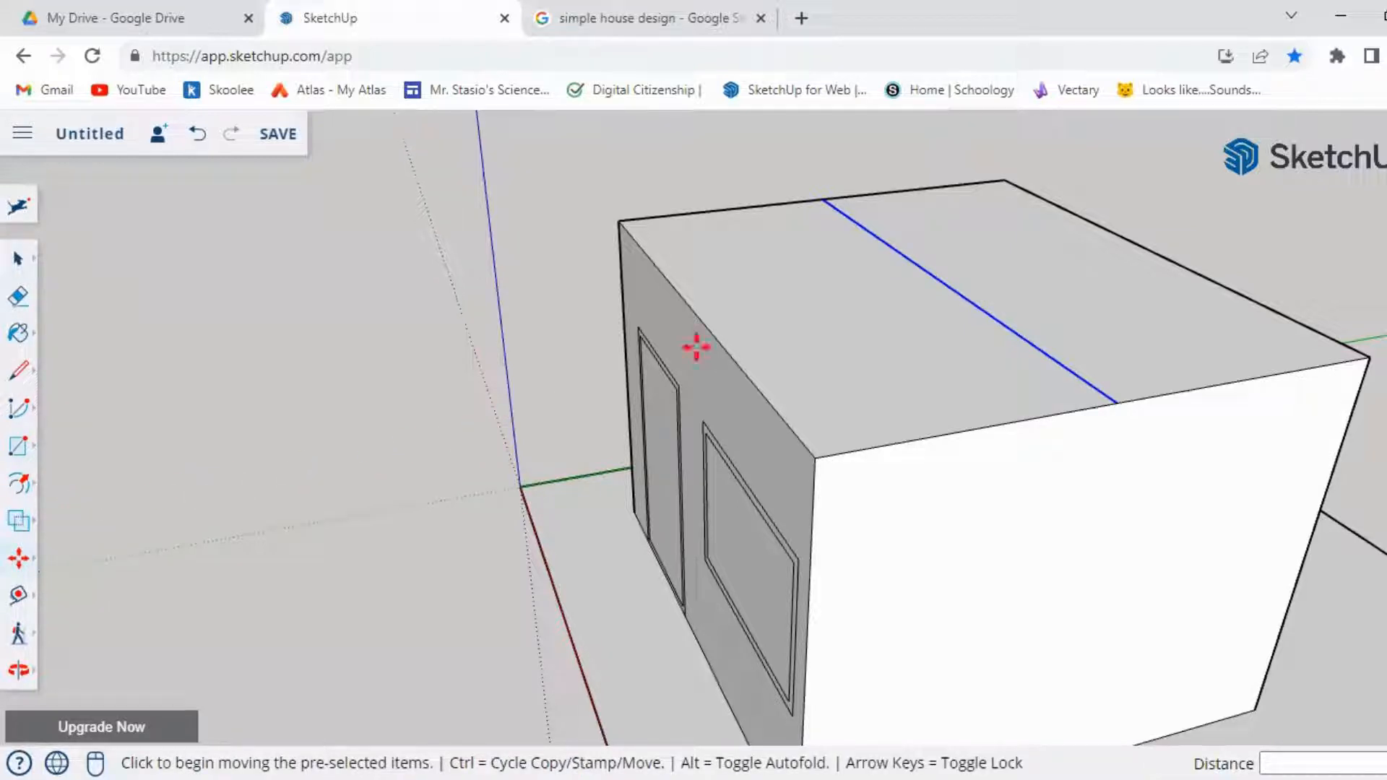
left_click(943, 283)
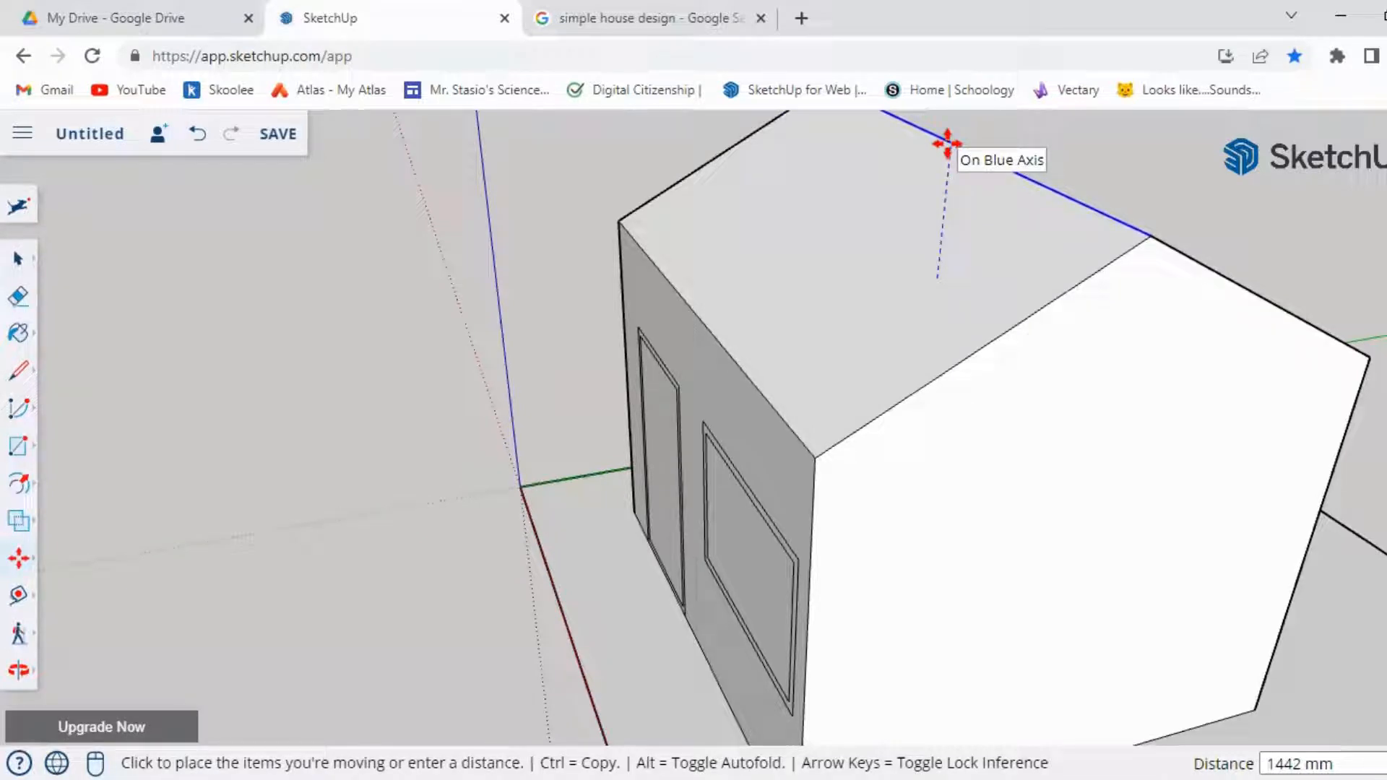
left_click(946, 145)
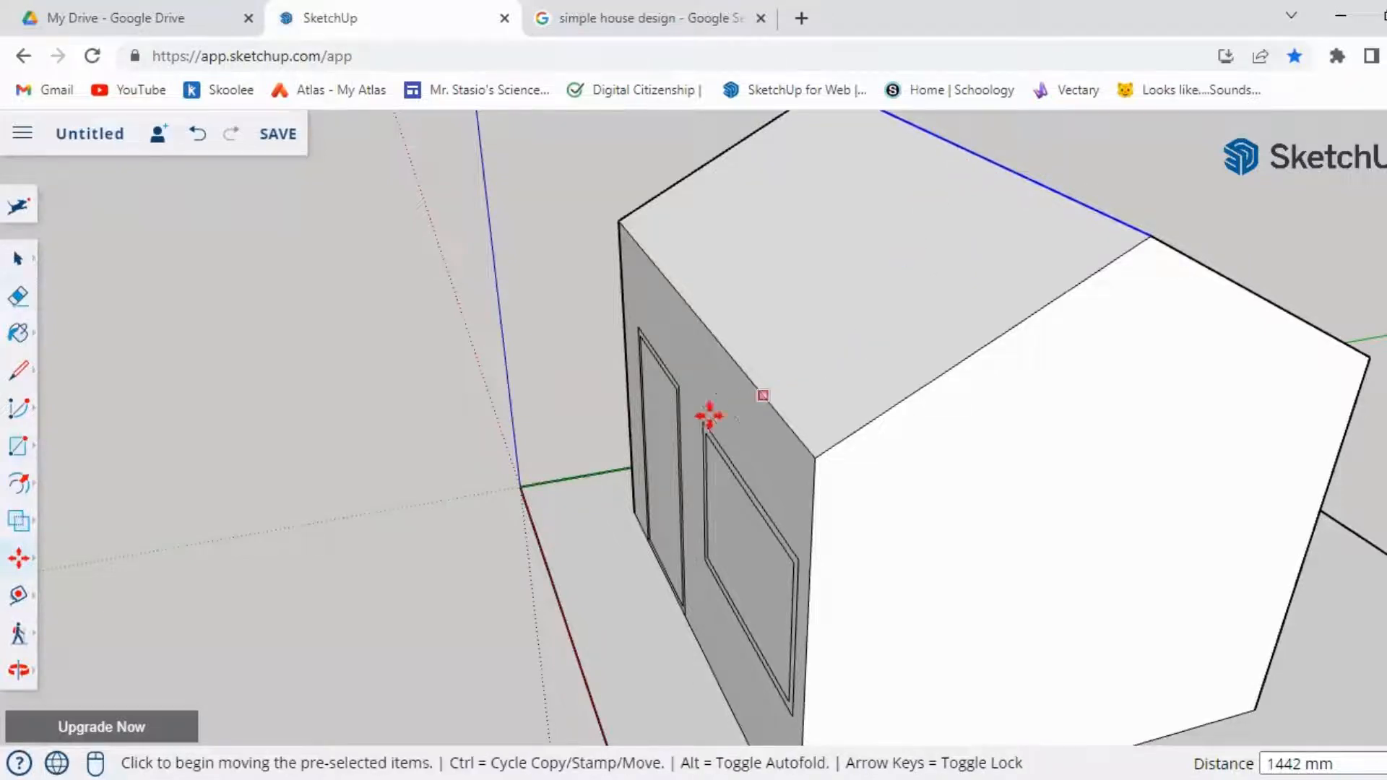
- Draw a line about 5461 mm long across the side wall between the eave corners, closing off the gable triangle
middle_click_drag(708, 415, 917, 343)
key("m")
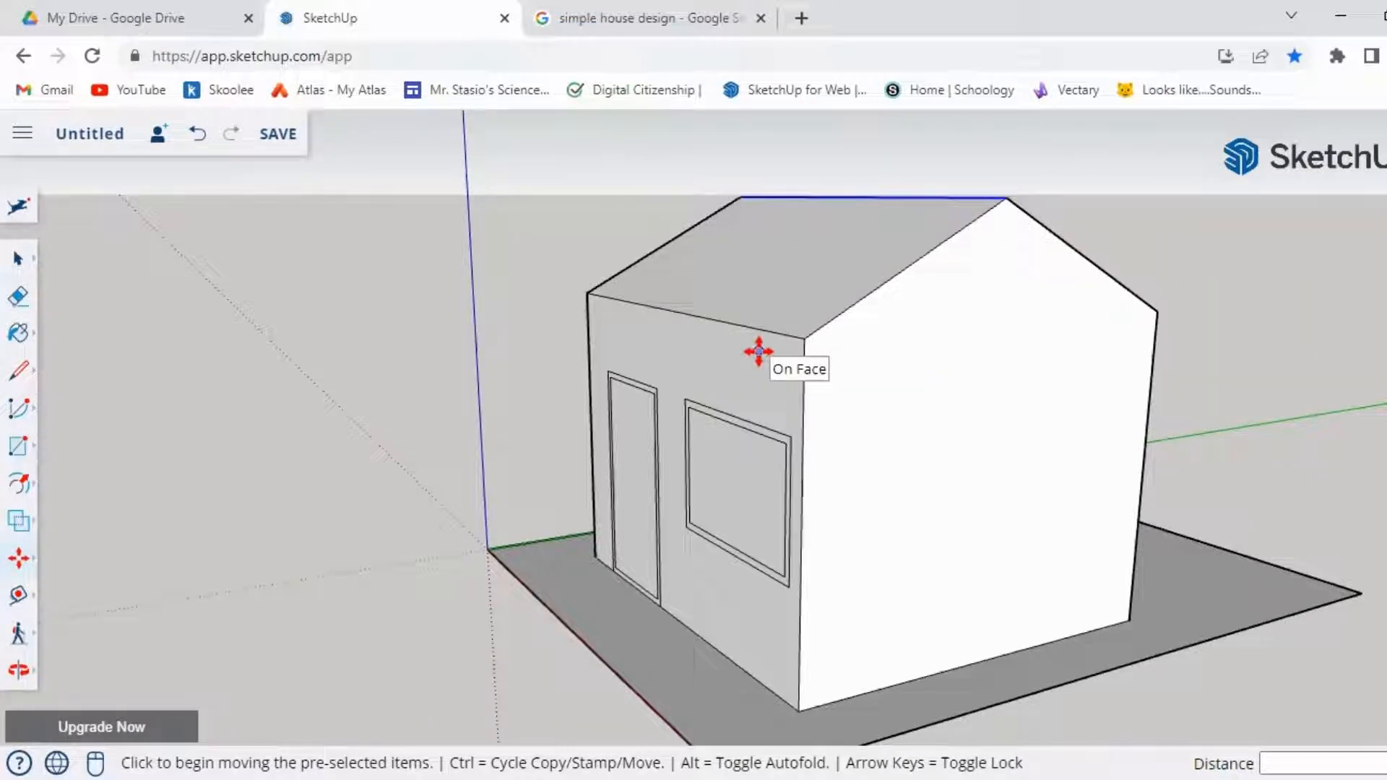
left_click(21, 373)
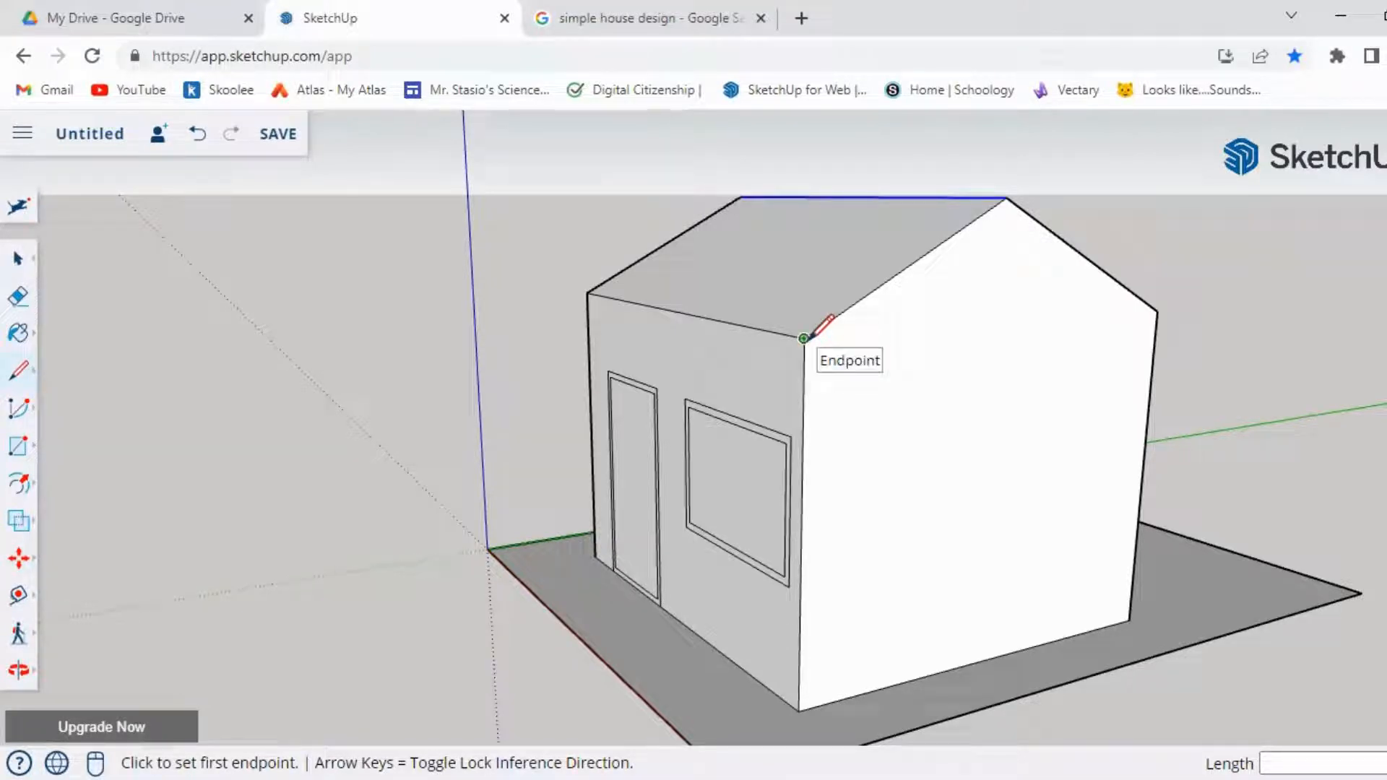
left_click(804, 337)
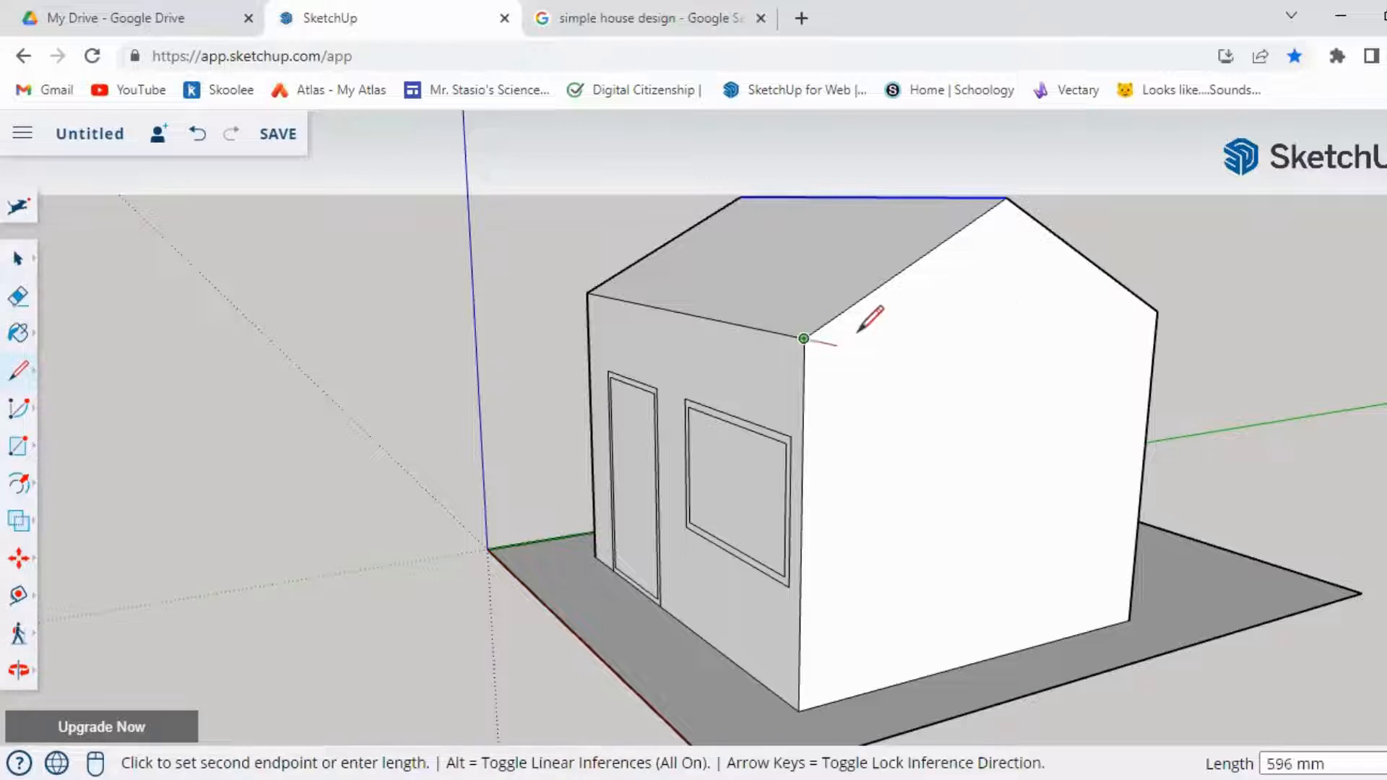
left_click(1158, 311)
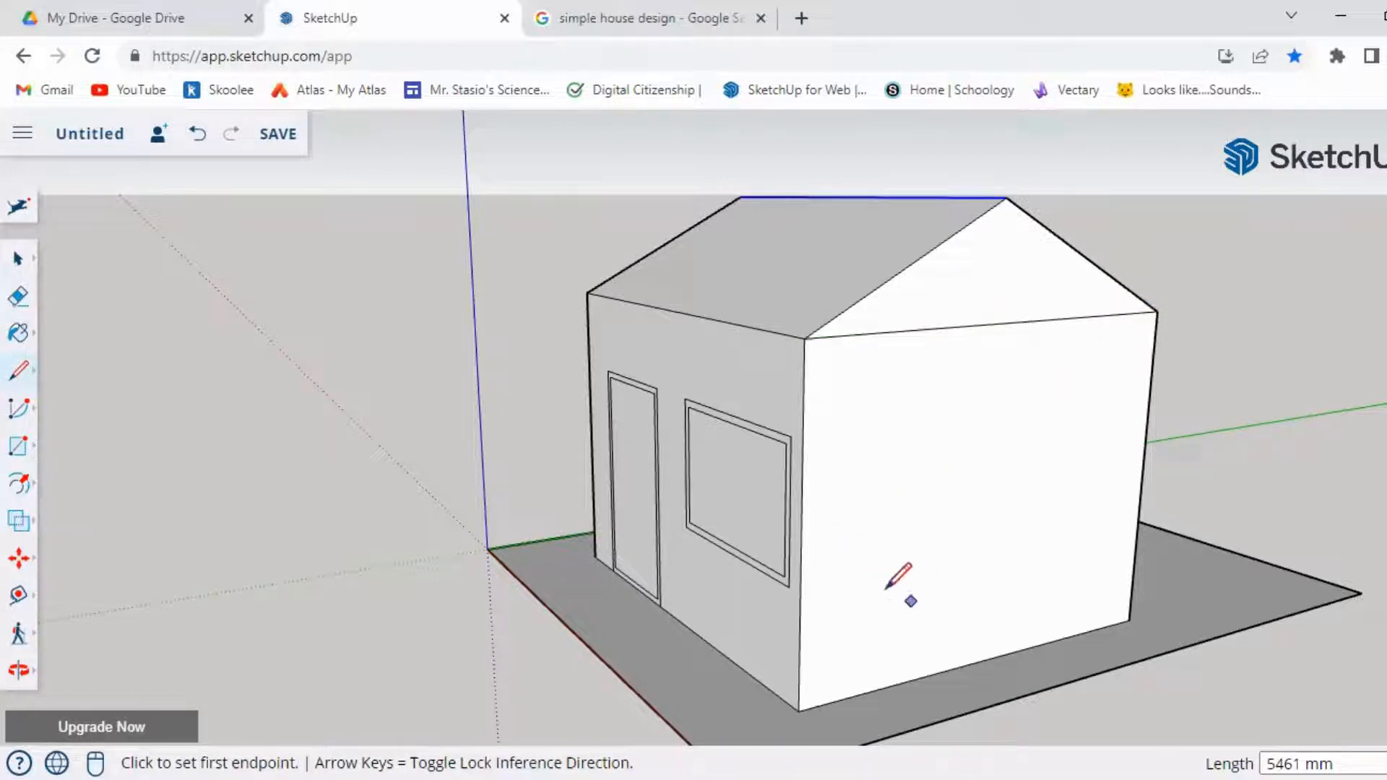
- Offset the gable triangle's outline outward by about 97 mm to create the roof's edge profile
left_click(18, 478)
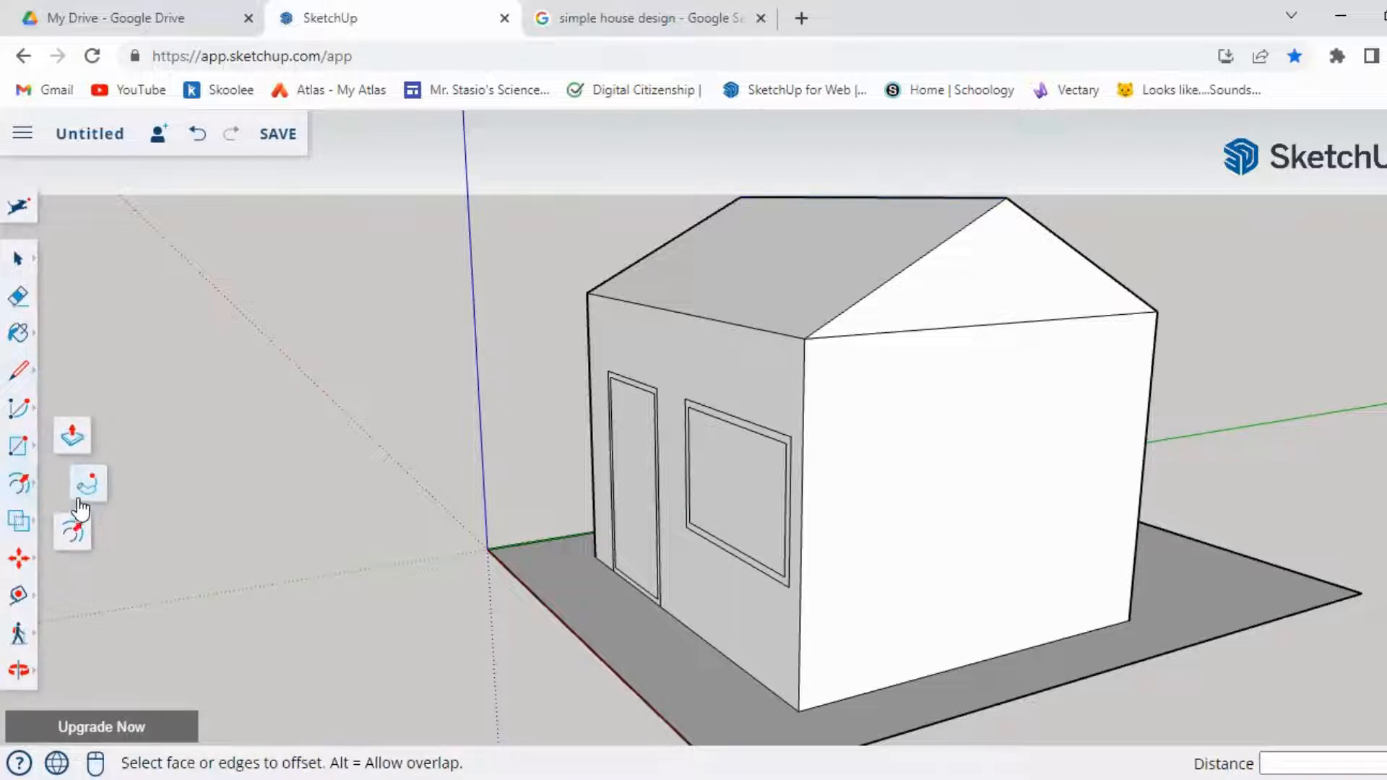
left_click(75, 535)
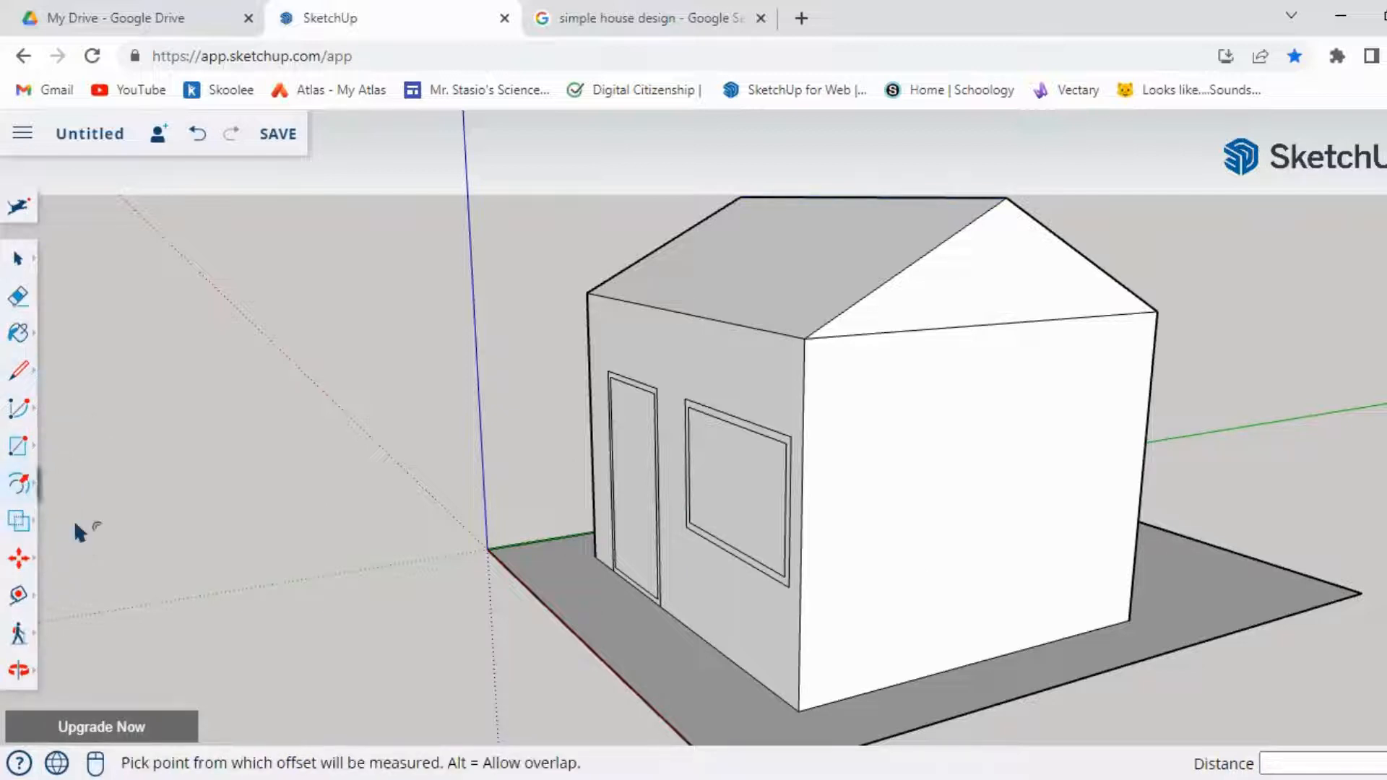
left_click(852, 314)
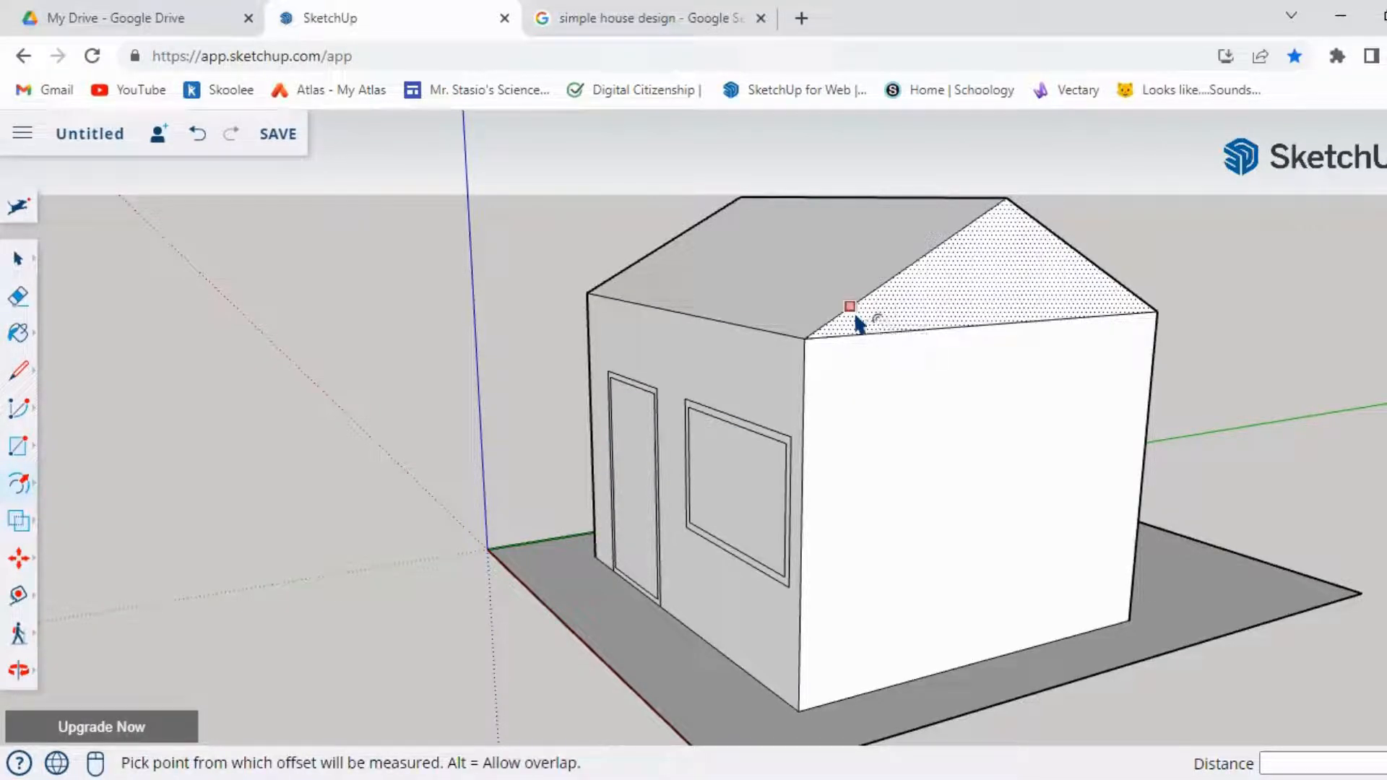
left_click(855, 315)
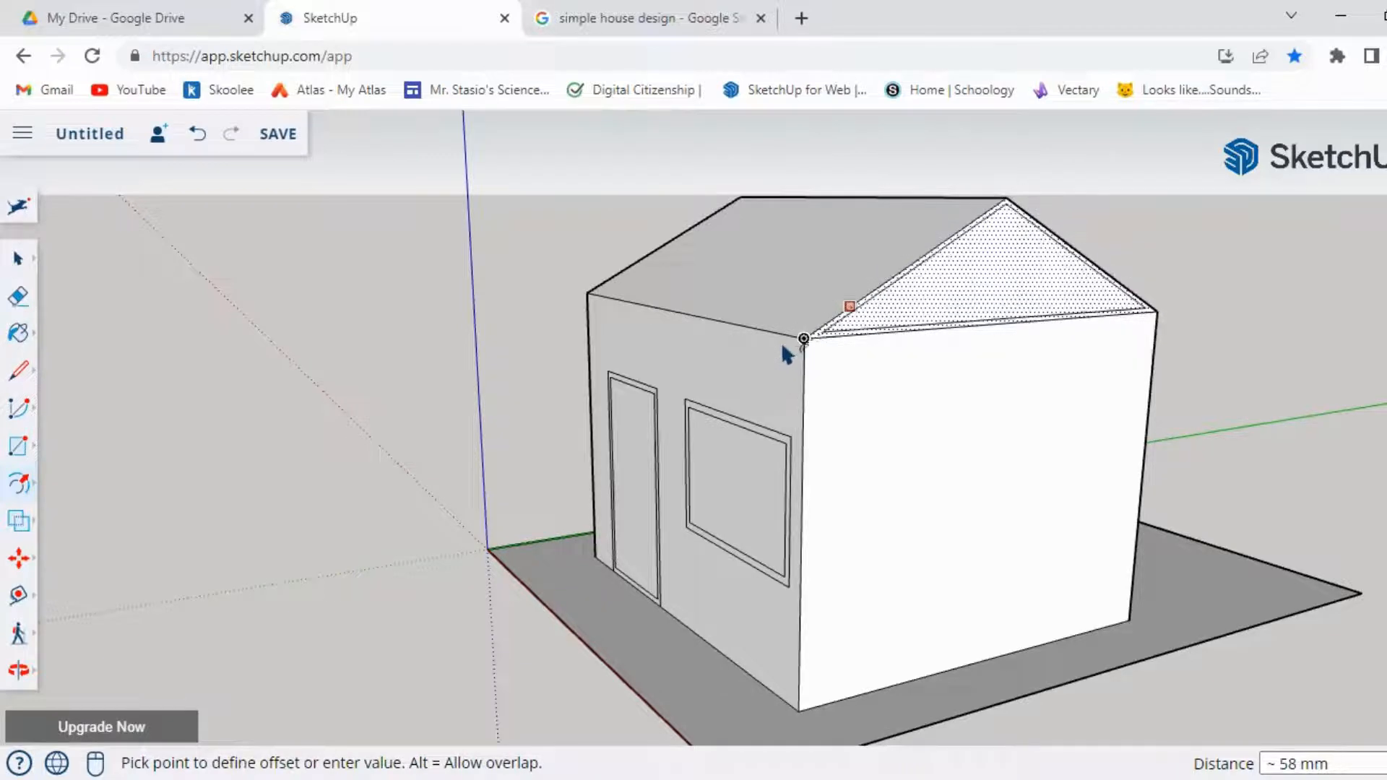
scroll(781, 344, "up", 2)
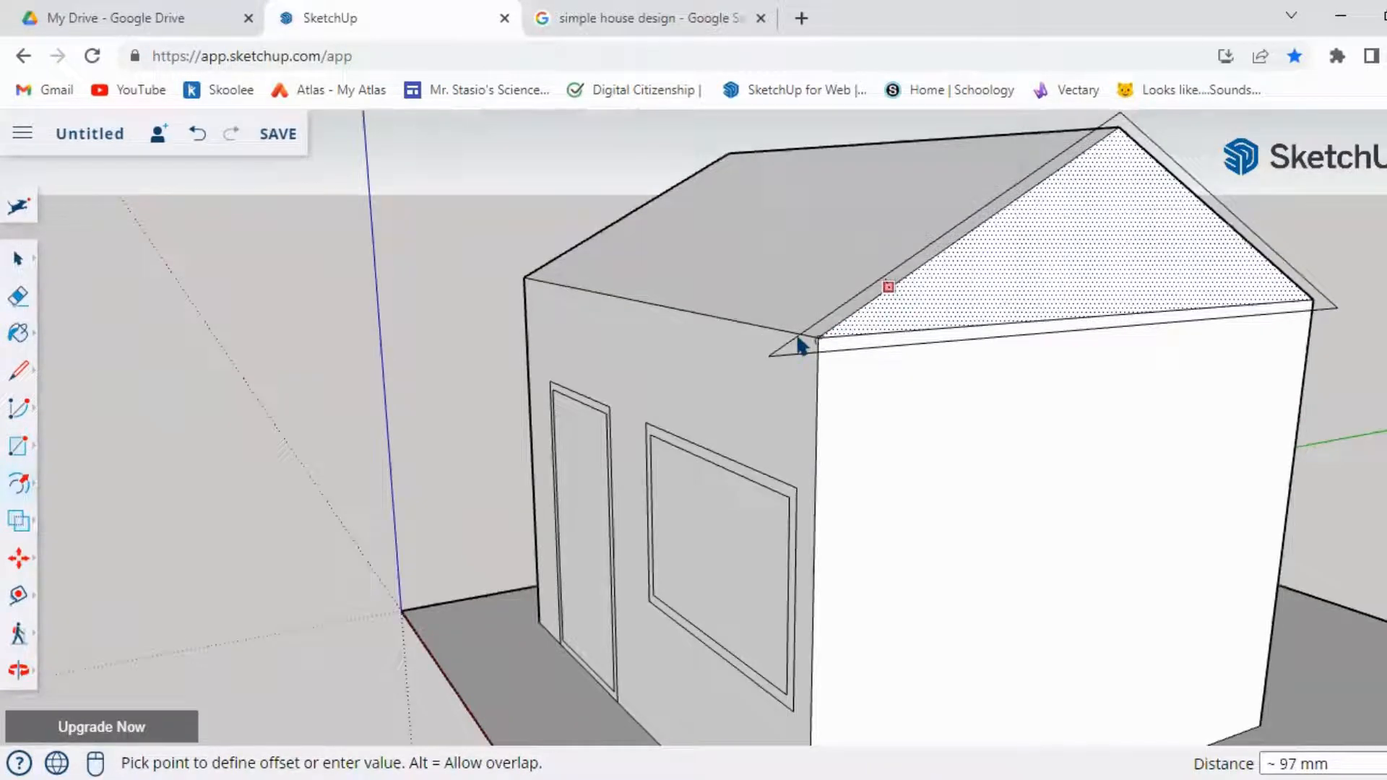
left_click(804, 345)
- Push/Pull the roof edge profile about 6235 mm along the house, past the opposite gable wall
middle_click_drag(985, 440, 50, 520)
left_click(21, 485)
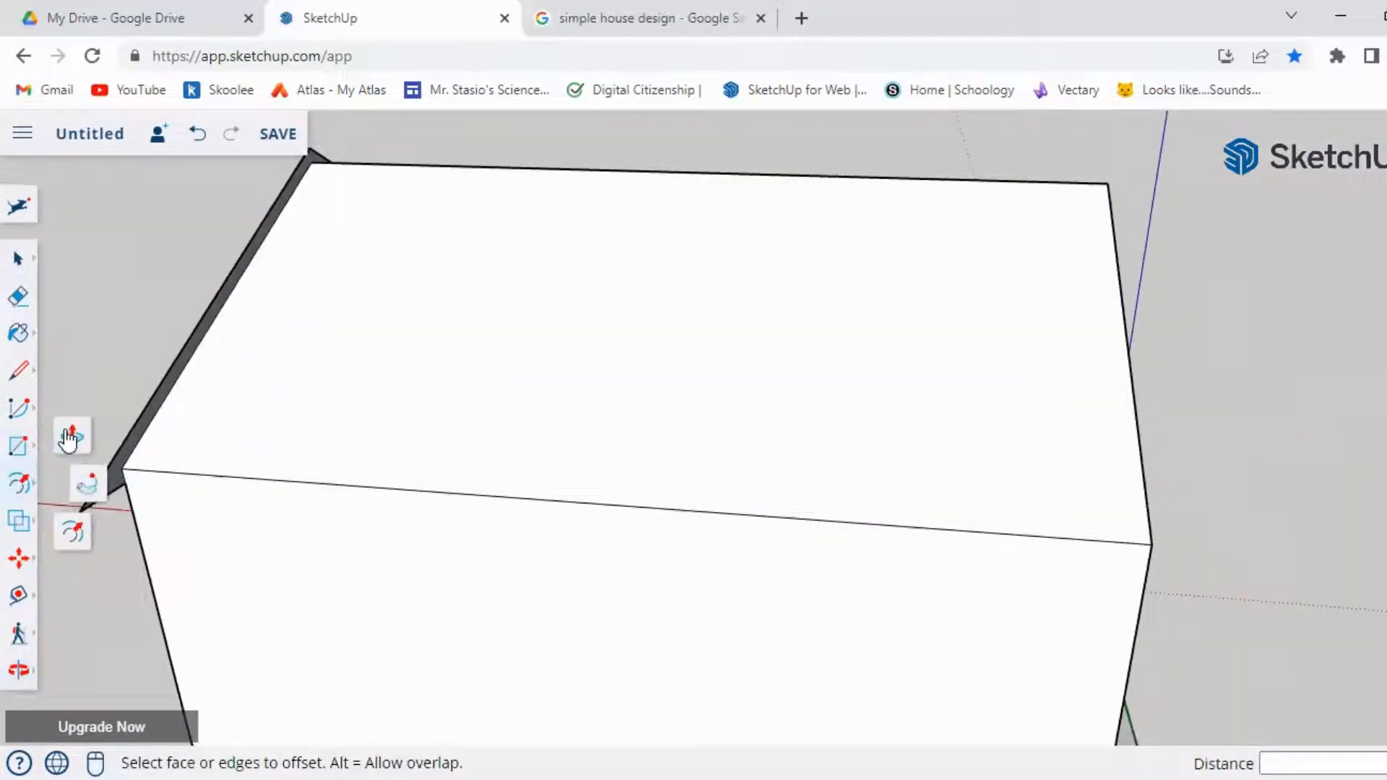
left_click(69, 438)
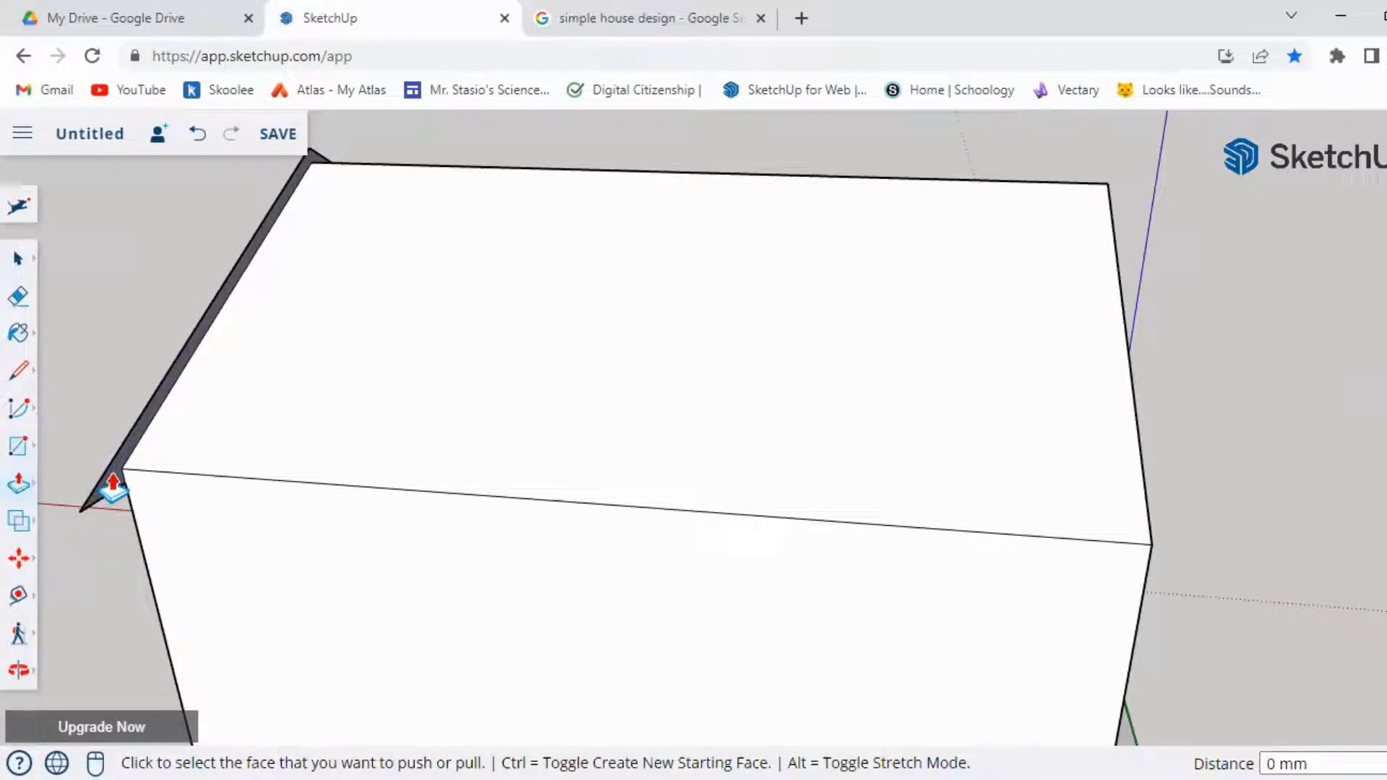
left_click(113, 485)
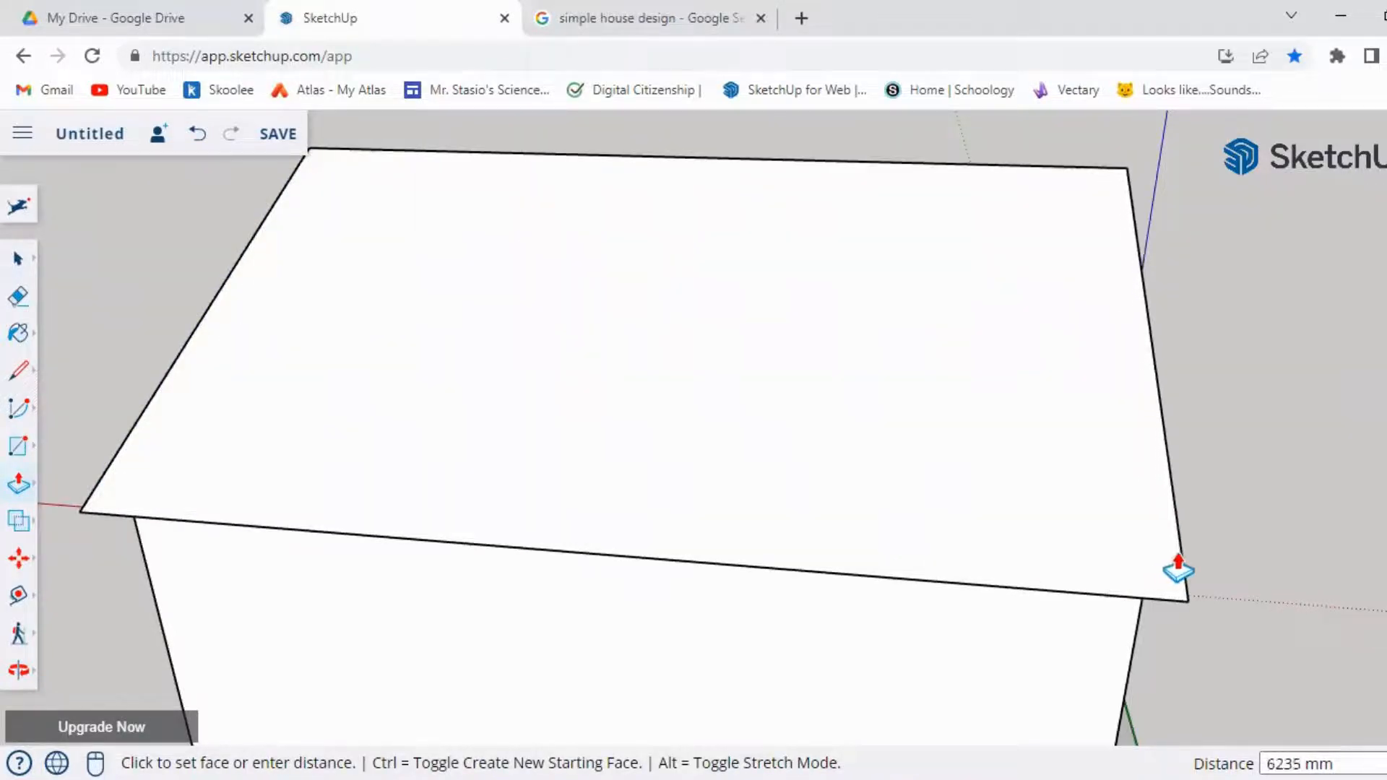
left_click(1179, 570)
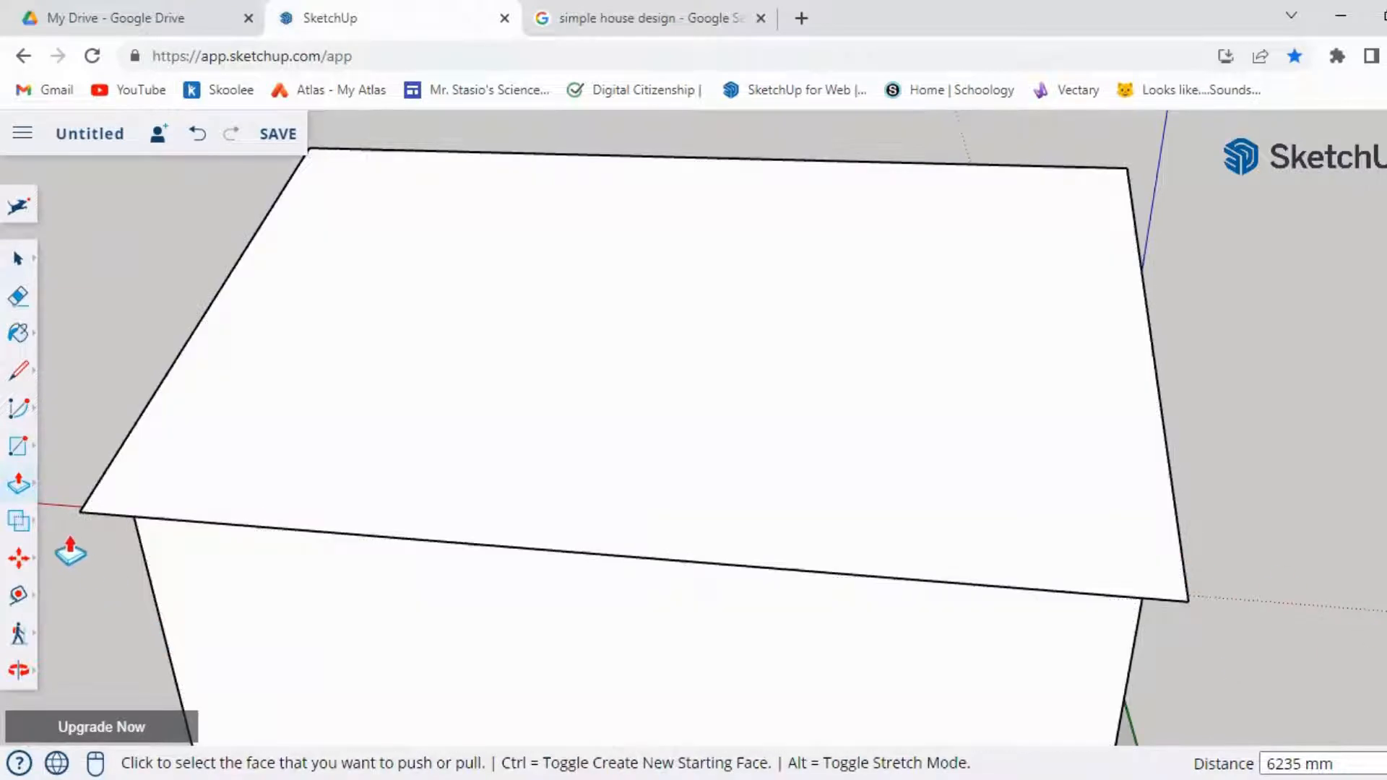
- Pull the roof's end face about 211 mm outward from the gable wall where the profile was drawn
middle_click_drag(71, 551, 718, 494)
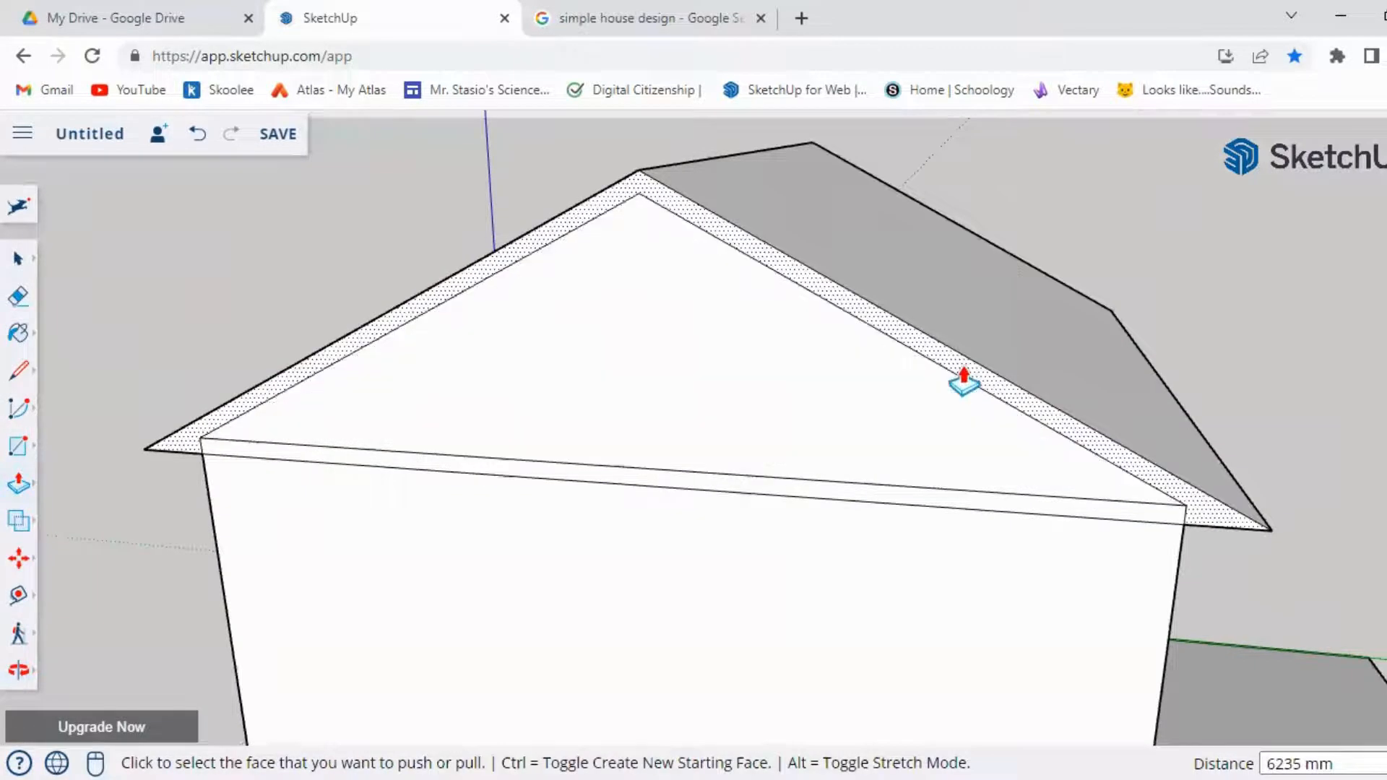
left_click(960, 377)
left_click(957, 393)
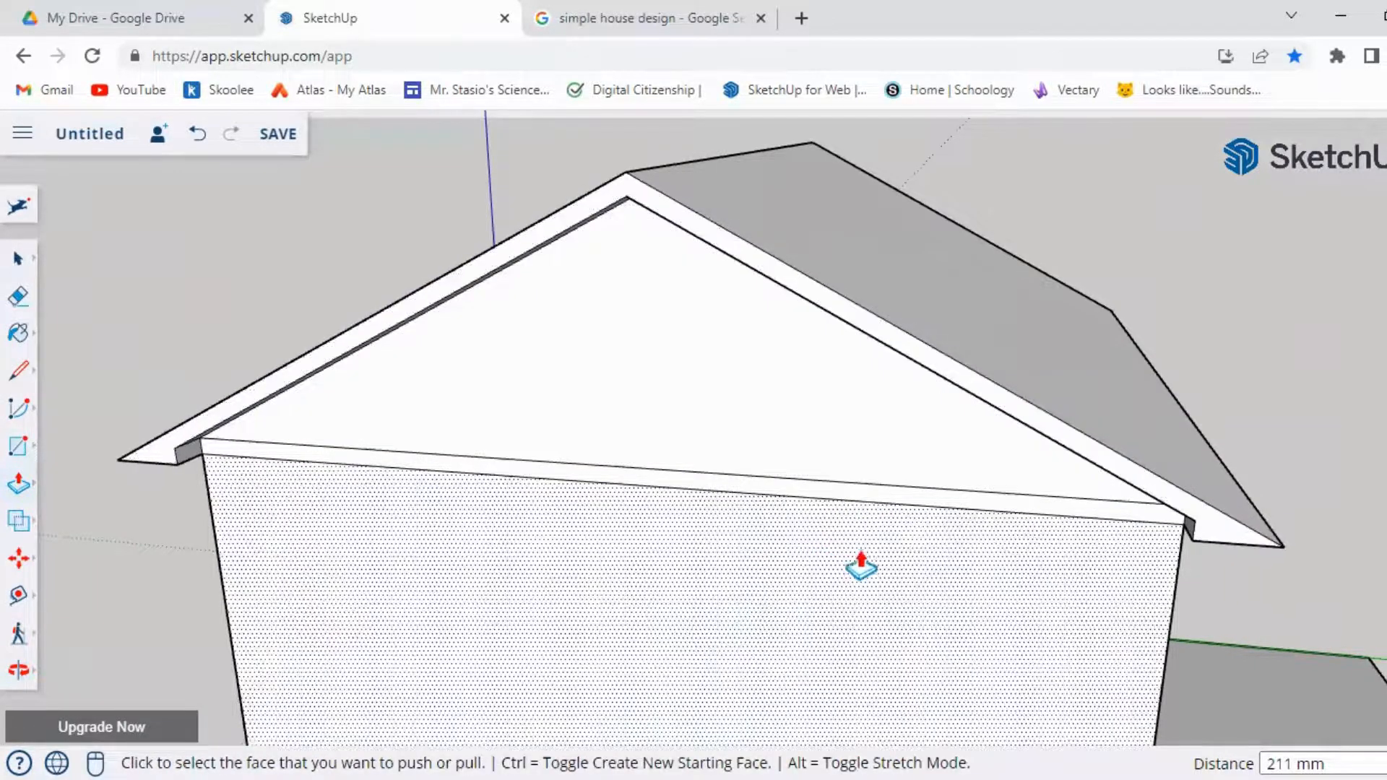
- Erase the two leftover horizontal lines between the gable triangle and the side wall so they form one face
middle_click_drag(861, 566, 3, 527)
scroll(826, 567, "down", 2)
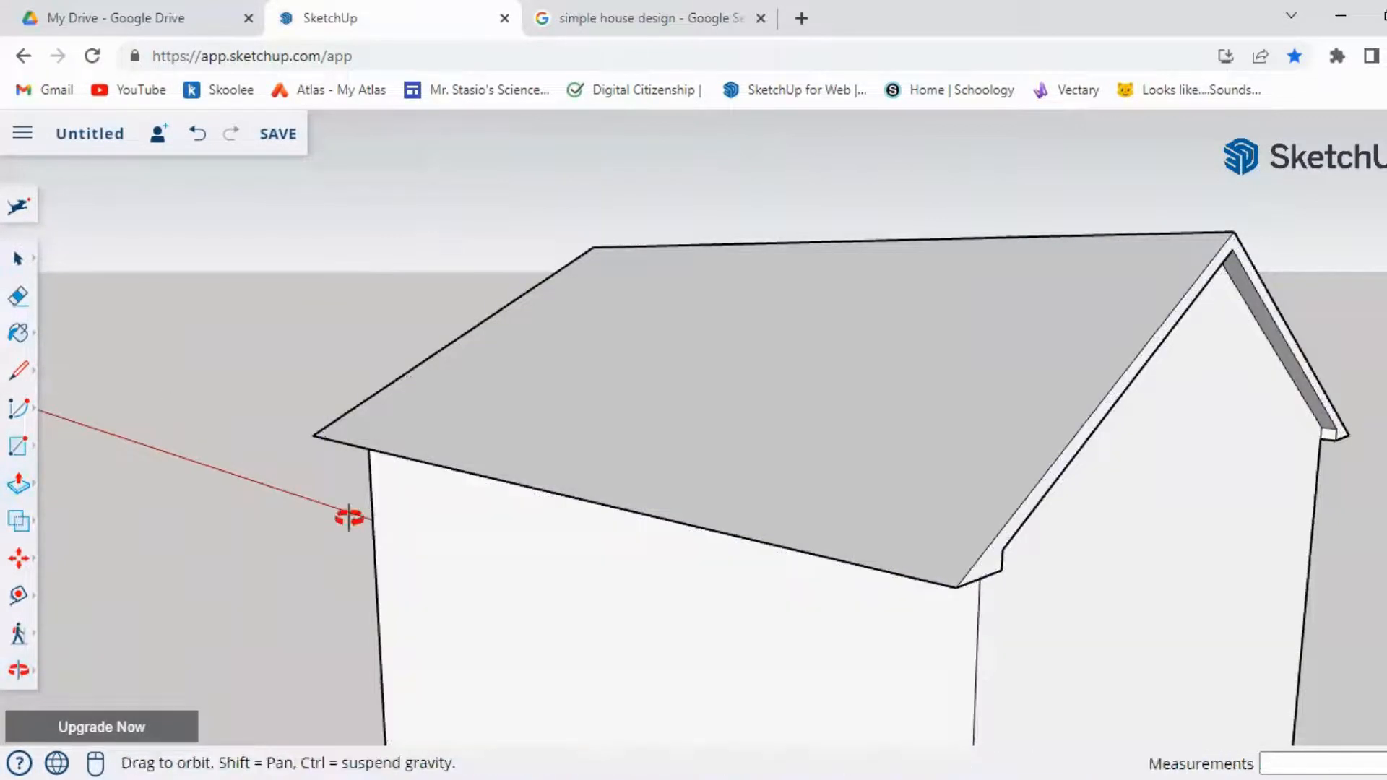
middle_click_drag(350, 518, 1217, 529)
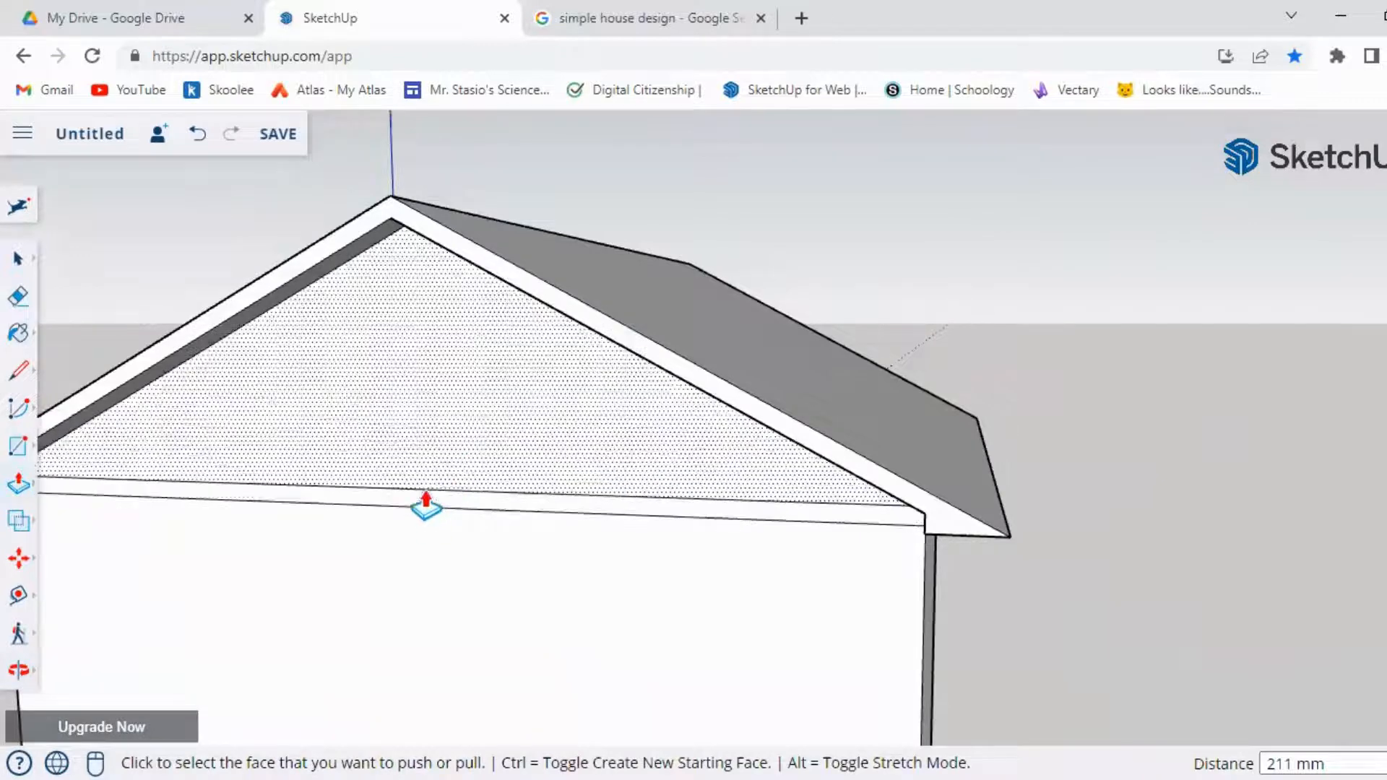
left_click(16, 302)
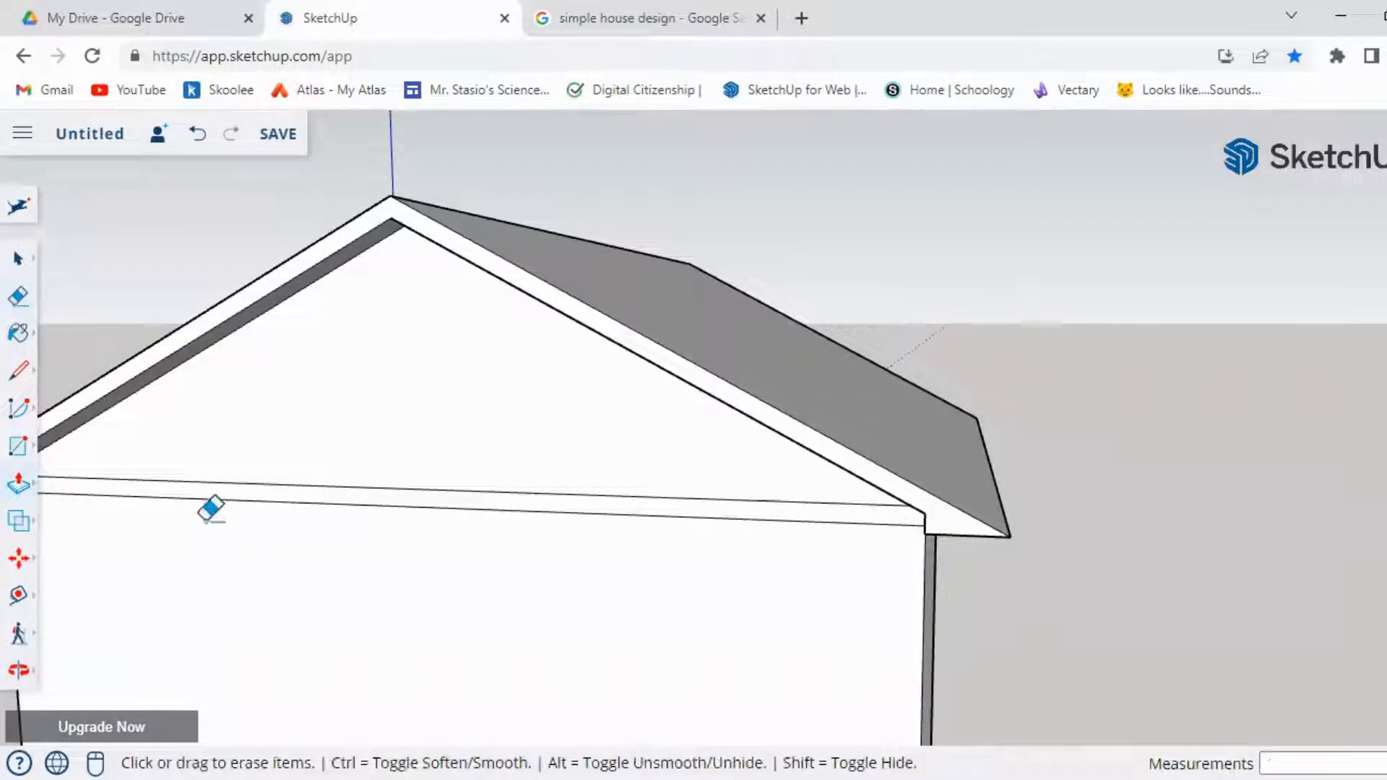
left_click_drag(210, 505, 218, 462)
scroll(265, 543, "down", 3)
middle_click_drag(289, 560, 910, 592)
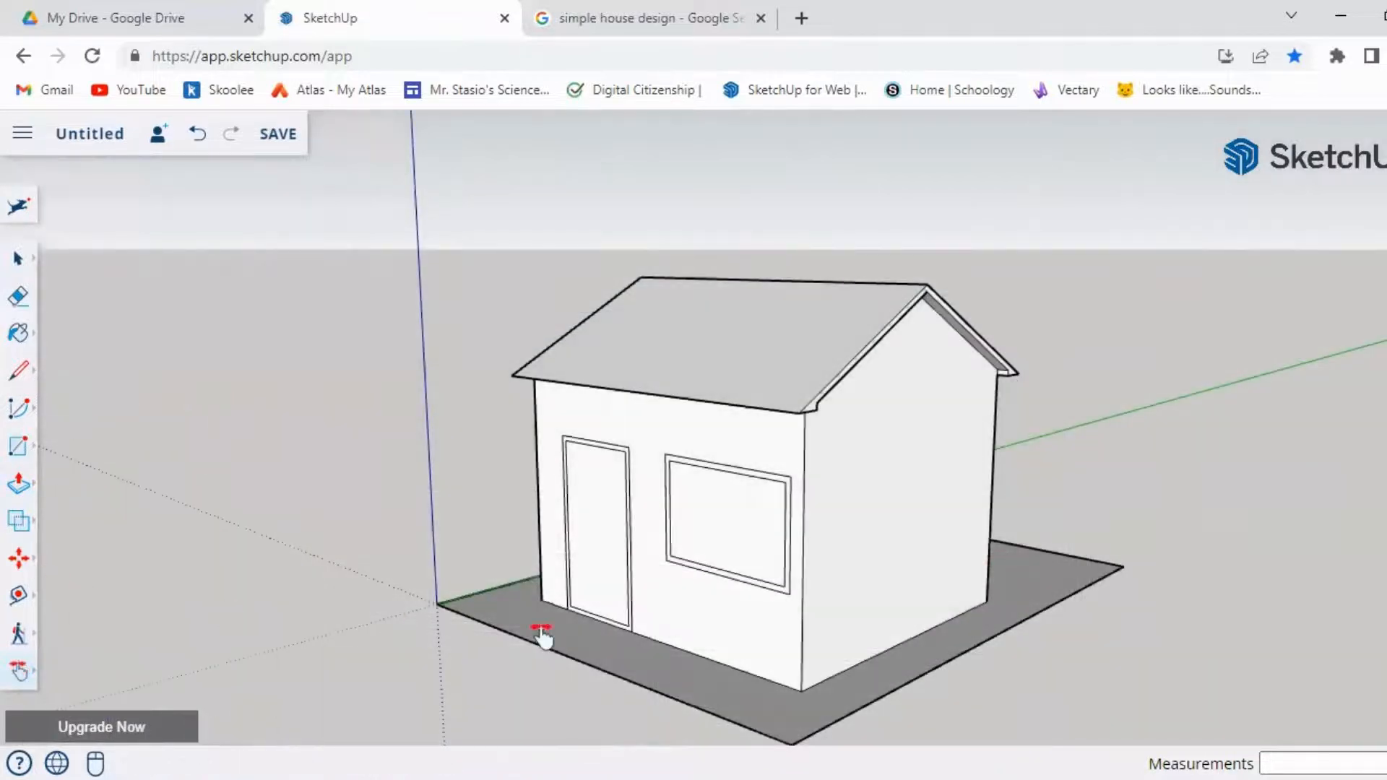
- Push/Pull the door frame about 96 mm out from the front wall, and pull the window frame outward by a similar amount
left_click_drag(496, 687, 388, 668)
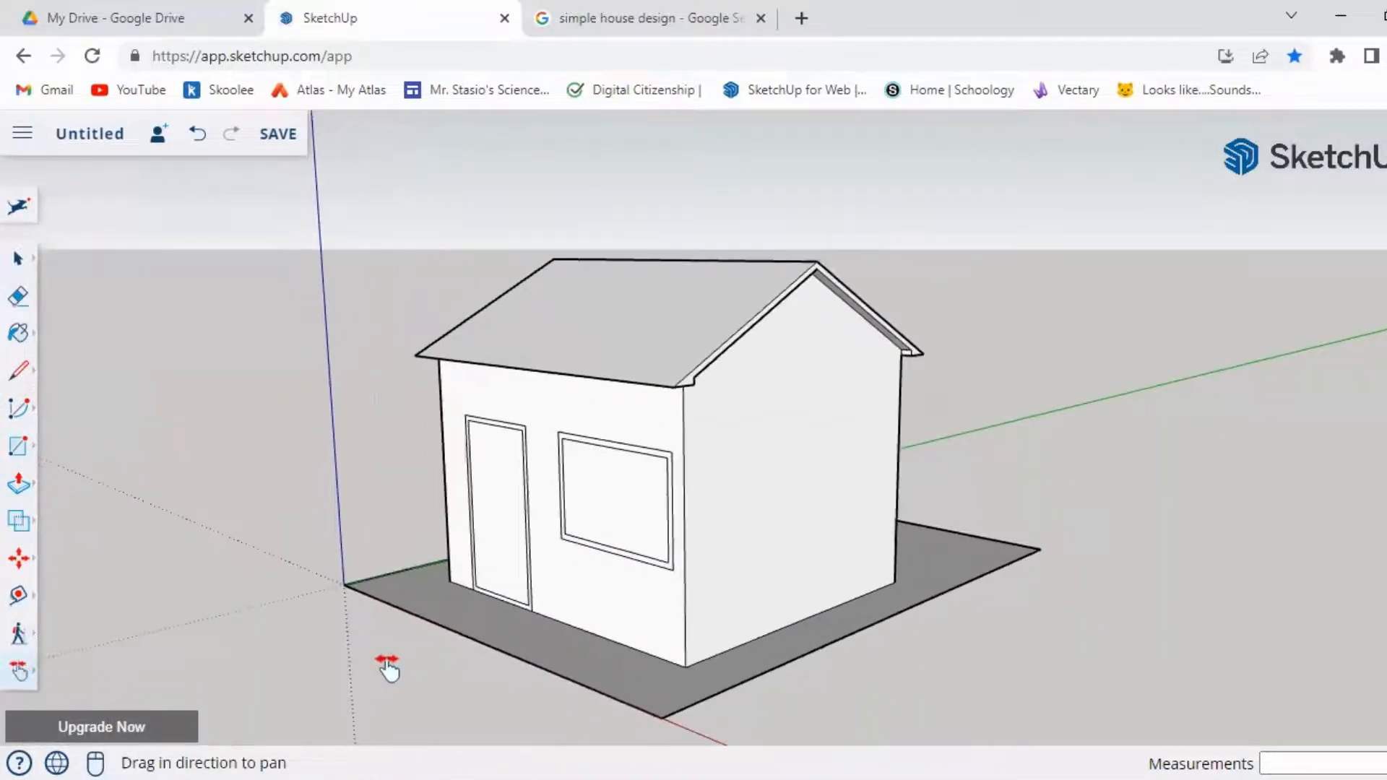
left_click(20, 671)
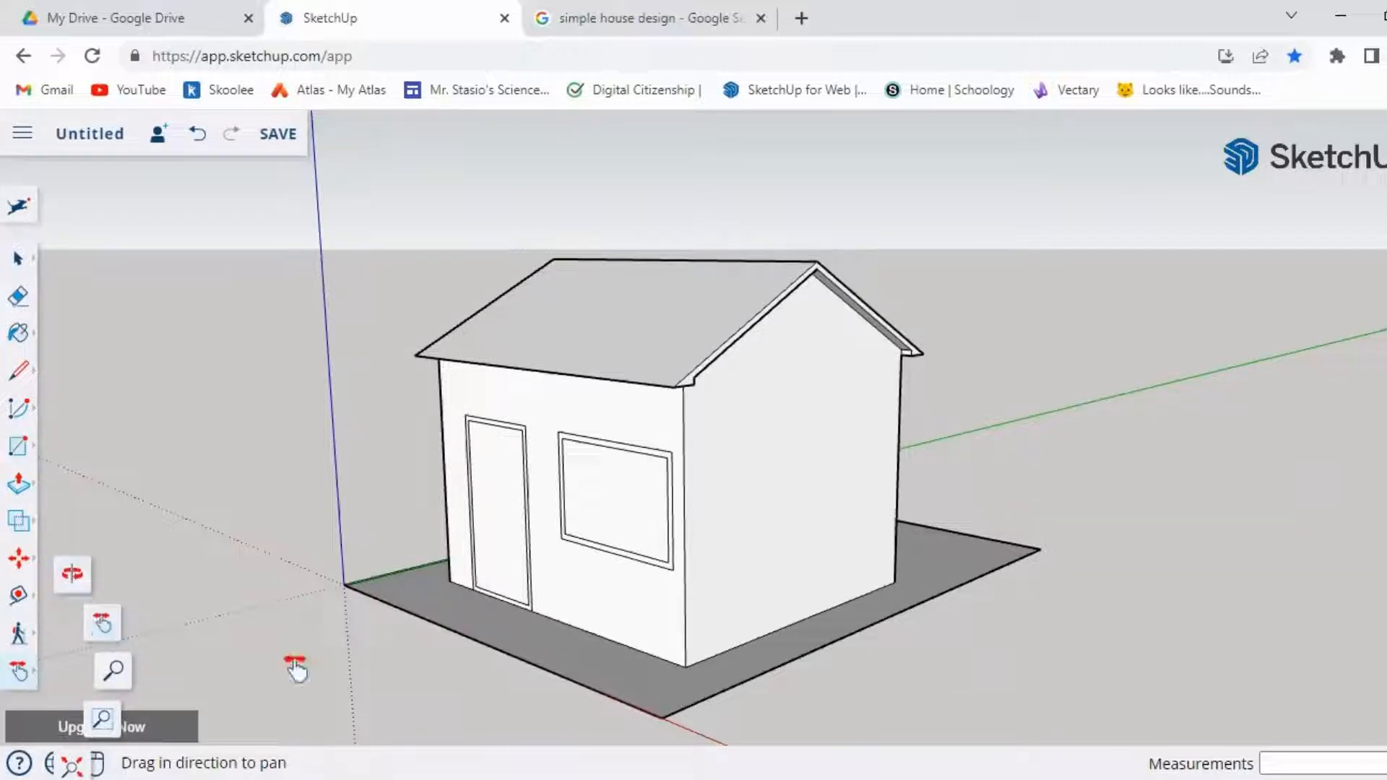
left_click(20, 486)
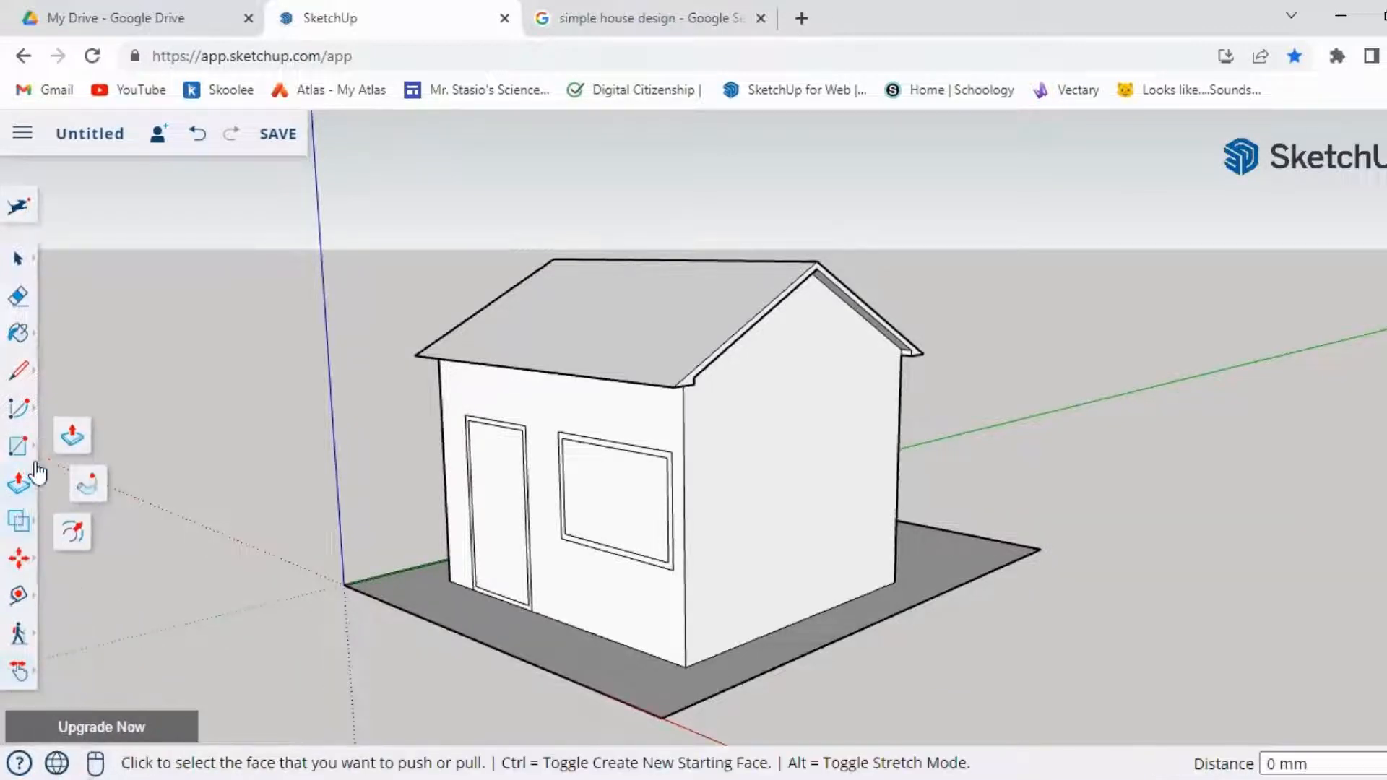
left_click(75, 441)
scroll(489, 448, "up", 4)
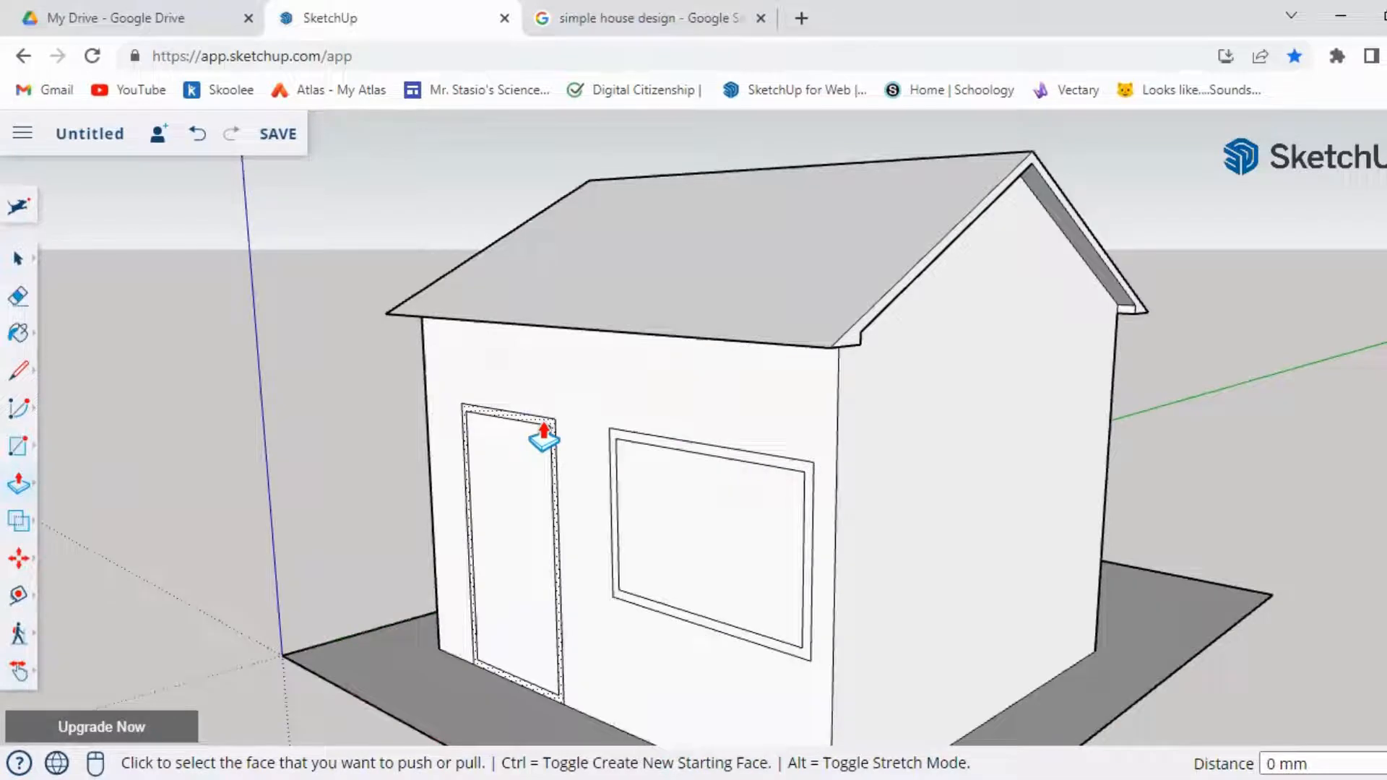
left_click(544, 437)
left_click(544, 505)
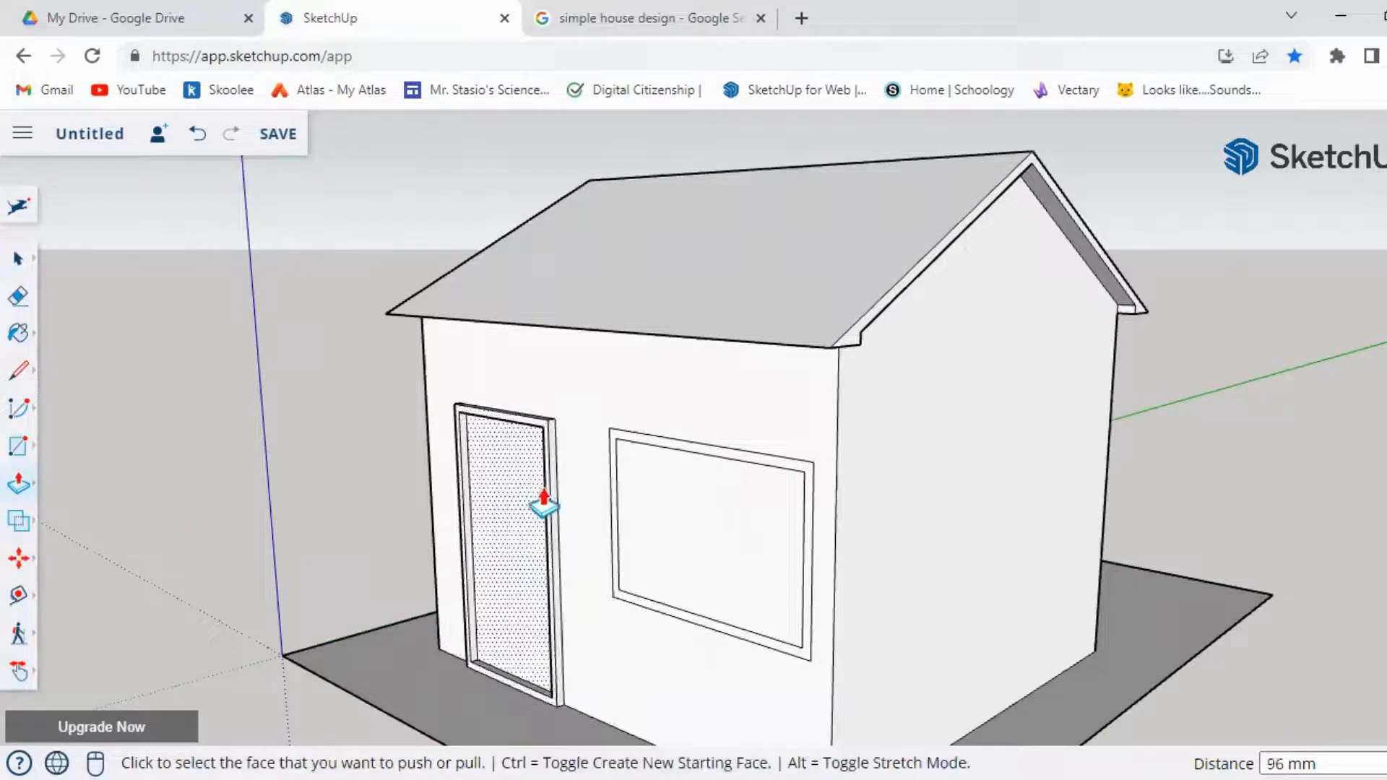
left_click(662, 450)
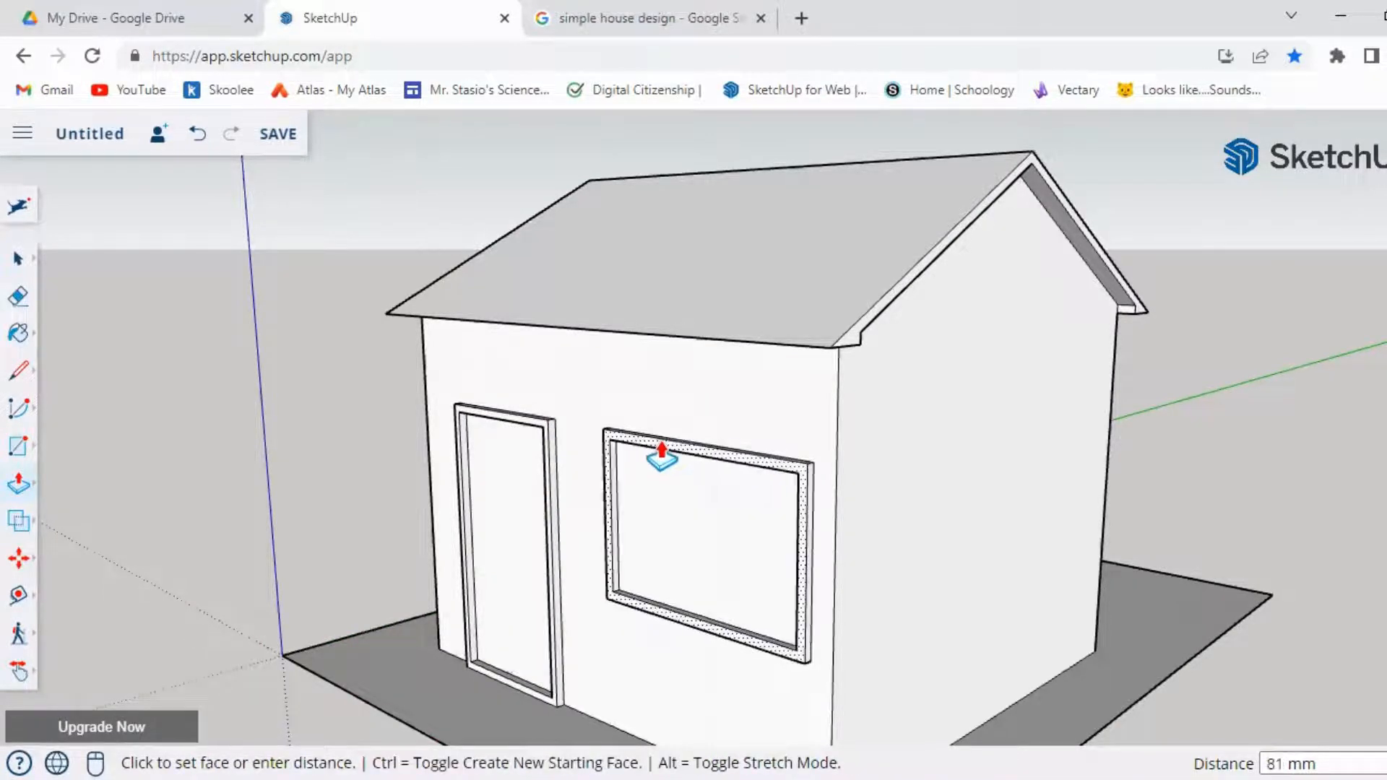
left_click(659, 455)
- Push/Pull the door panel slightly and push the window pane about 55 mm inward within its frame
left_click(505, 541)
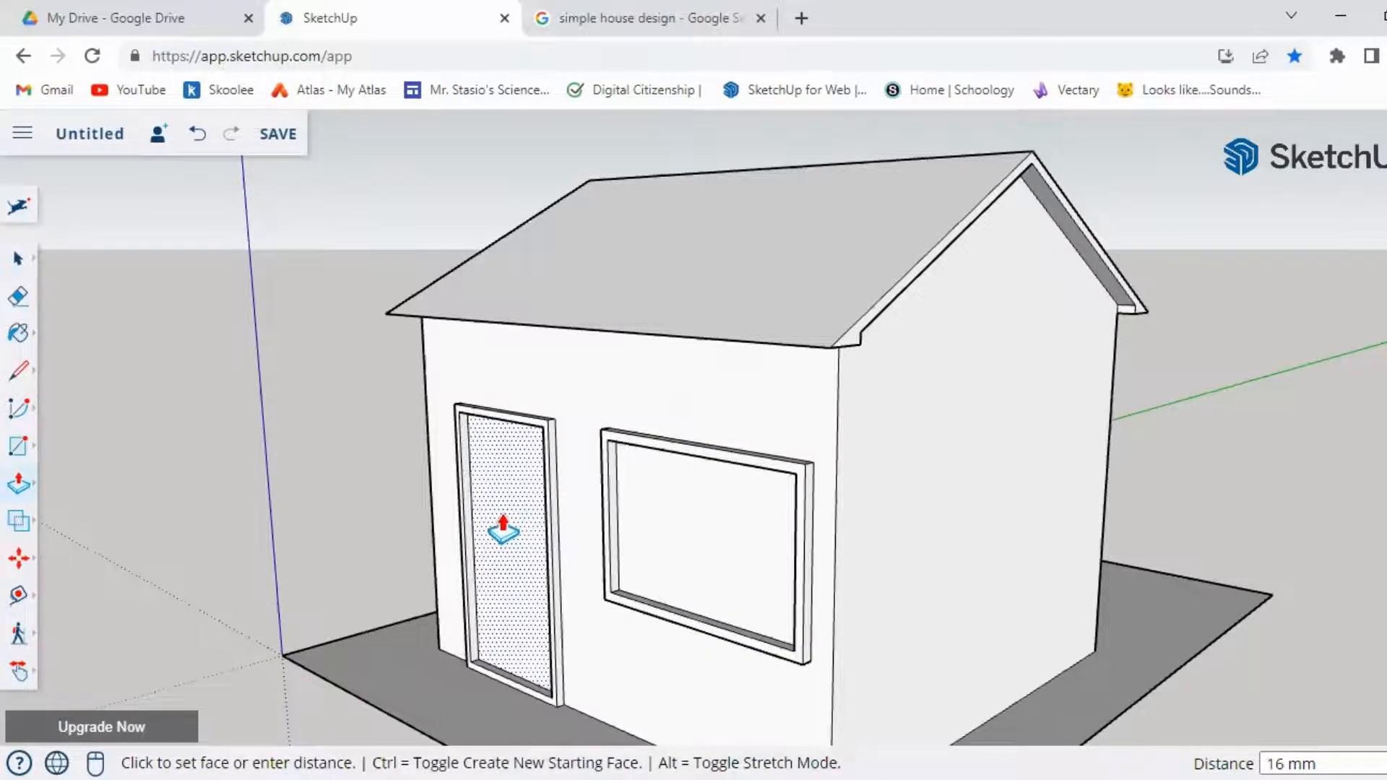
left_click(498, 531)
left_click(649, 556)
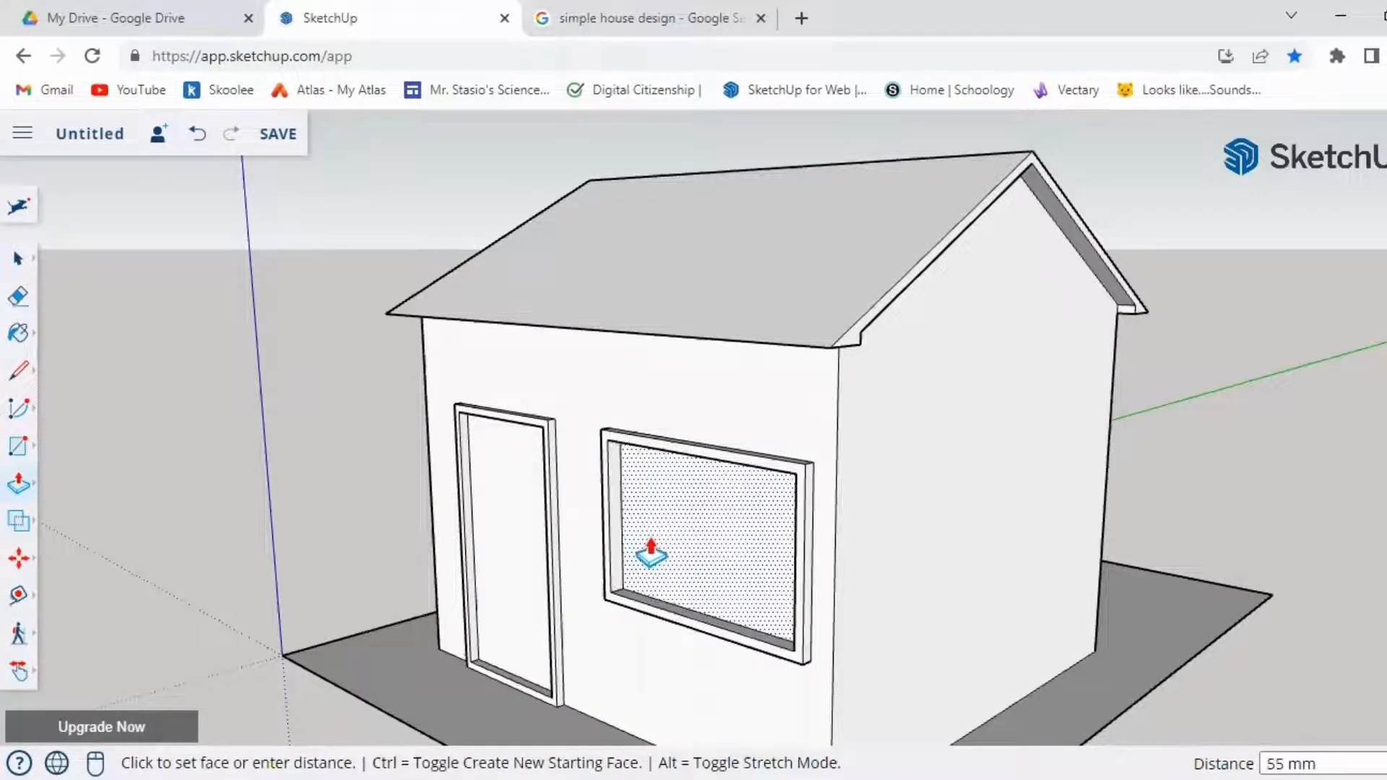
left_click(649, 557)
- Create filled 3D text of the person's first name in Lora Regular, 305 mm high with 152 mm extrusion, and place it on the side wall
scroll(428, 622, "down", 3)
middle_click_drag(925, 718, 895, 706)
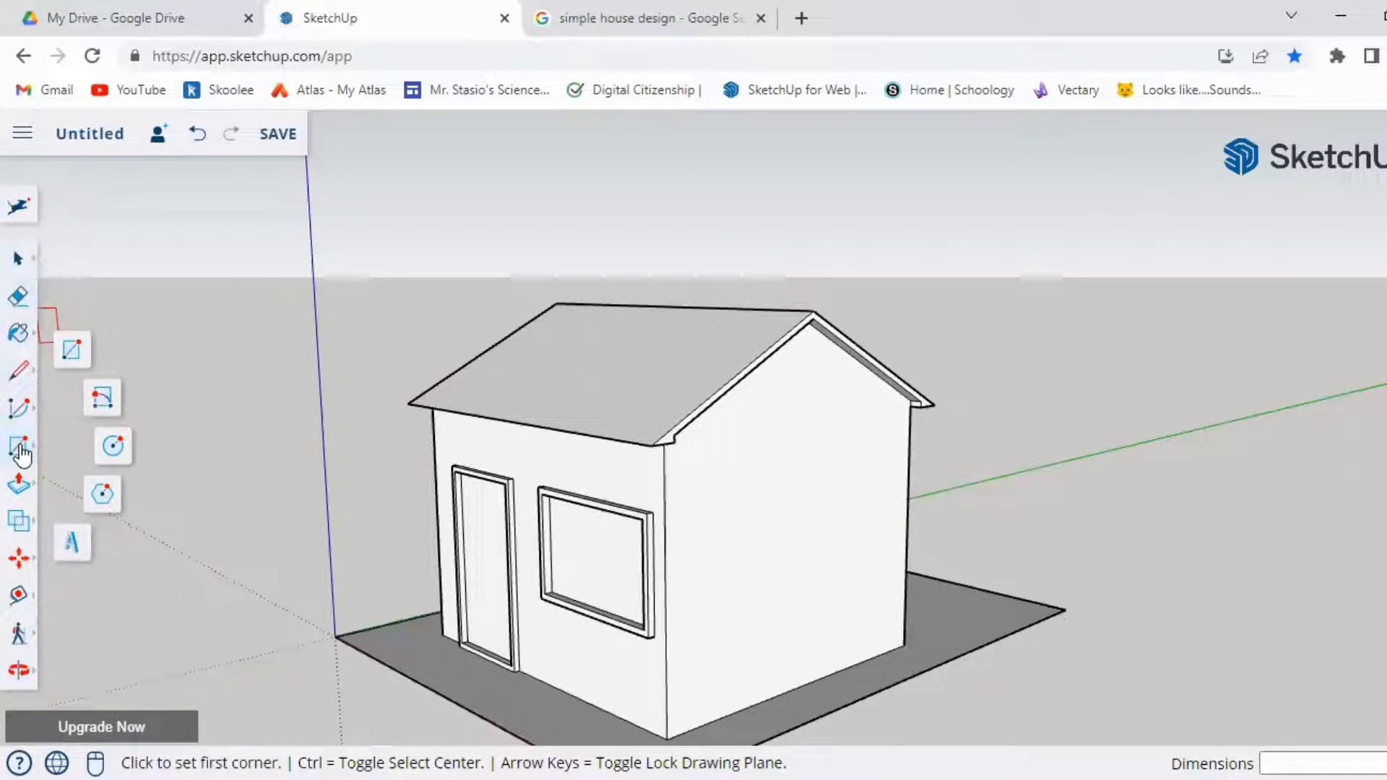
left_click(71, 553)
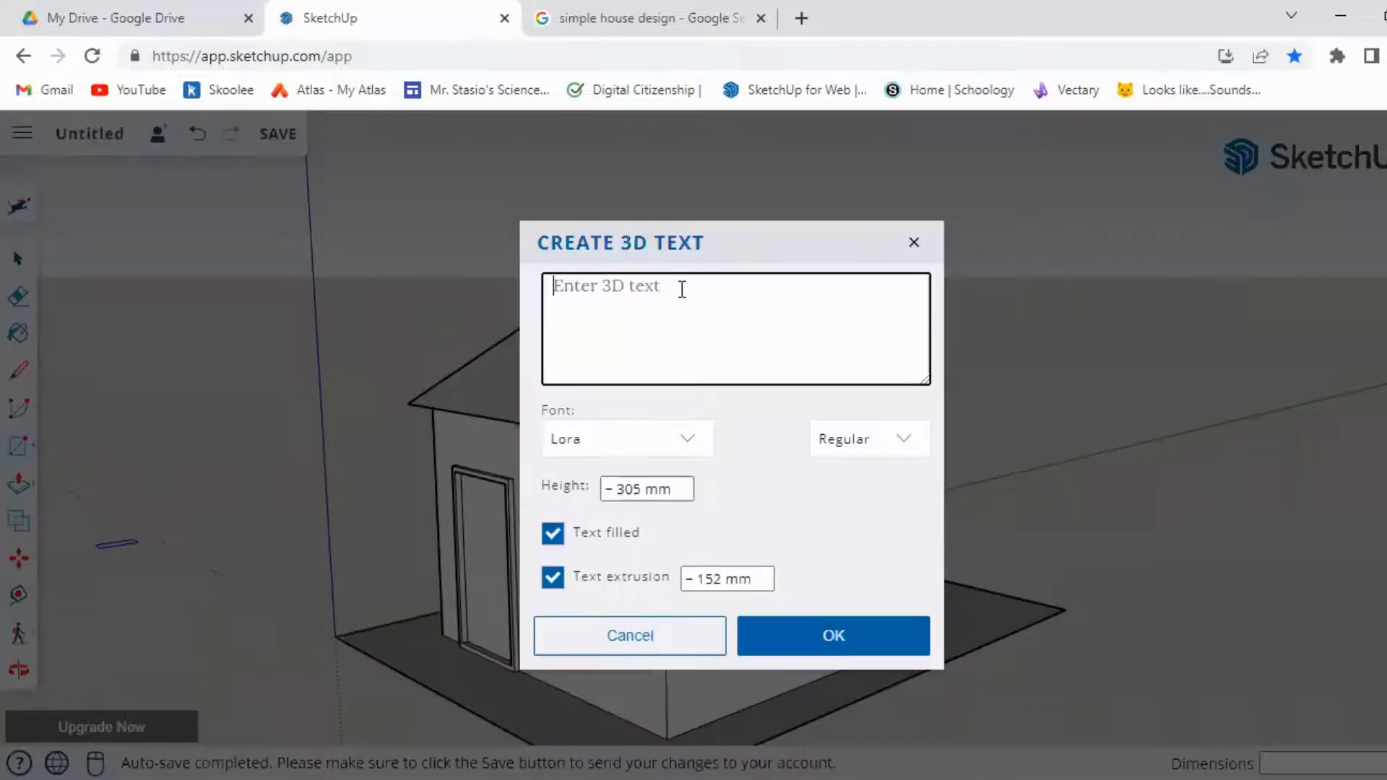
type("Abeer")
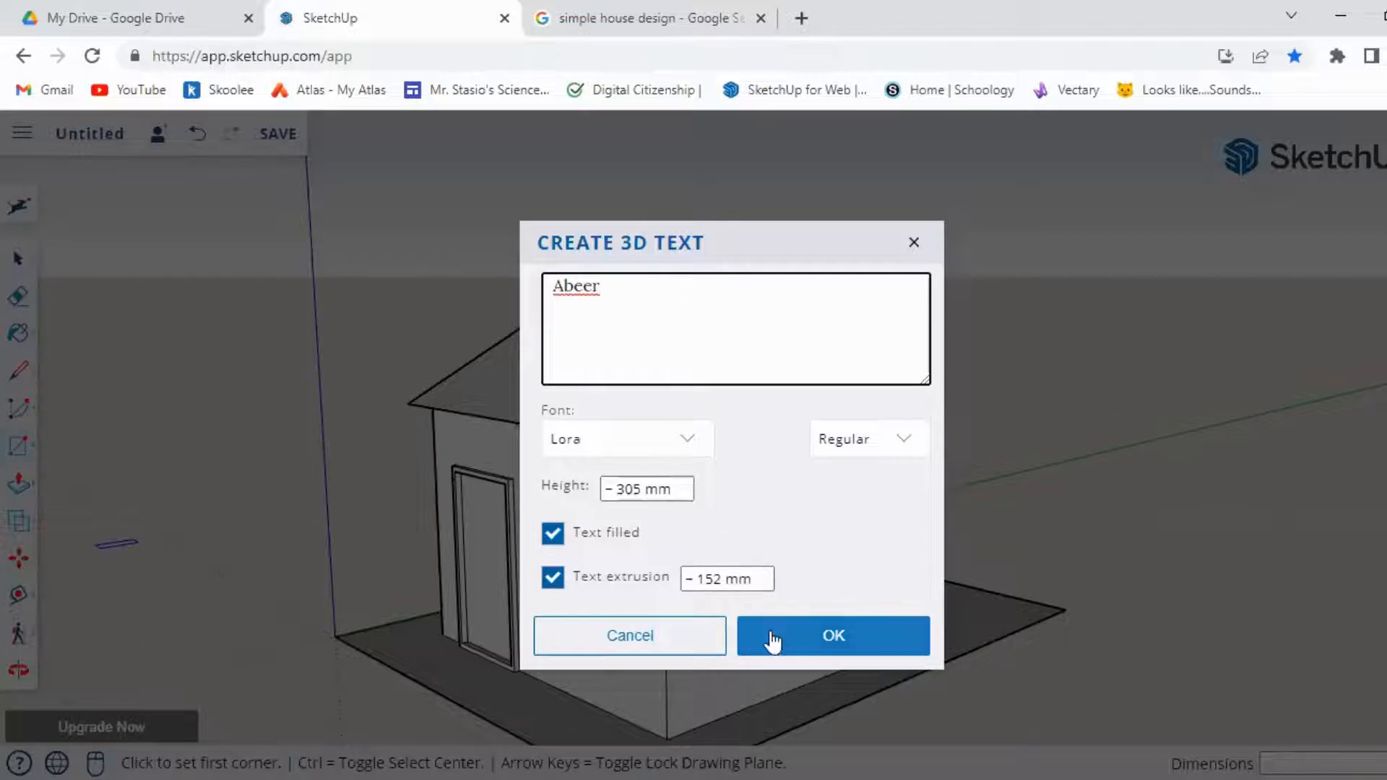
left_click(828, 641)
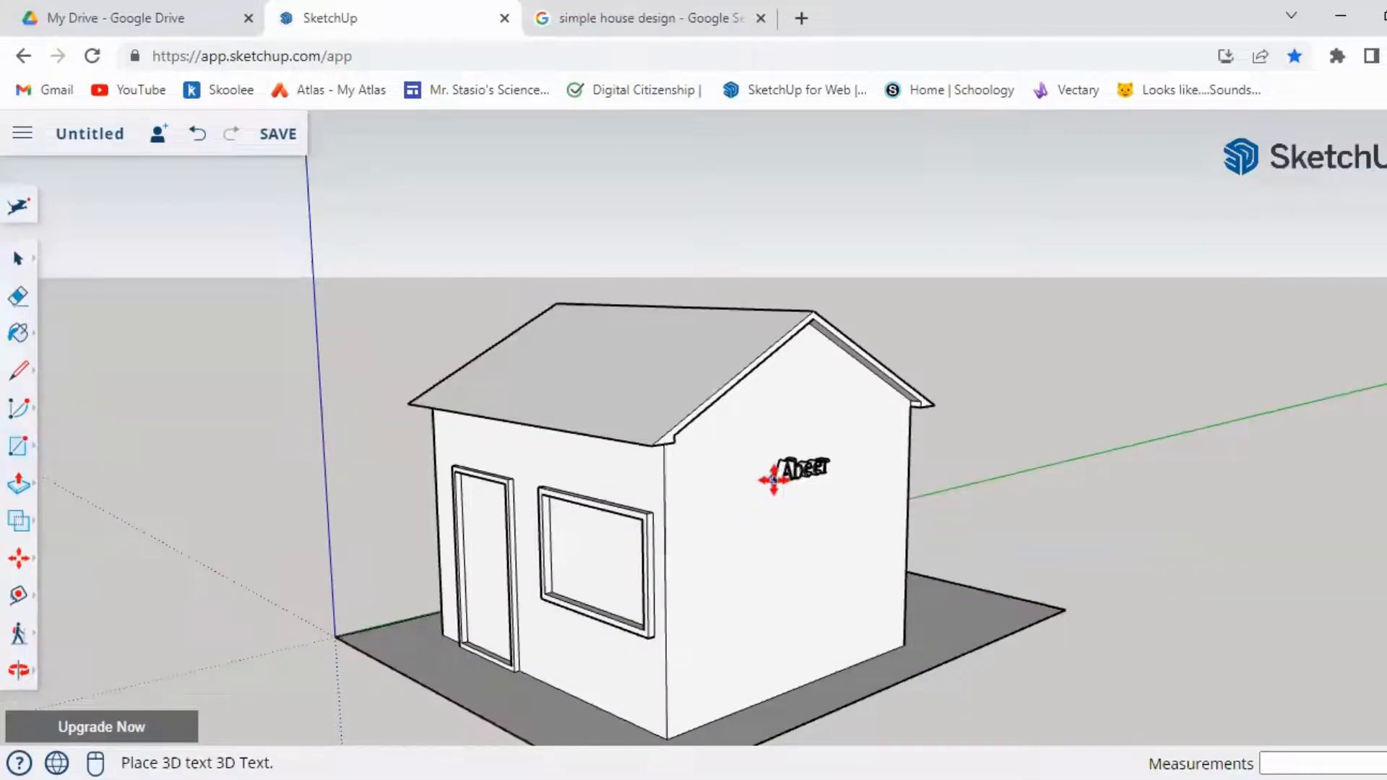
left_click(771, 479)
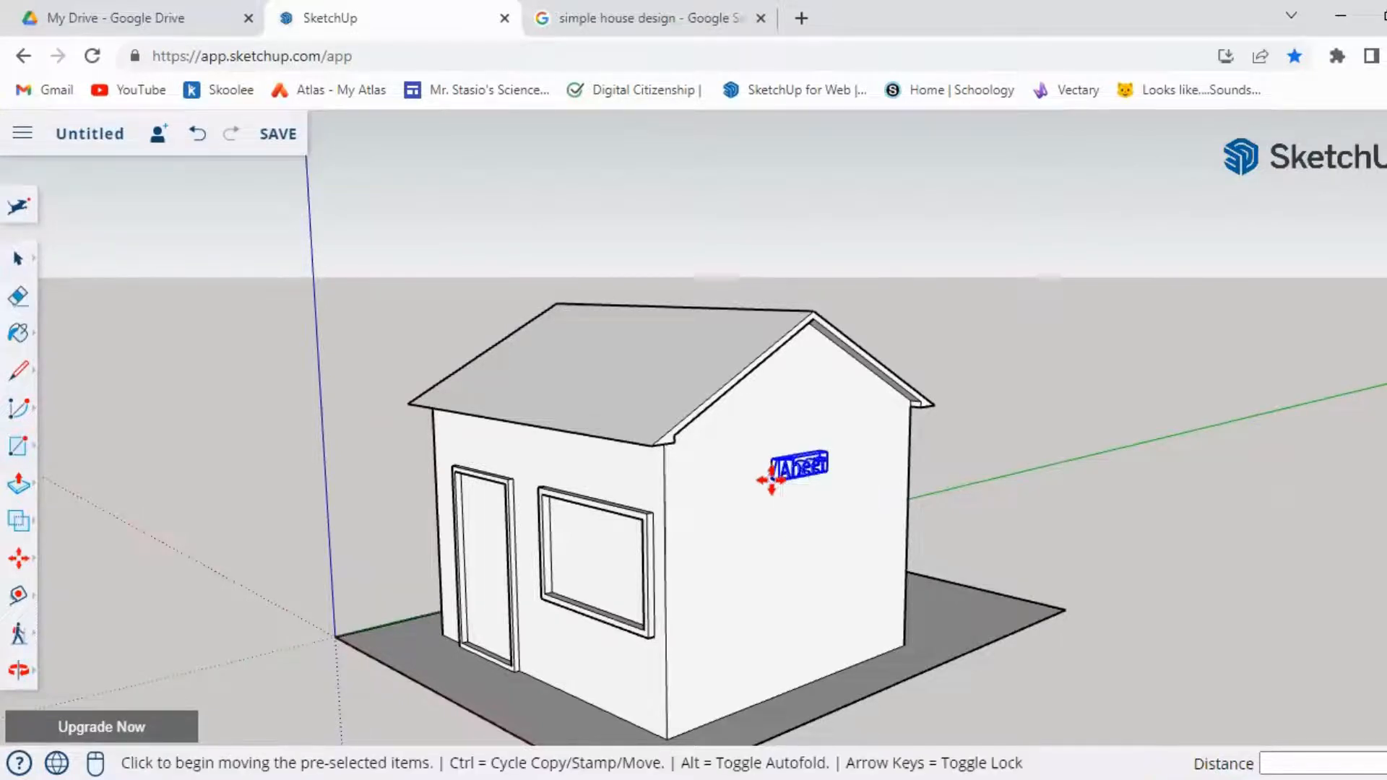
- Scale the 3D name text uniformly by about 2.33 and enlarge it further until it spans most of the side wall
middle_click_drag(944, 631, 811, 675)
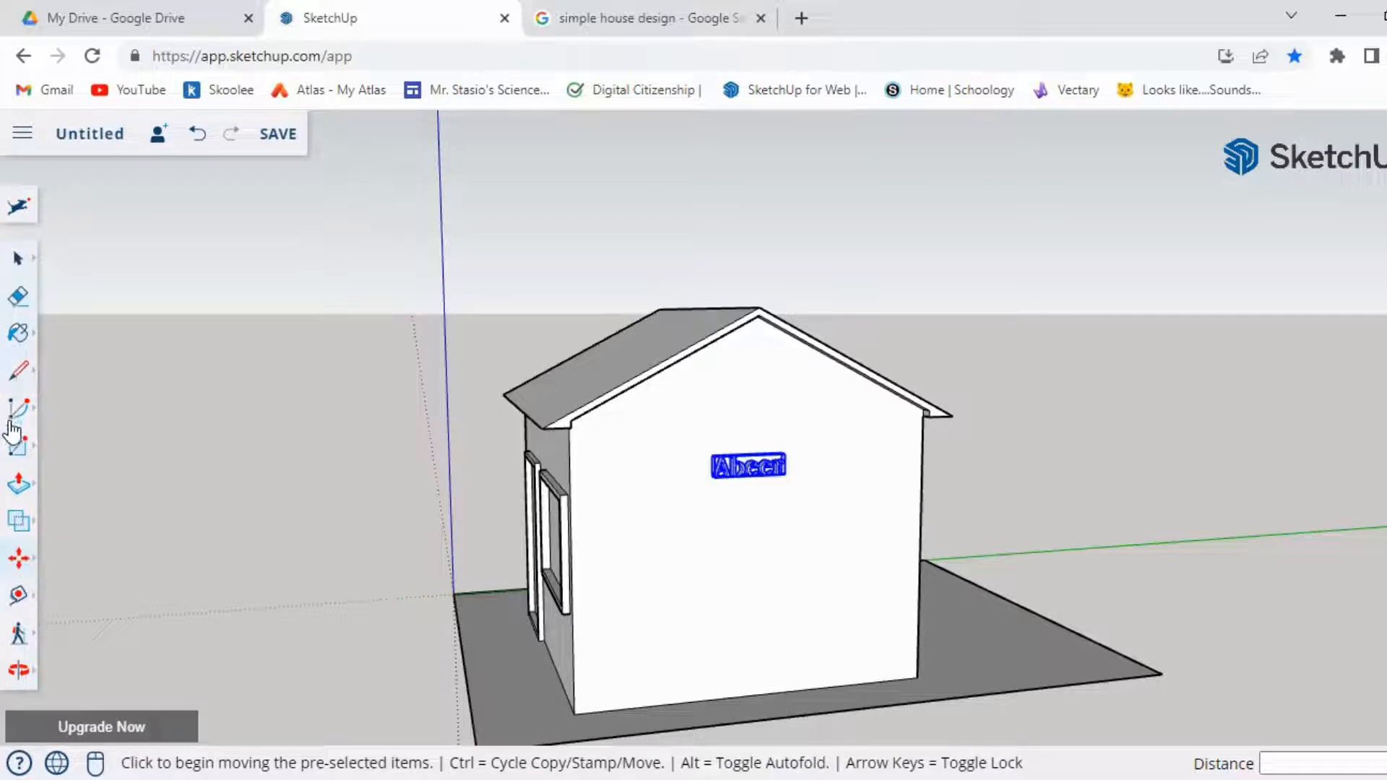
left_click(25, 567)
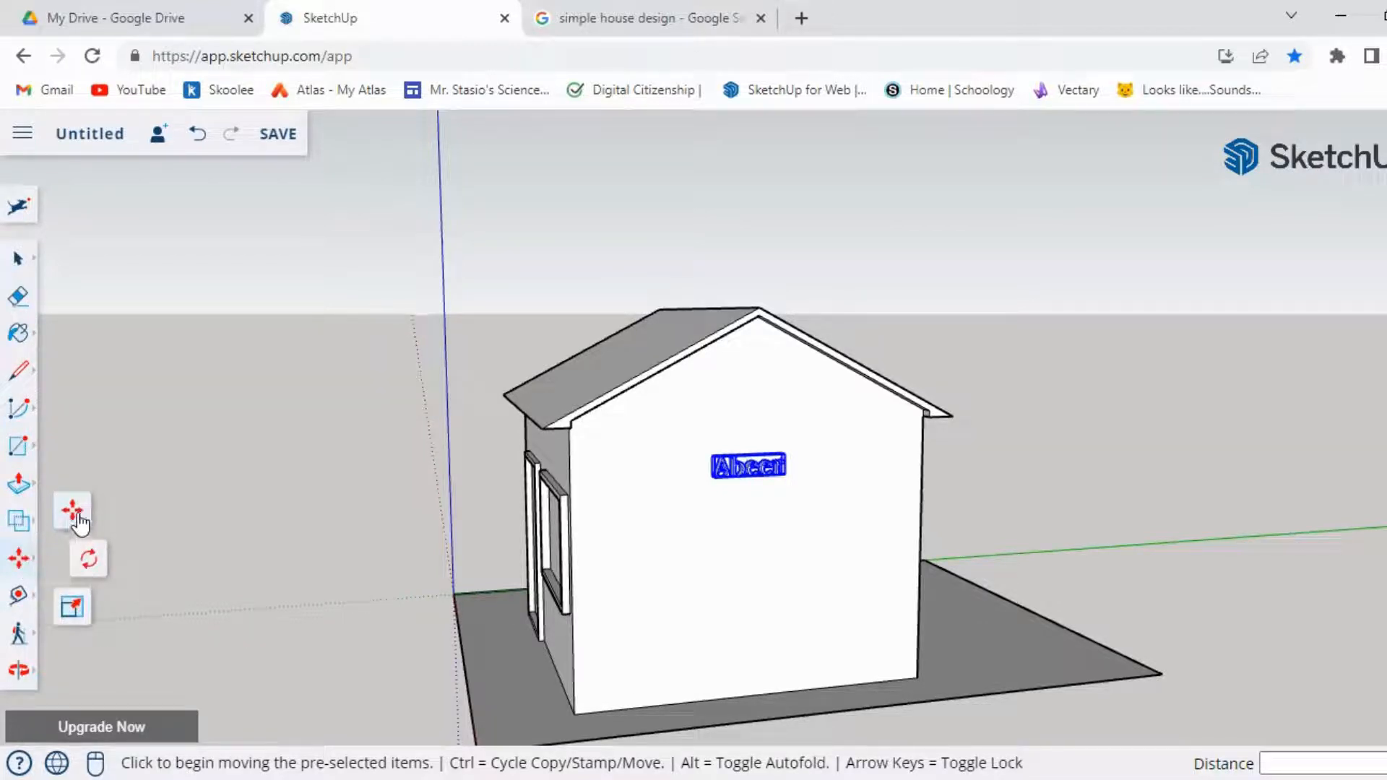
left_click(72, 611)
left_click(718, 439)
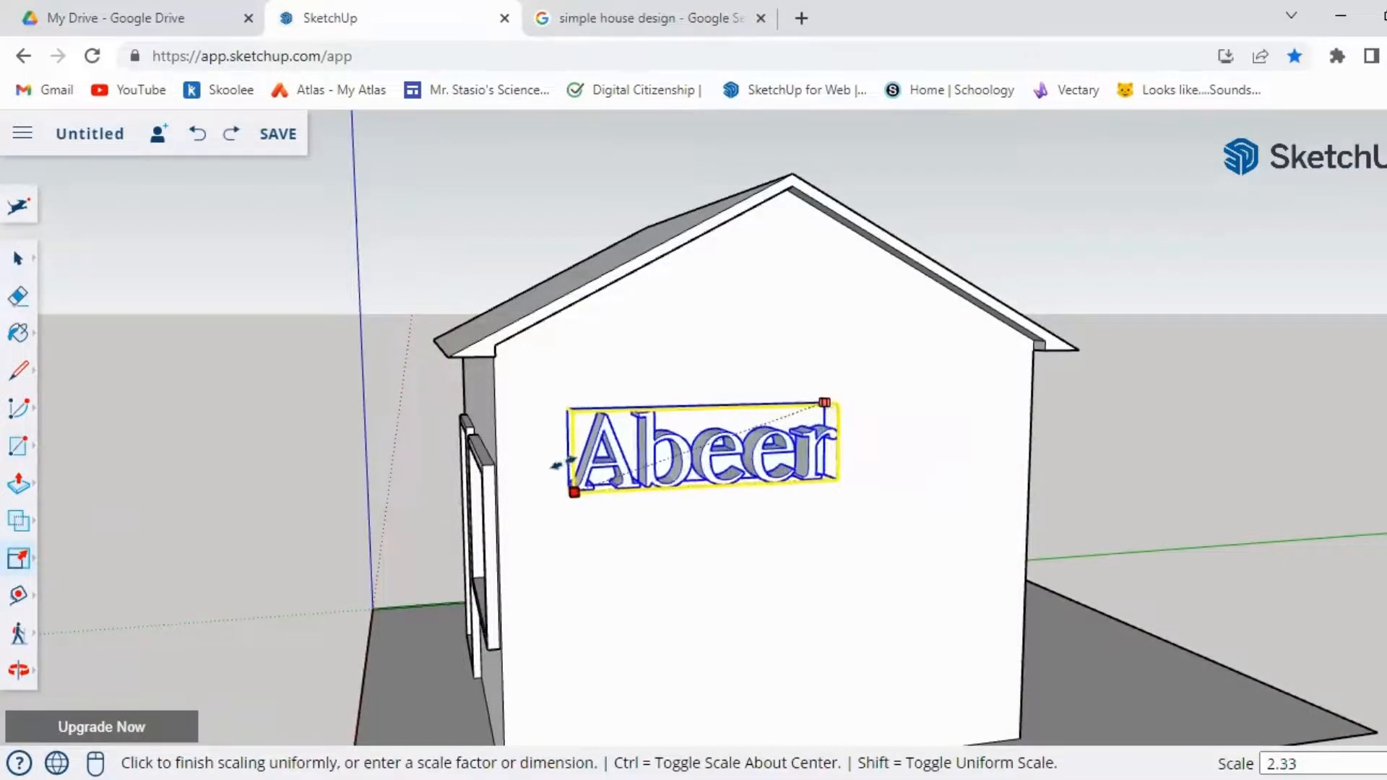
left_click(556, 465)
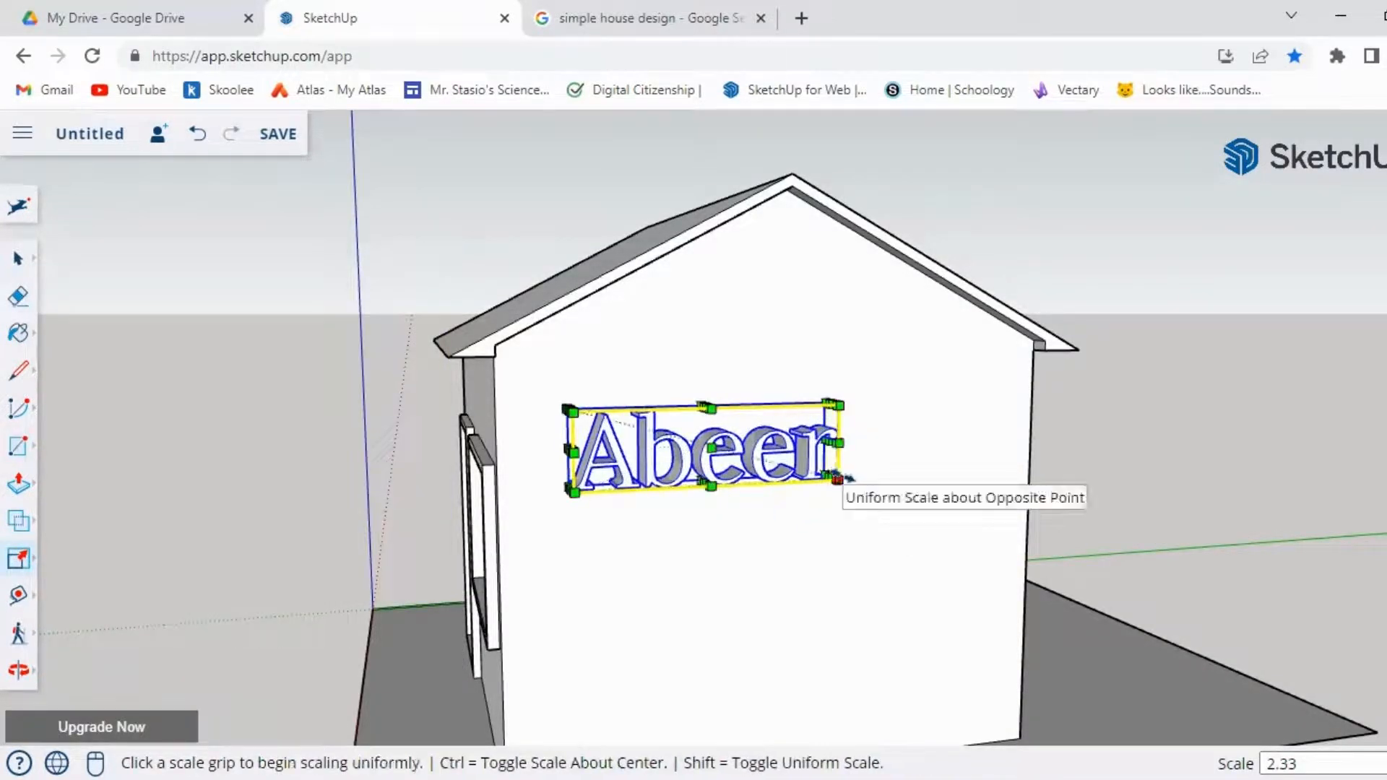
left_click(840, 480)
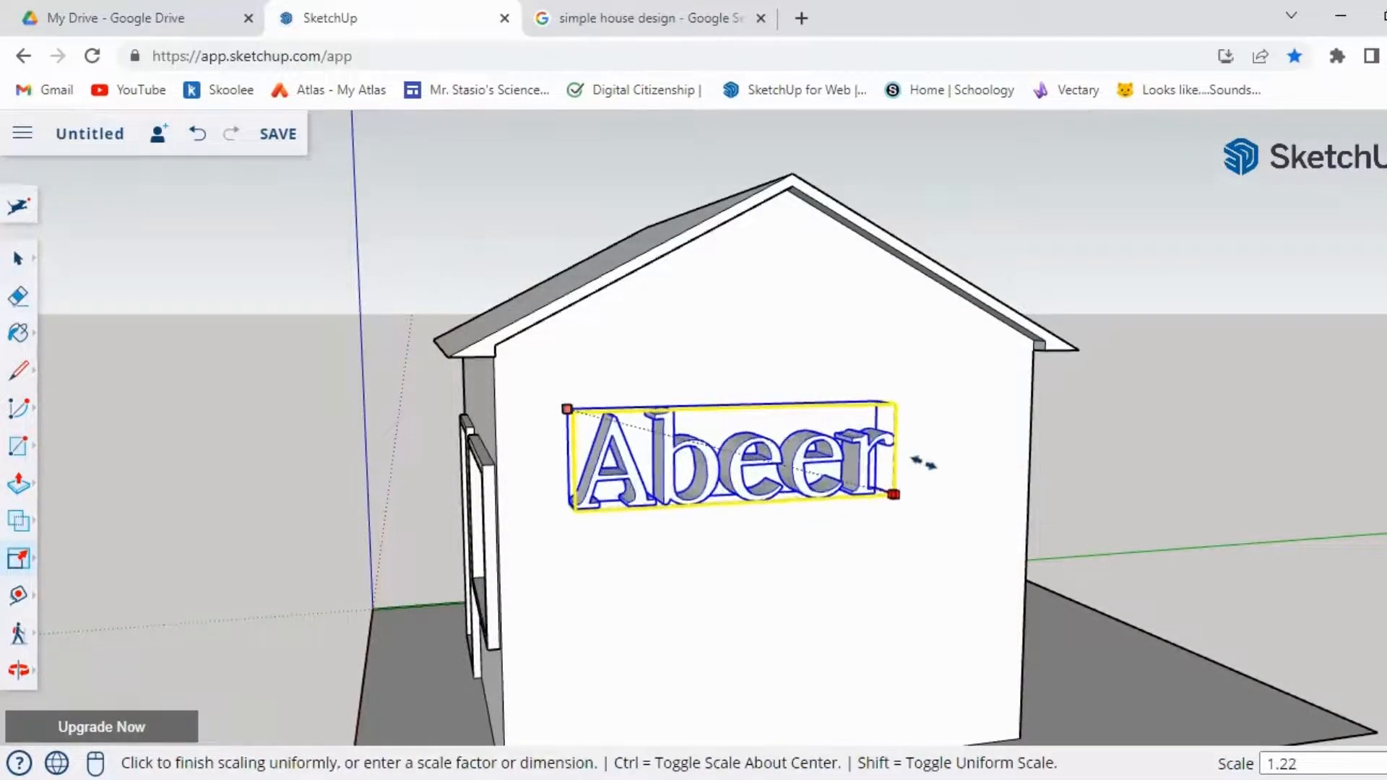
left_click(1026, 413)
- Scale the 3D name text's depth to about 0.36 along its blue axis so it protrudes less from the wall
middle_click_drag(864, 646, 747, 593)
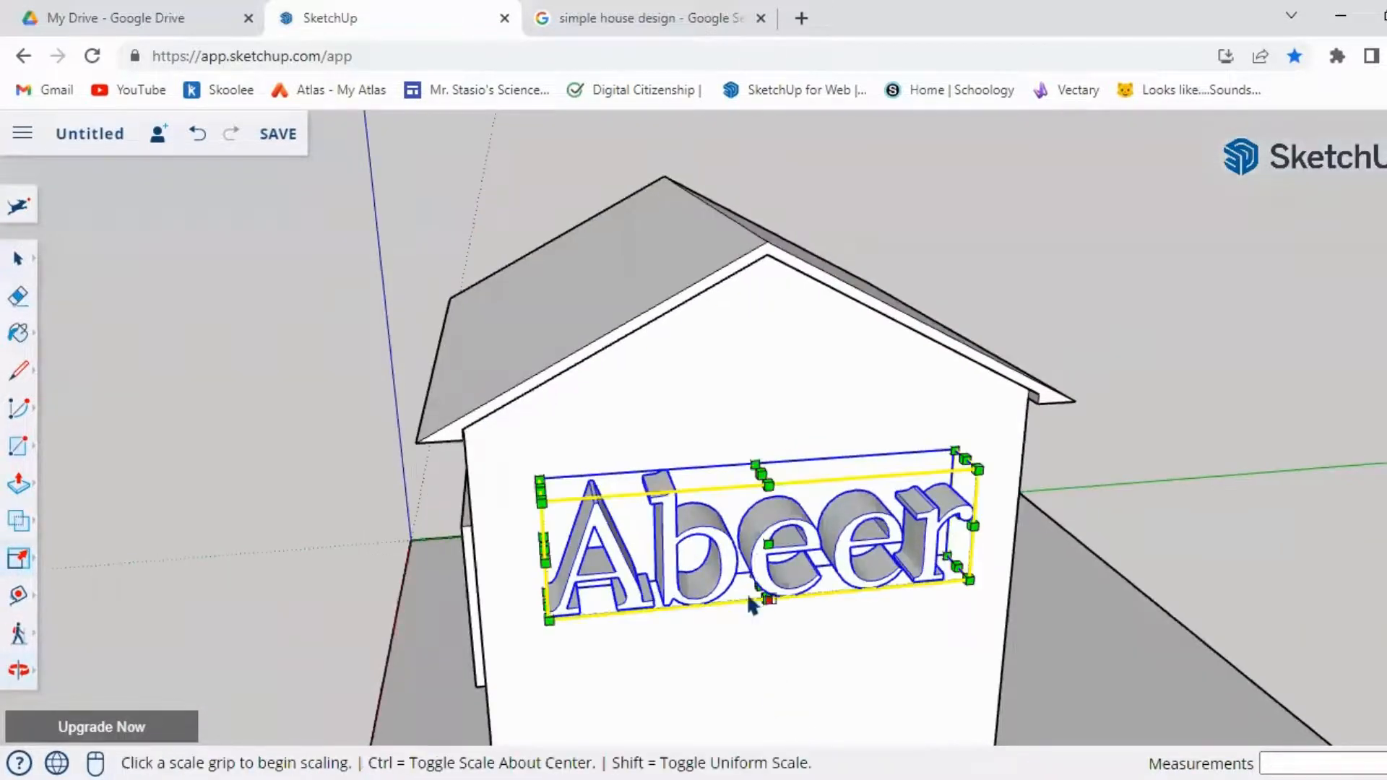
left_click(767, 542)
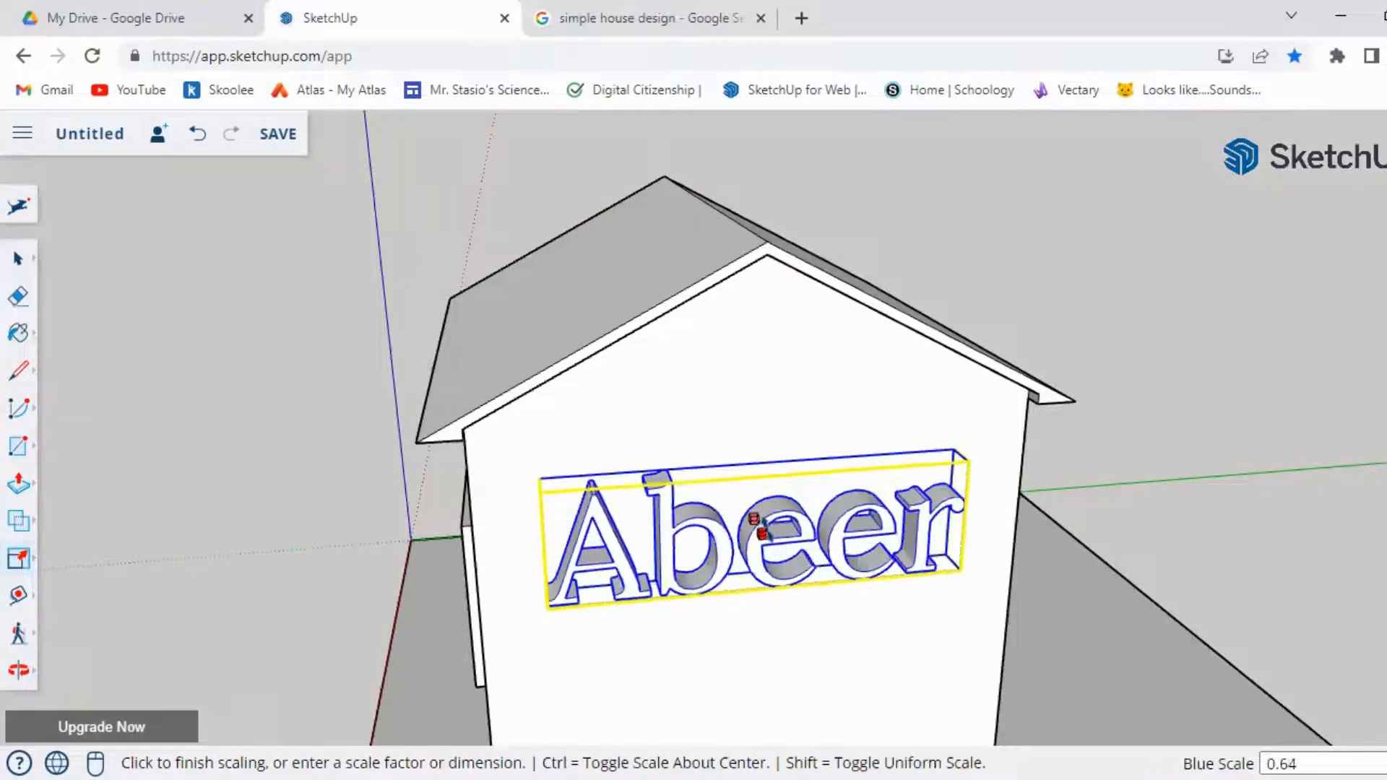
left_click(756, 523)
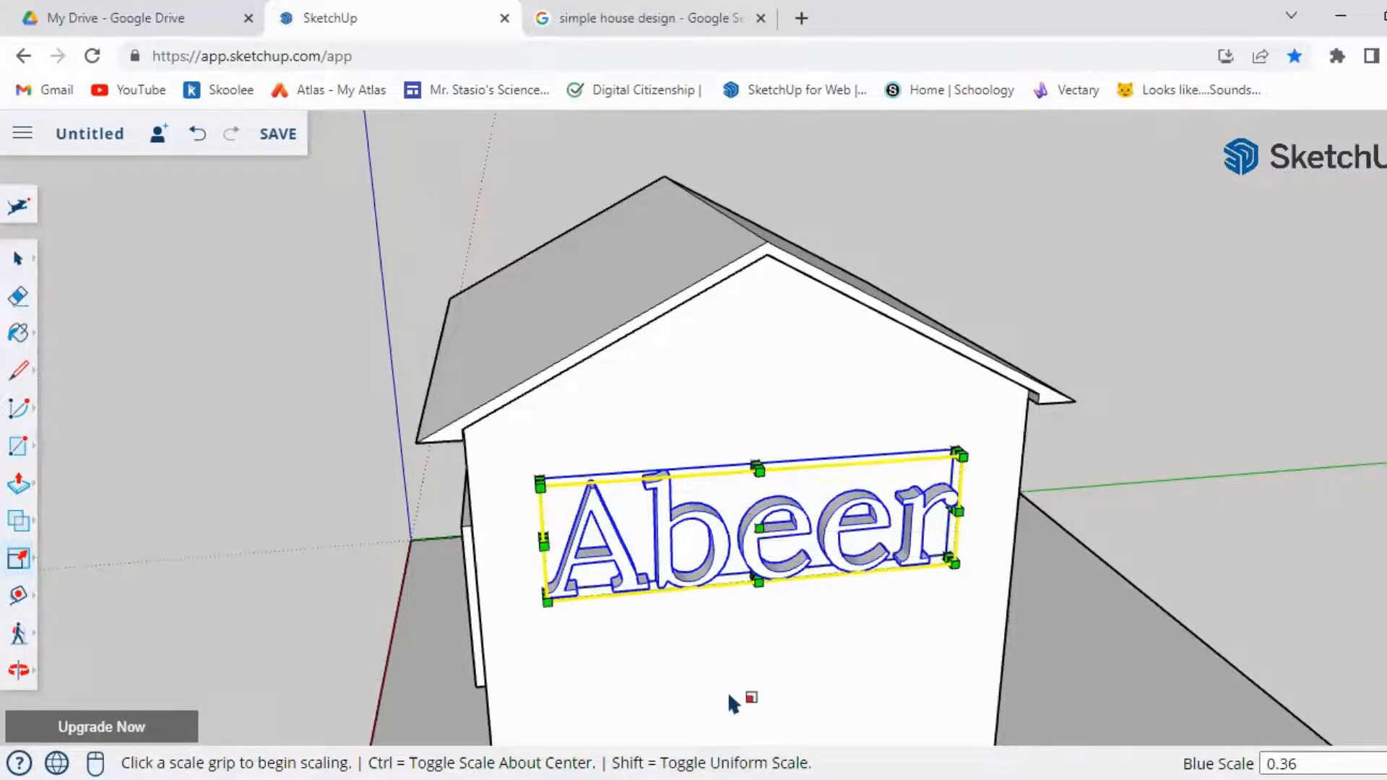
middle_click_drag(742, 700, 849, 498)
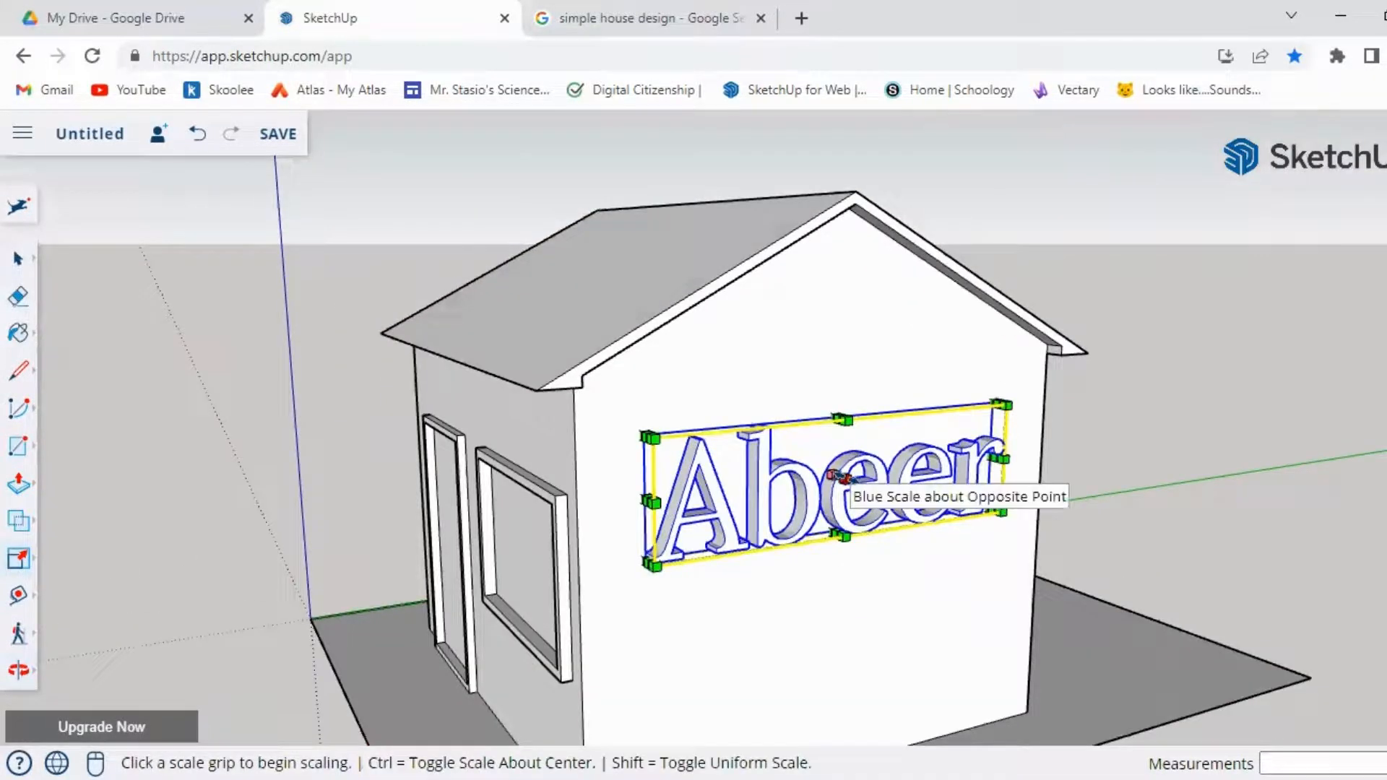
left_click(838, 477)
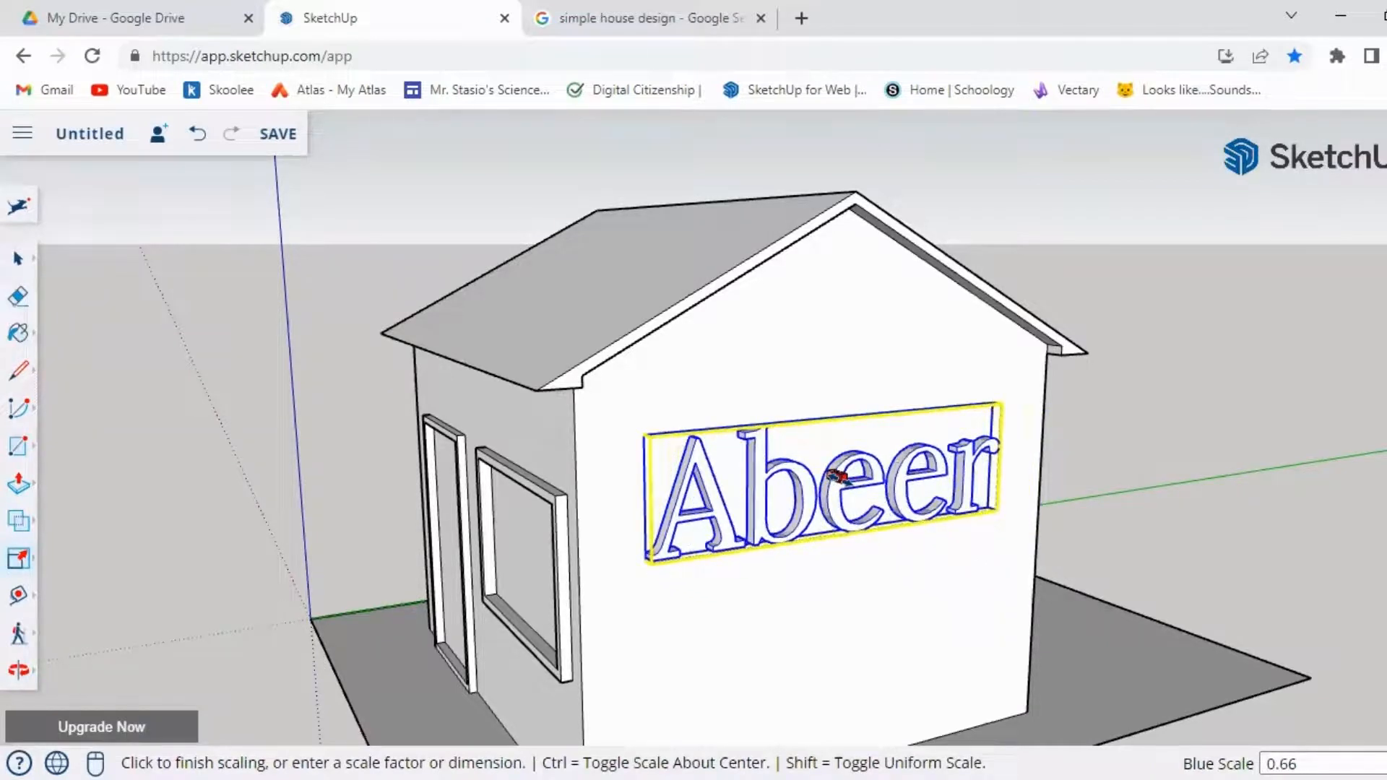
key("Escape")
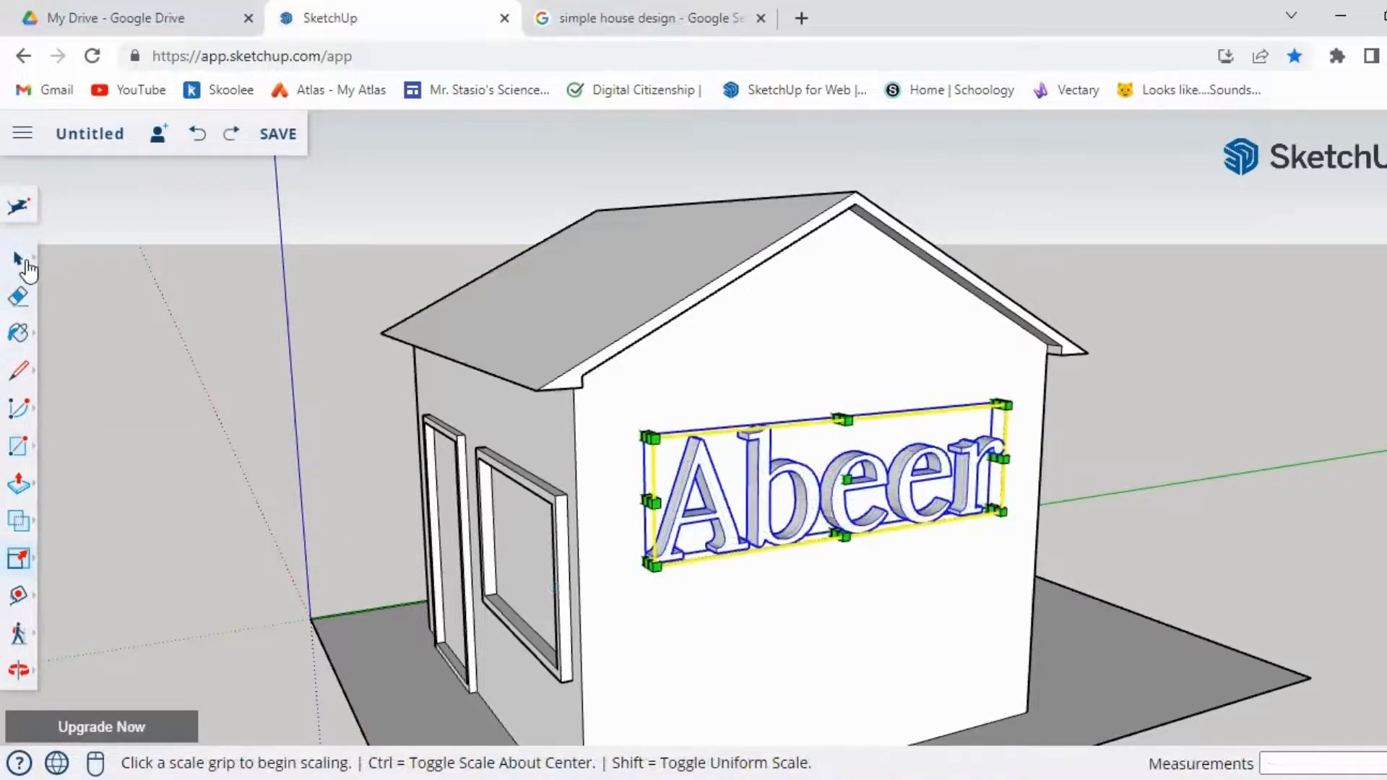
left_click(20, 260)
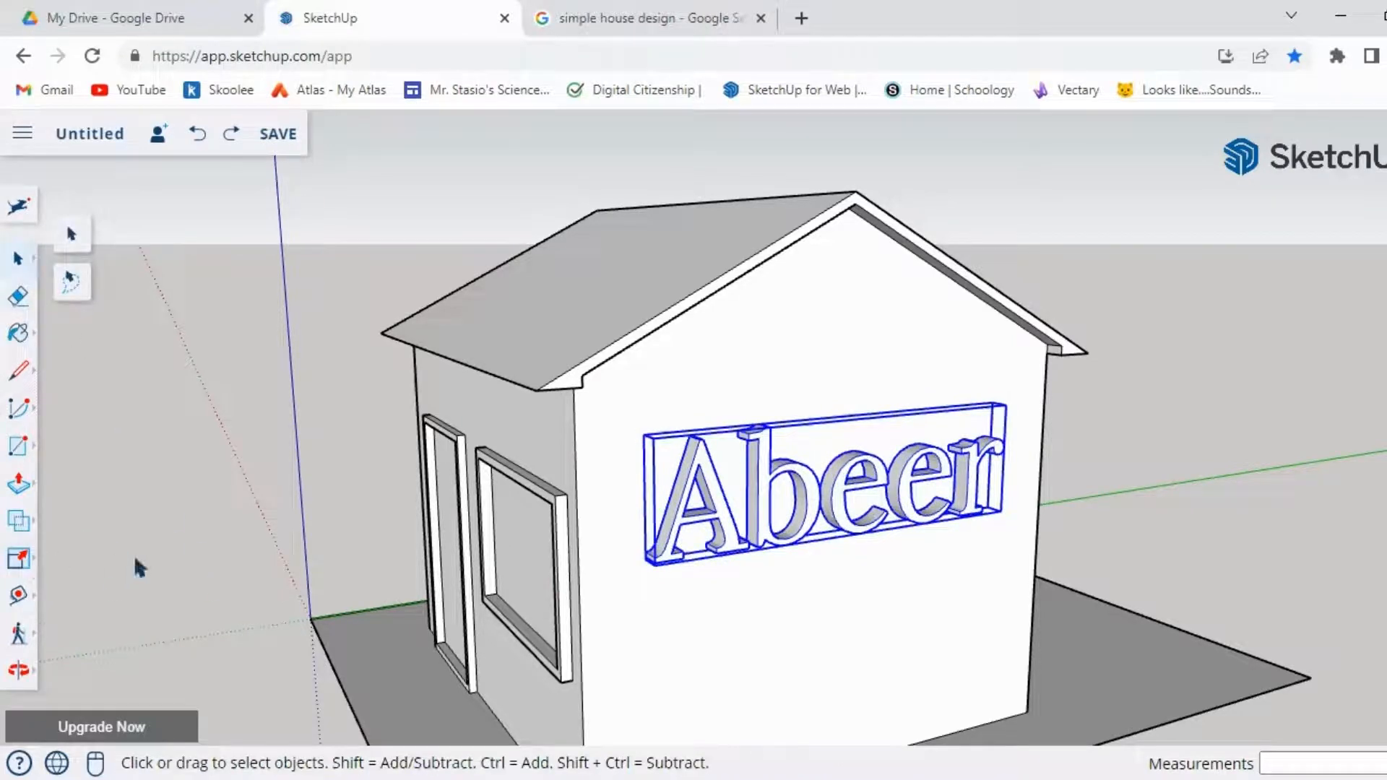
- Move the enlarged 3D name text slightly to adjust its position on the side wall
middle_click_drag(303, 583, 40, 572)
left_click(20, 559)
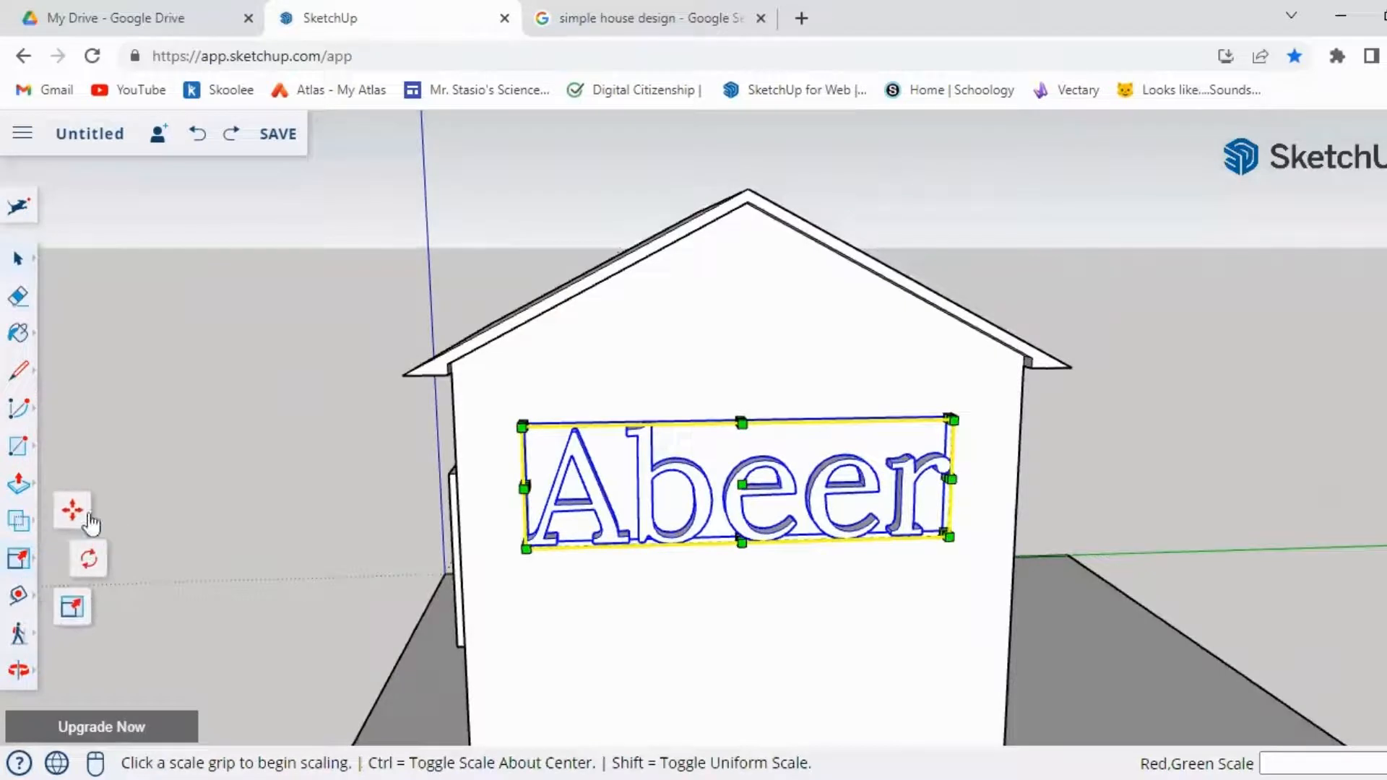
left_click(70, 513)
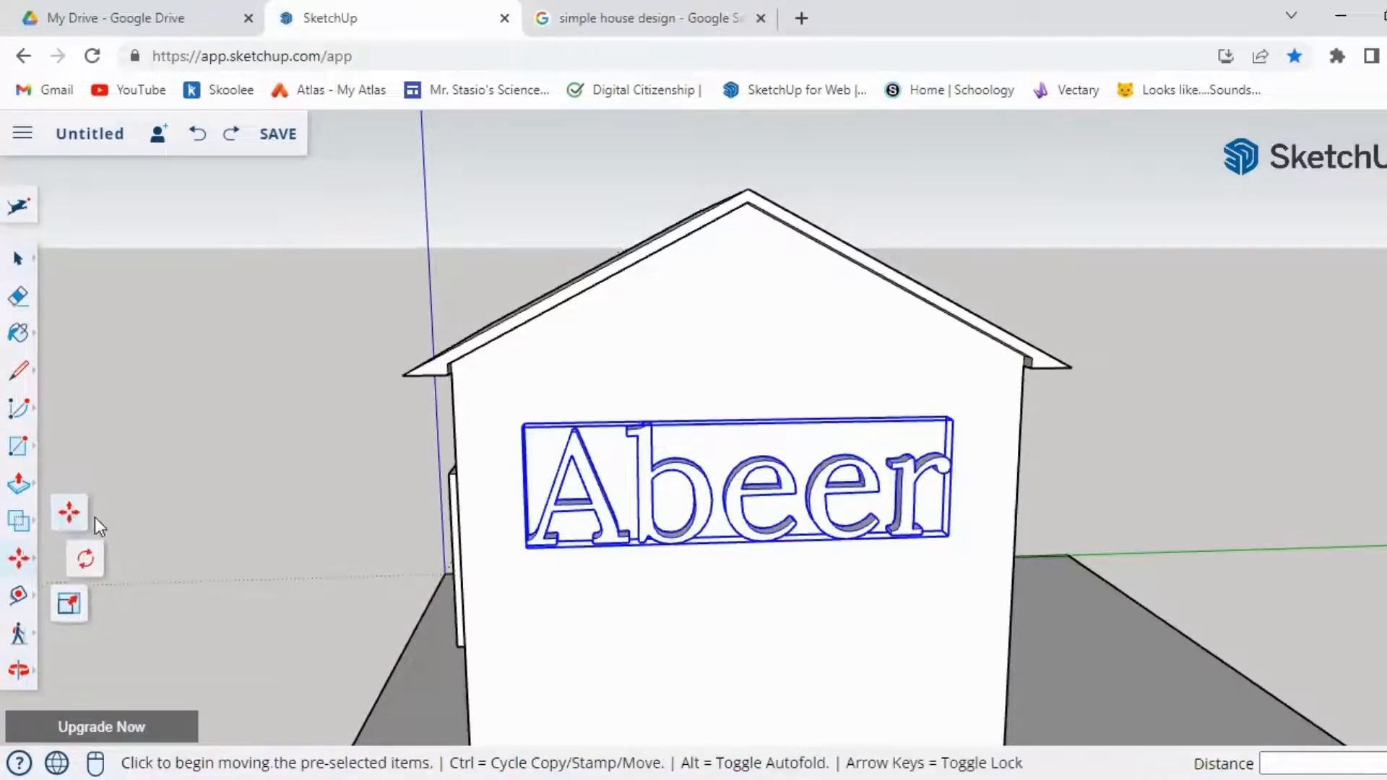
left_click(652, 525)
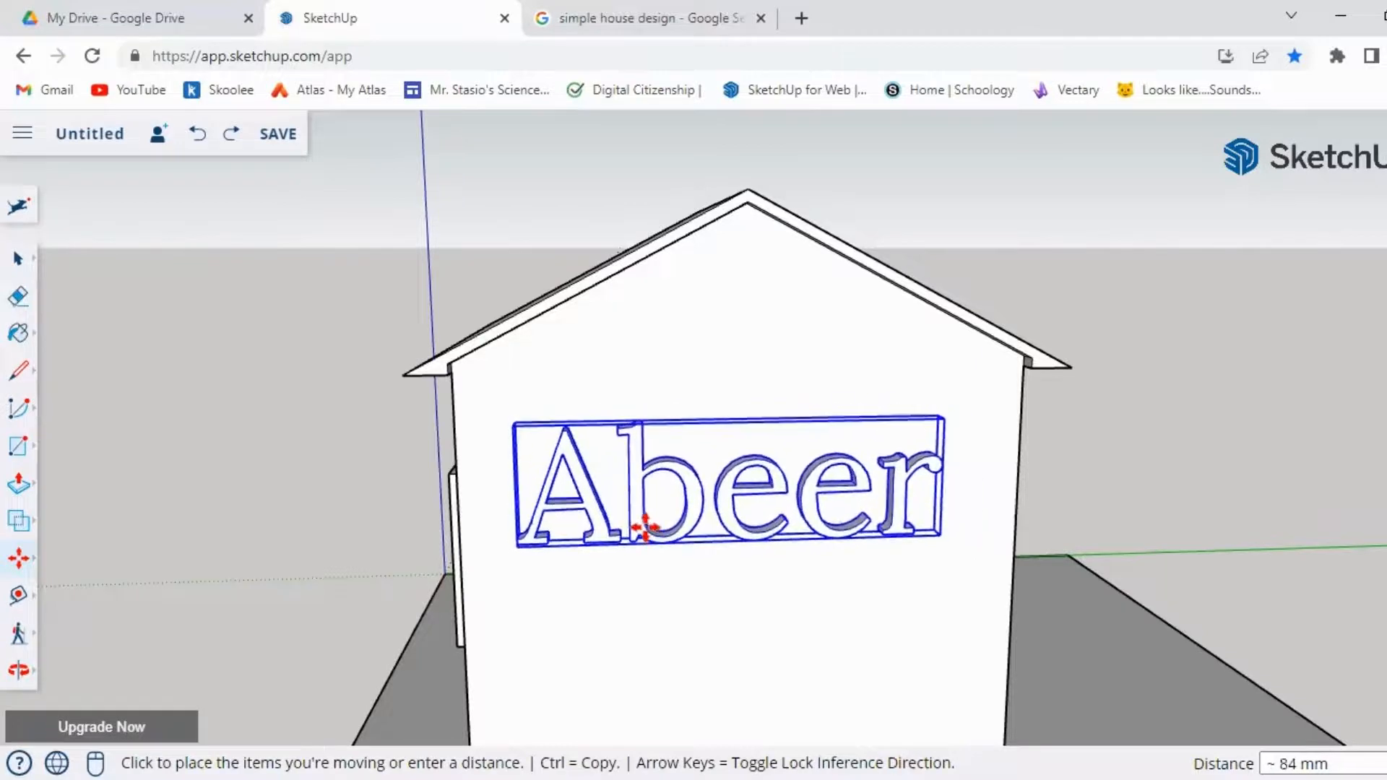
left_click(653, 531)
- Paint the front roof slope with the red-brown clay tile material from the Roofing collection
middle_click_drag(653, 531, 42, 340)
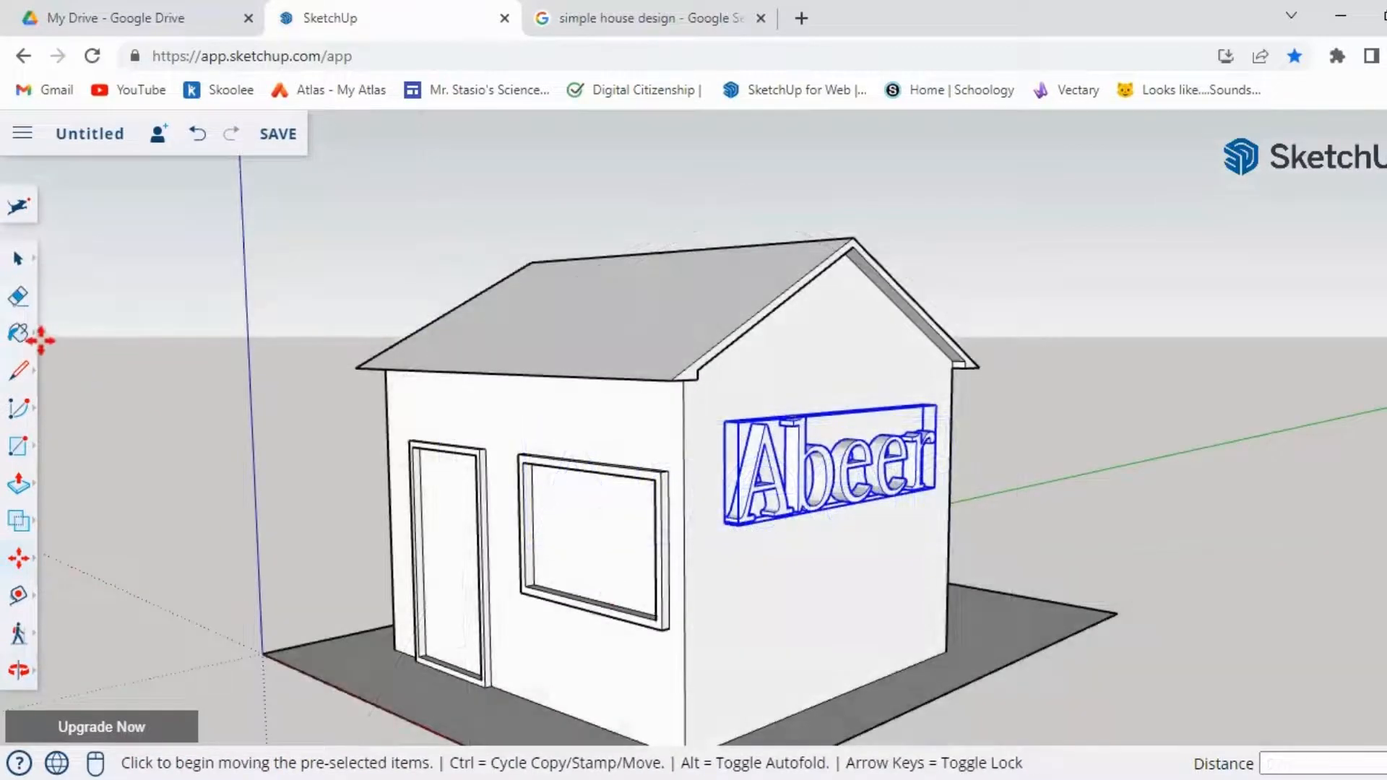
left_click(21, 335)
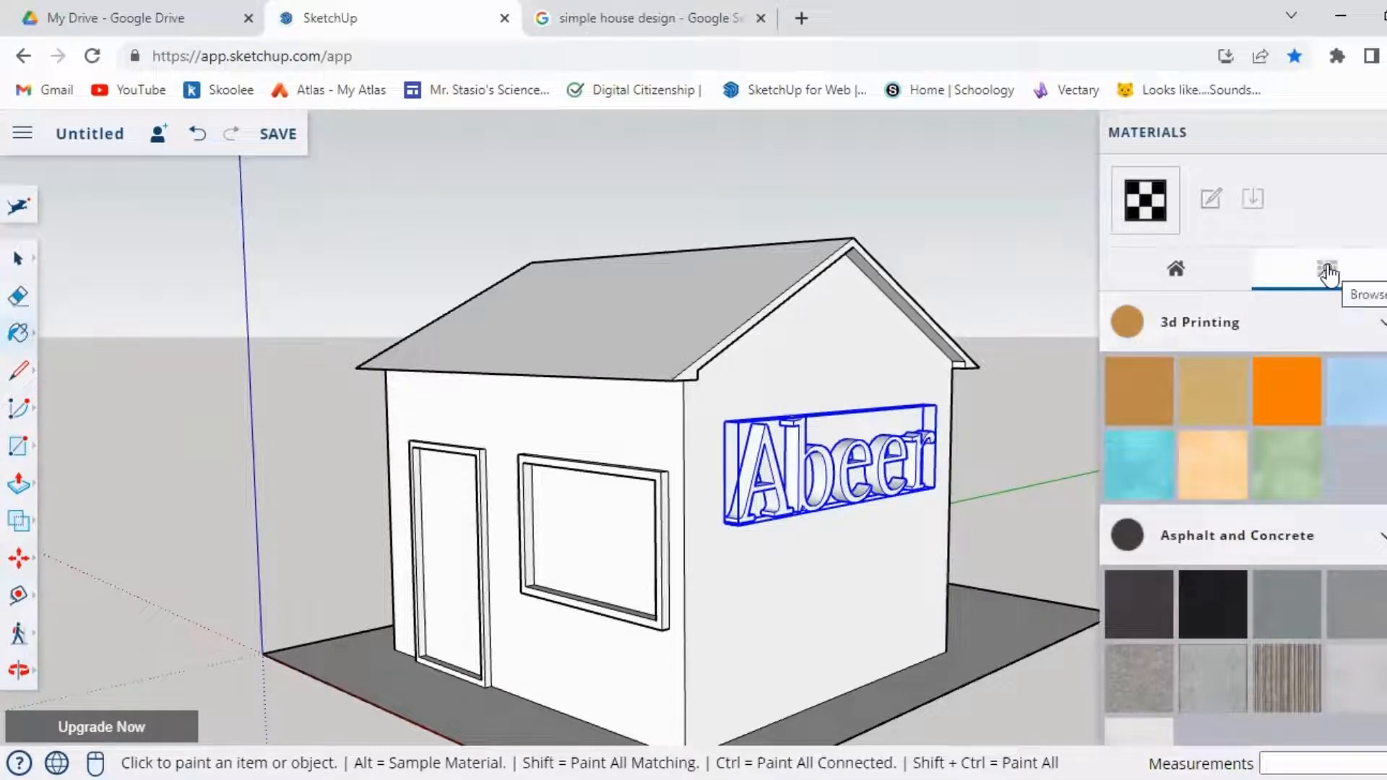
scroll(955, 559, "down", 2)
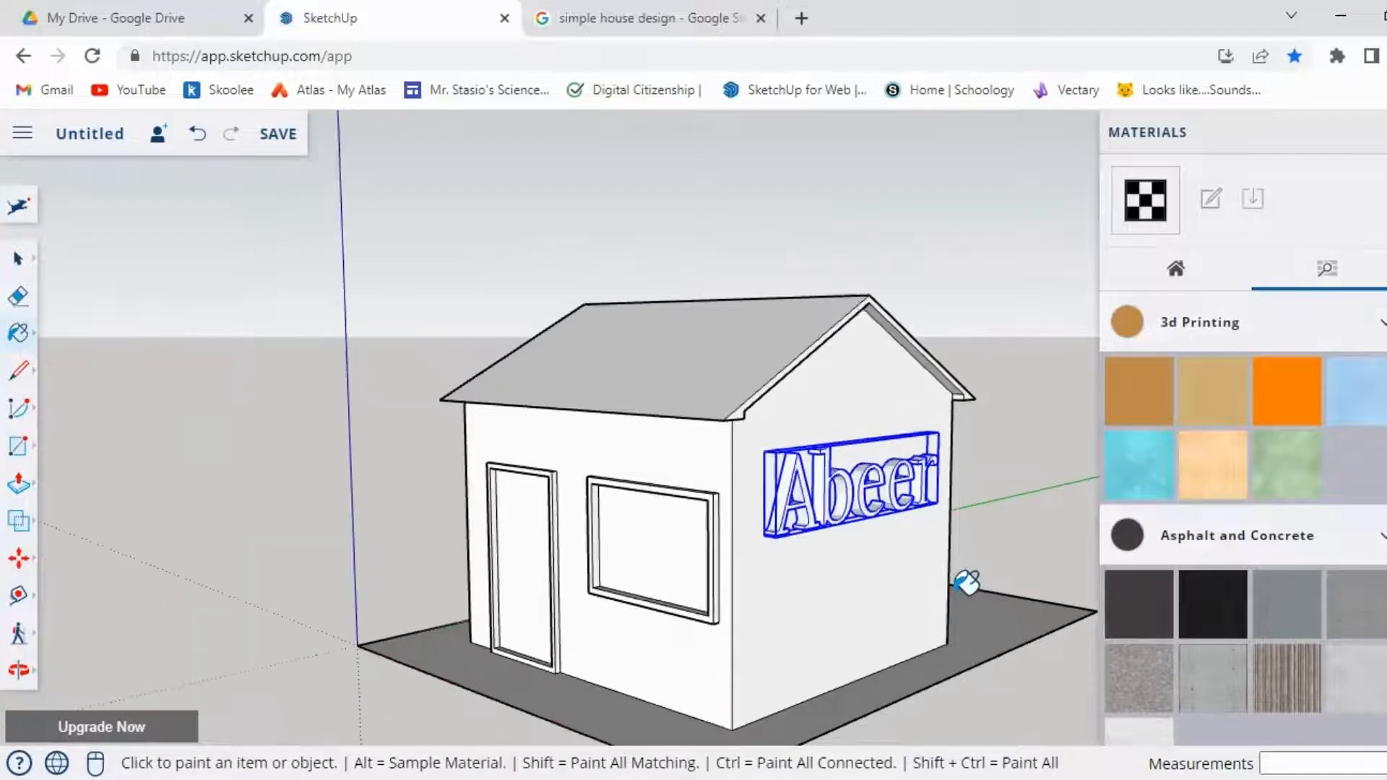
scroll(1223, 582, "down", 6)
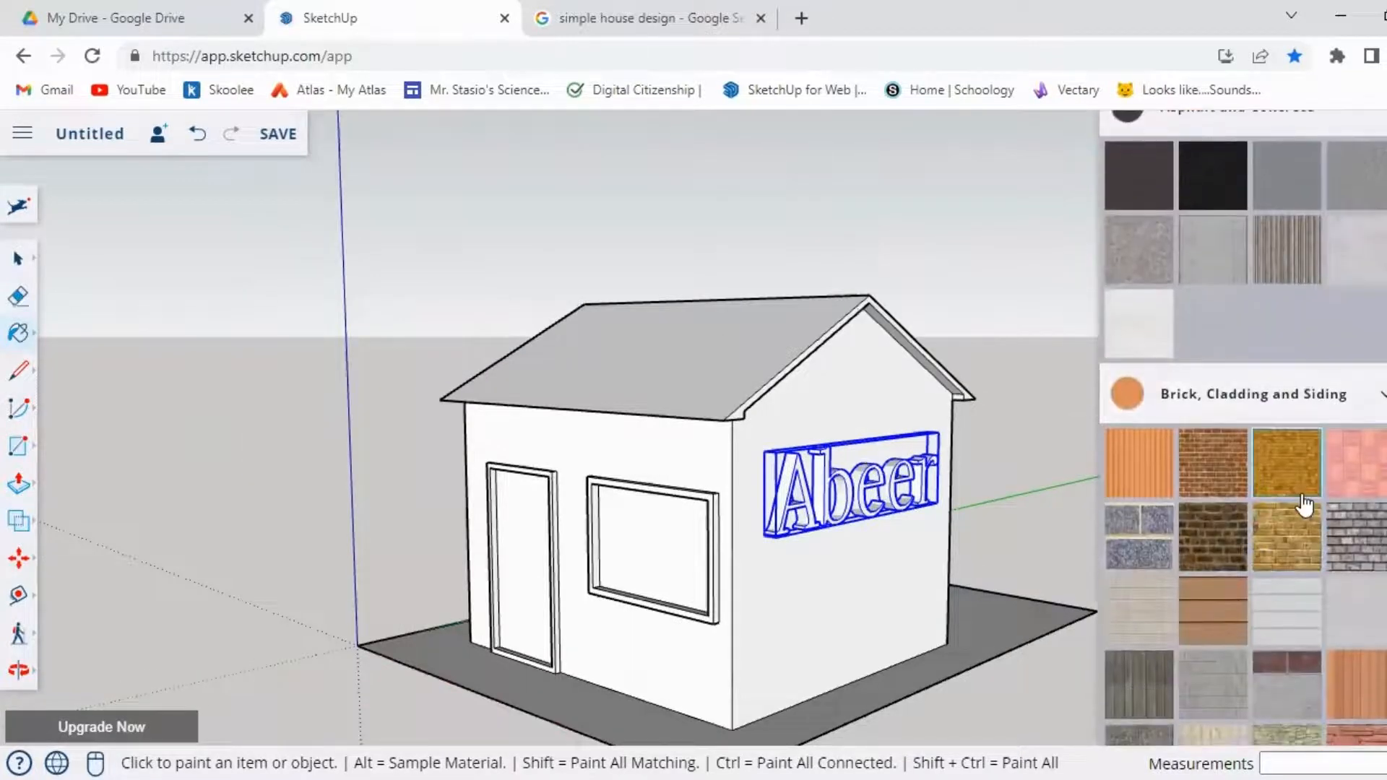
scroll(1269, 566, "down", 5)
scroll(1264, 578, "down", 4)
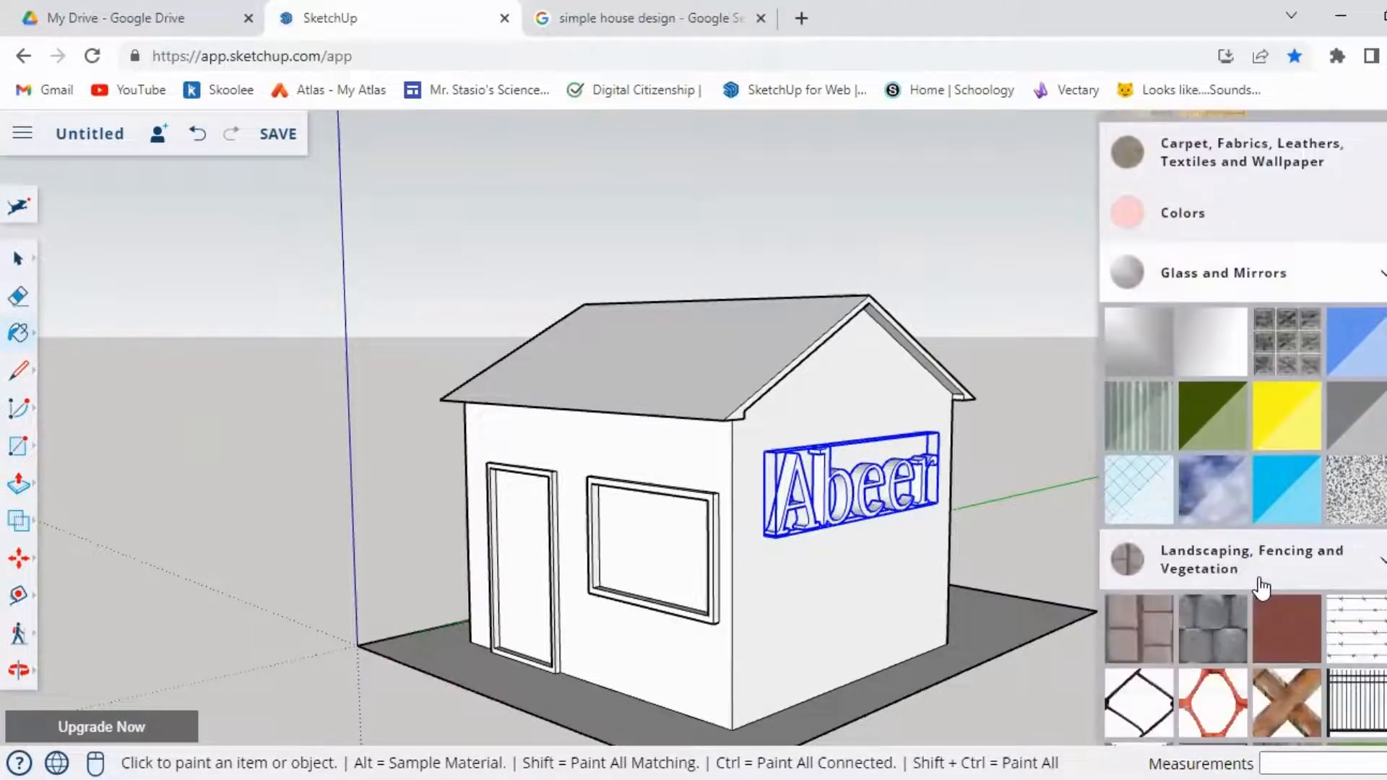
scroll(1221, 621, "down", 4)
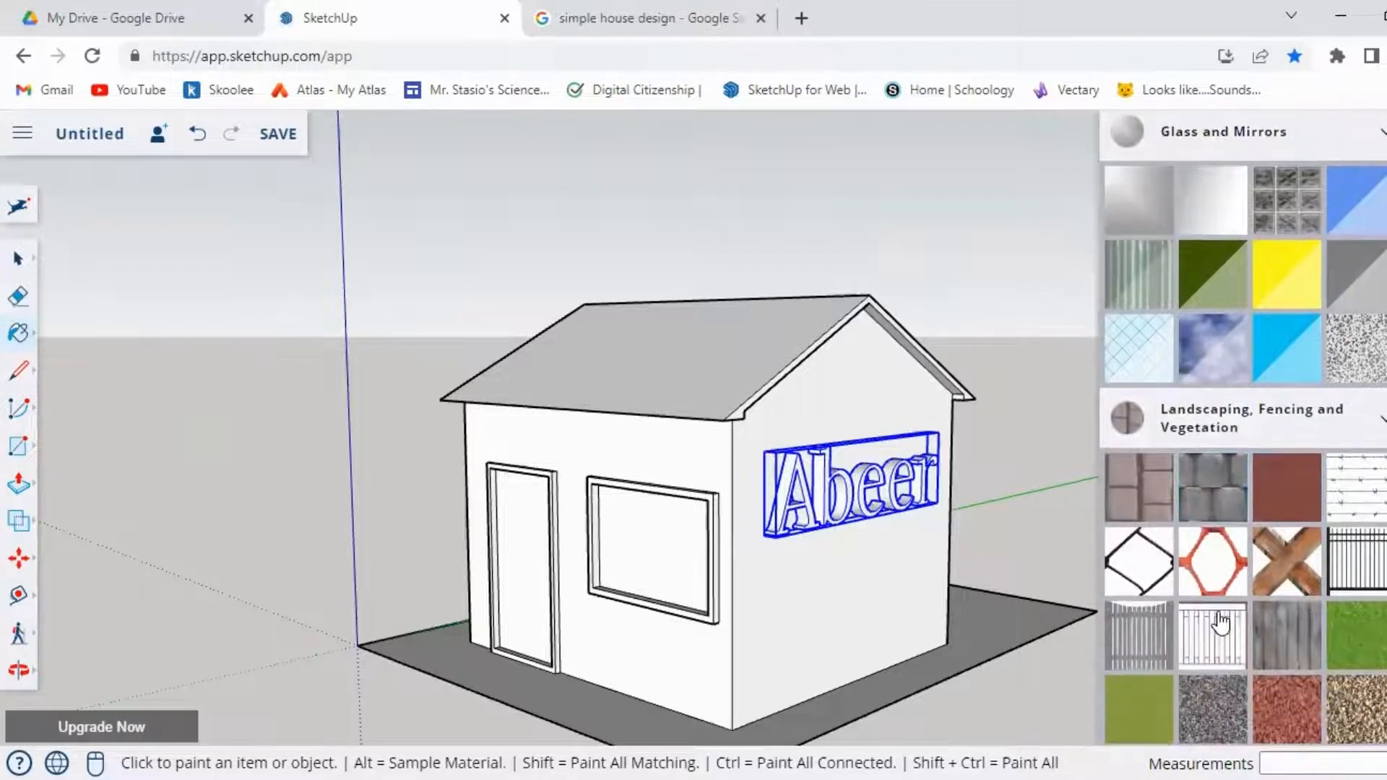
scroll(1225, 614, "up", 4)
left_click(1223, 565)
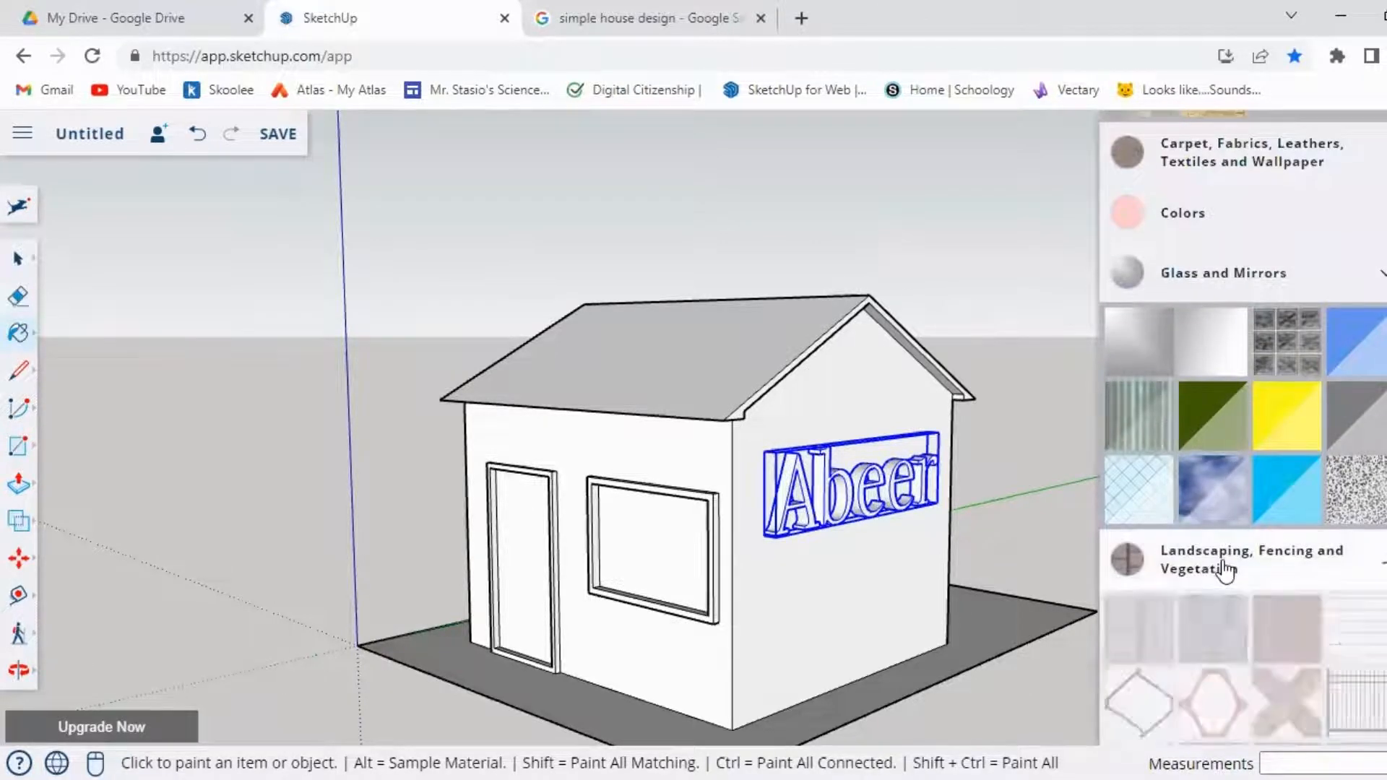
scroll(1206, 578, "down", 2)
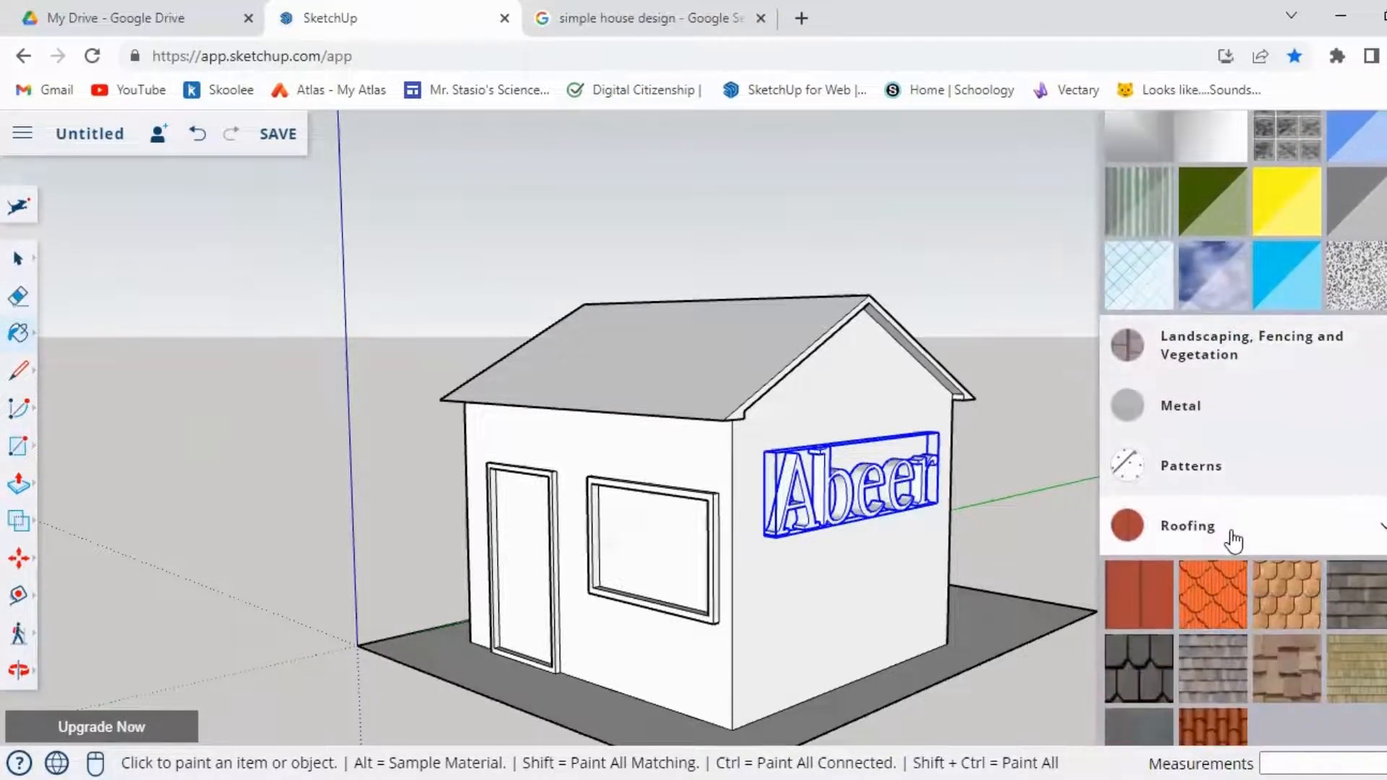
scroll(1235, 535, "down", 3)
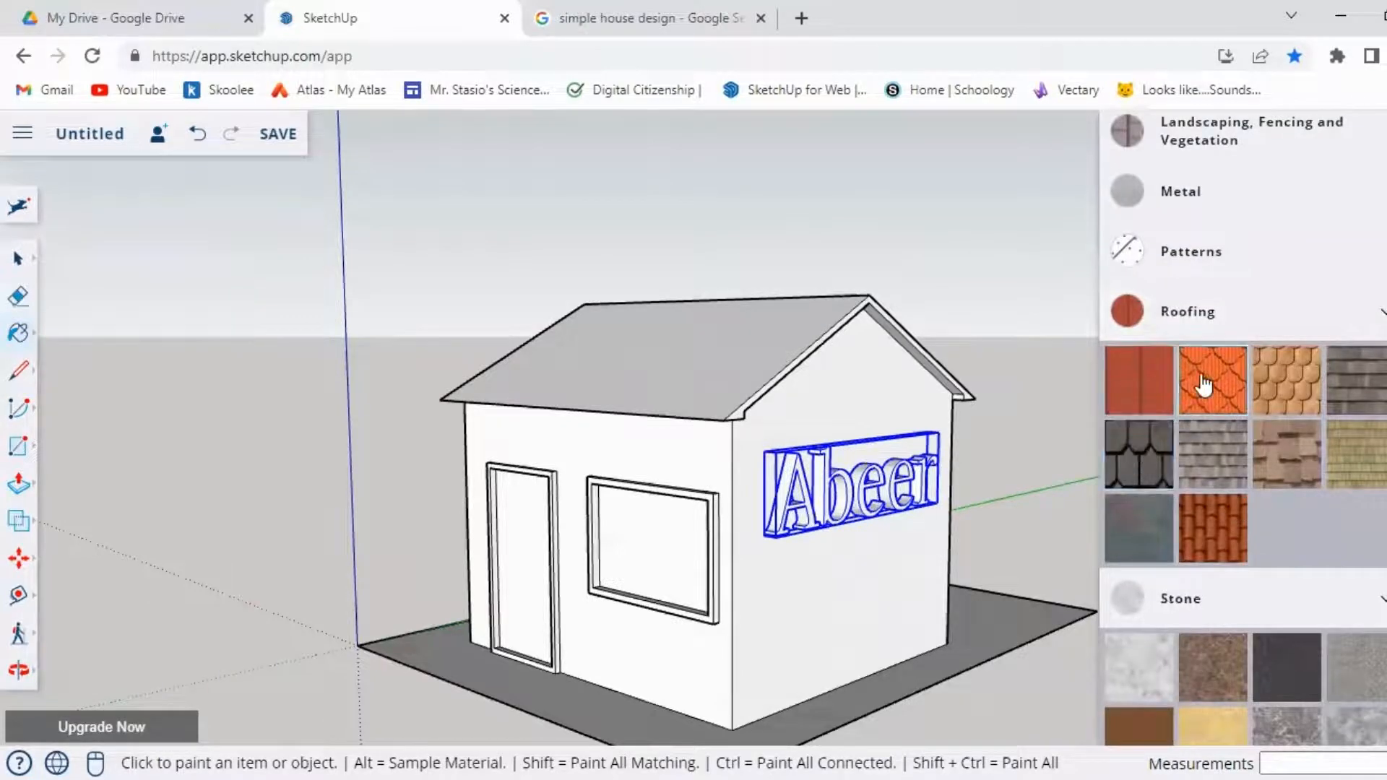
left_click(1205, 526)
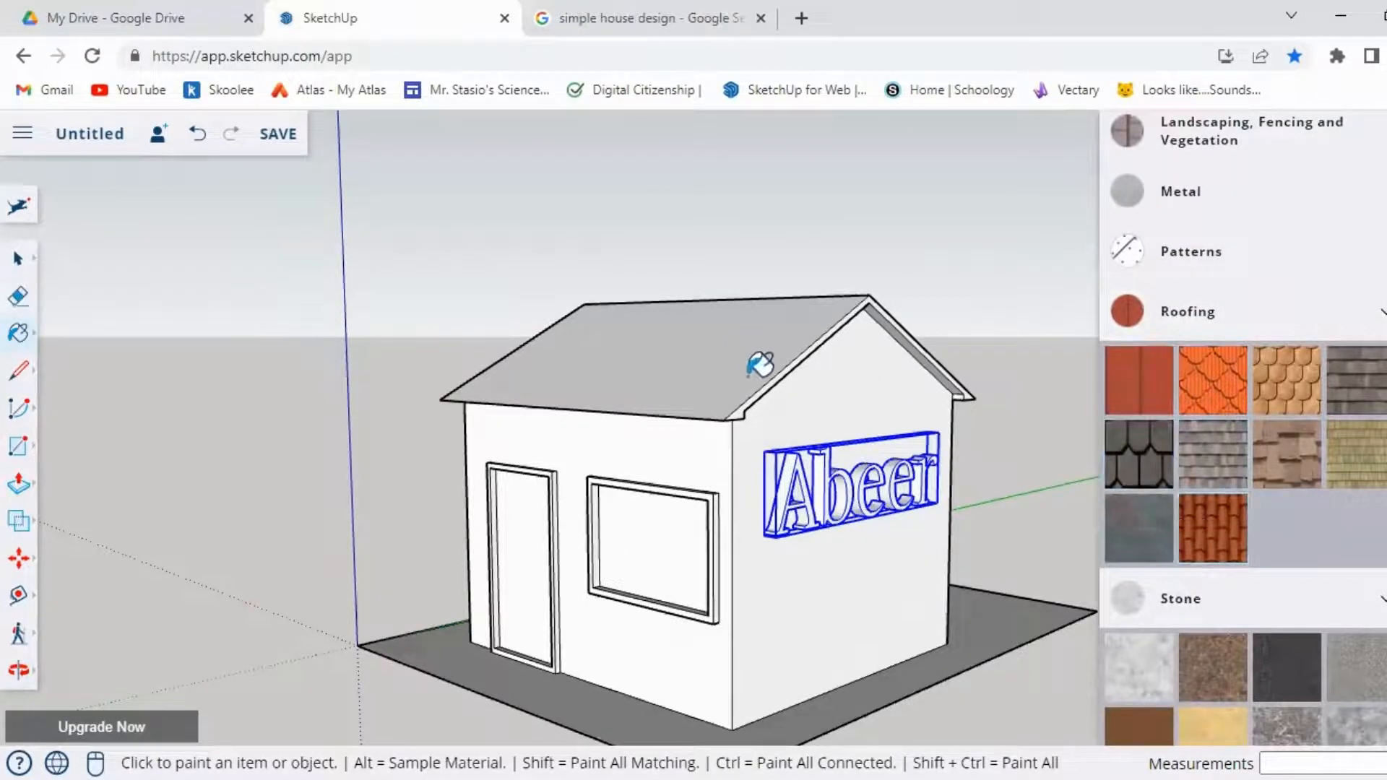
left_click(760, 363)
- Paint the roof's gable-end edges and the opposite slope with the same red-brown clay tile material
scroll(755, 365, "up", 4)
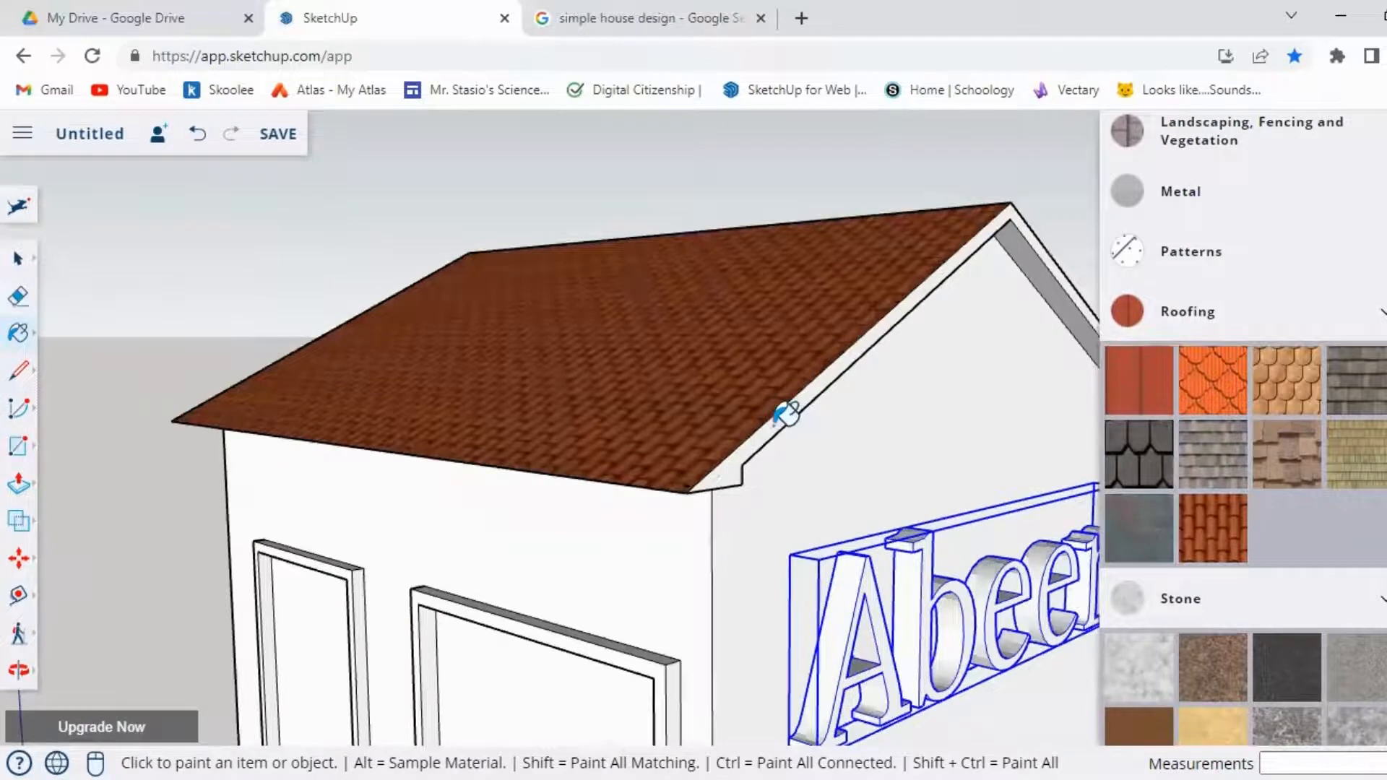
left_click(786, 413)
mouse_move(877, 431)
middle_mouse_down()
mouse_move(236, 501)
mouse_move(774, 331)
middle_mouse_up()
left_click(780, 336)
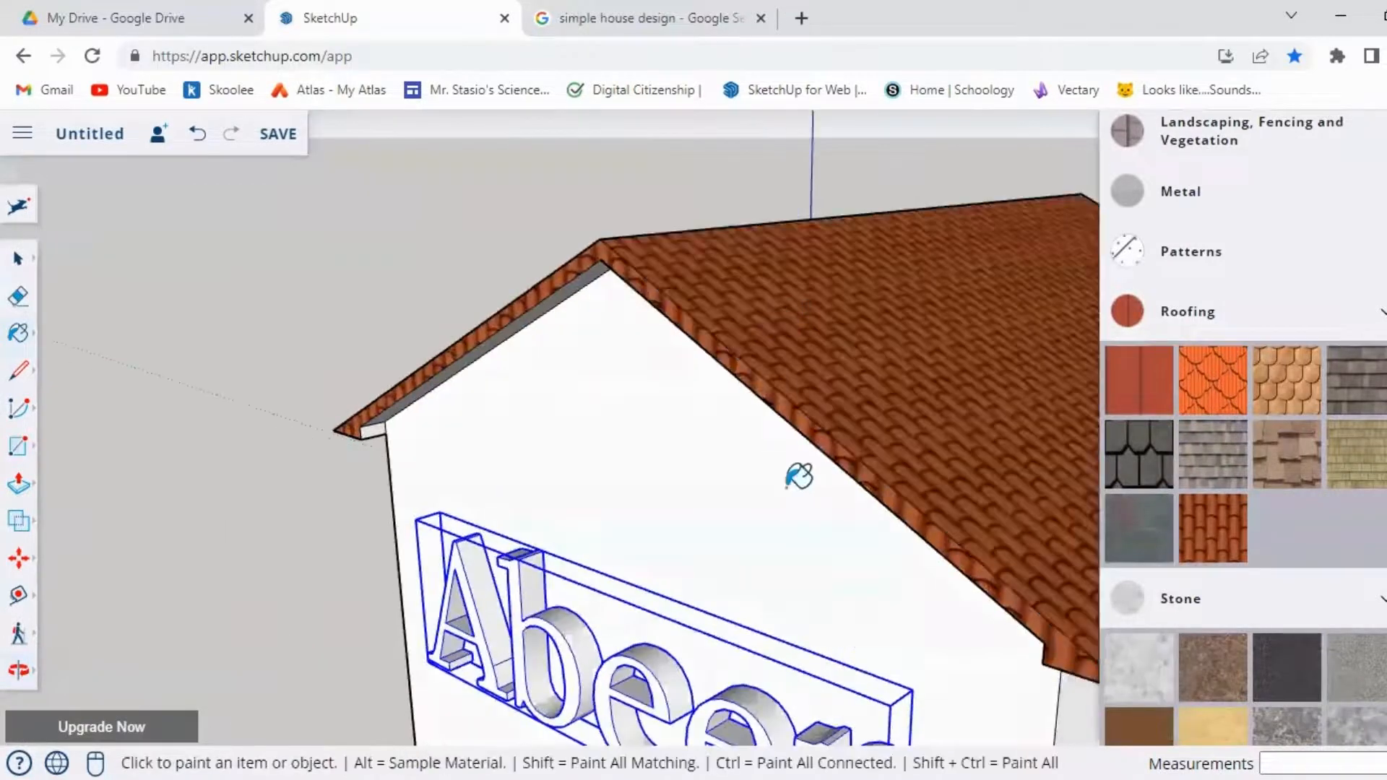
mouse_move(798, 477)
middle_mouse_down()
mouse_move(724, 325)
mouse_move(568, 179)
middle_mouse_up()
left_click(578, 182)
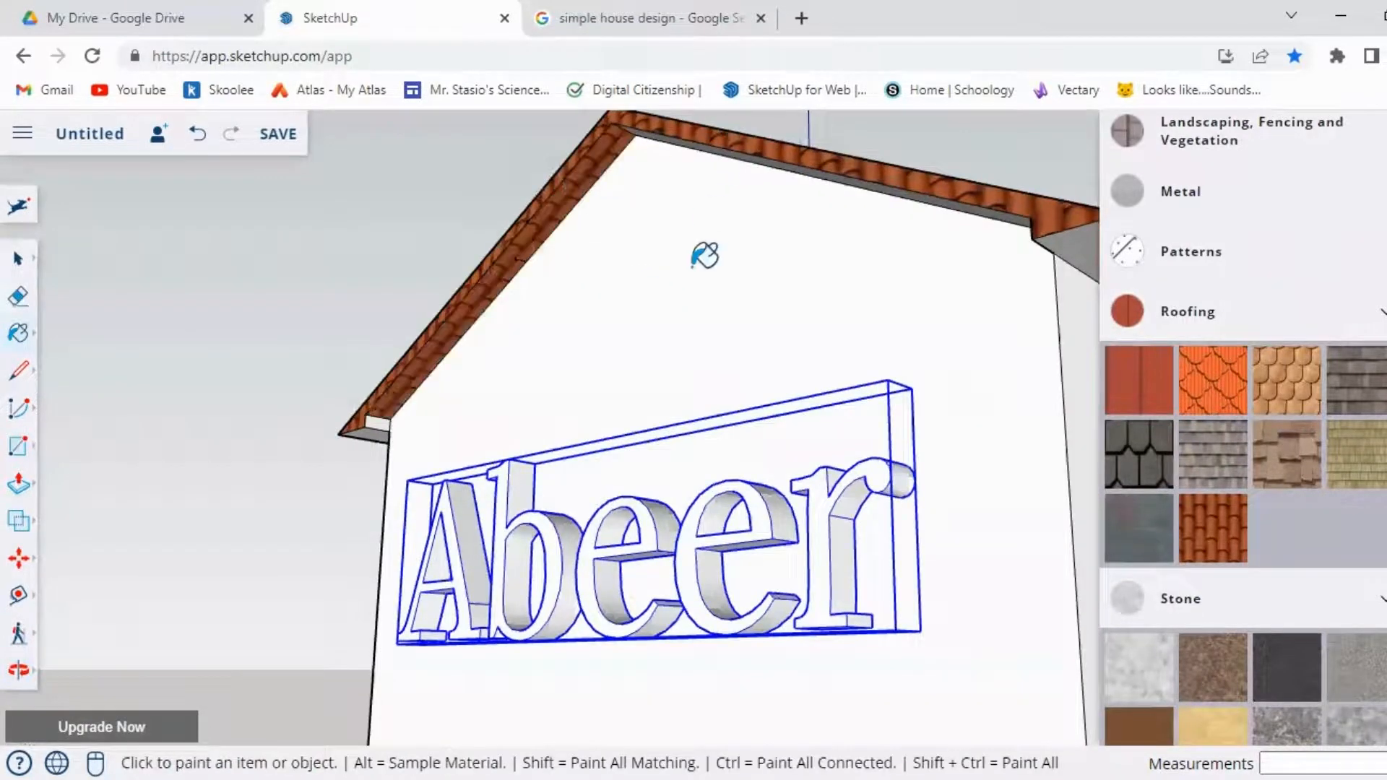
mouse_move(706, 257)
middle_mouse_down()
mouse_move(719, 195)
mouse_move(966, 97)
middle_mouse_up()
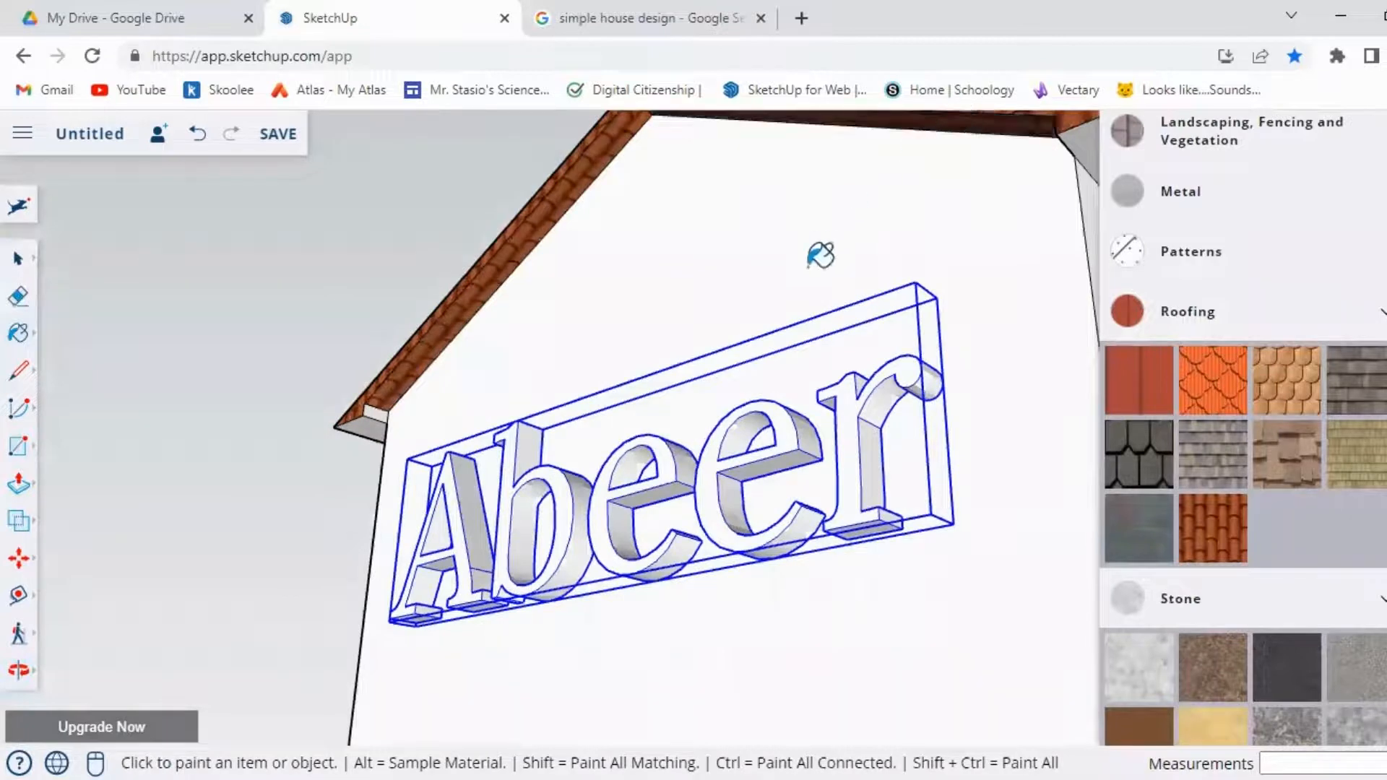
mouse_move(820, 253)
middle_mouse_down()
mouse_move(644, 456)
mouse_move(836, 552)
mouse_move(365, 560)
mouse_move(434, 549)
middle_mouse_up()
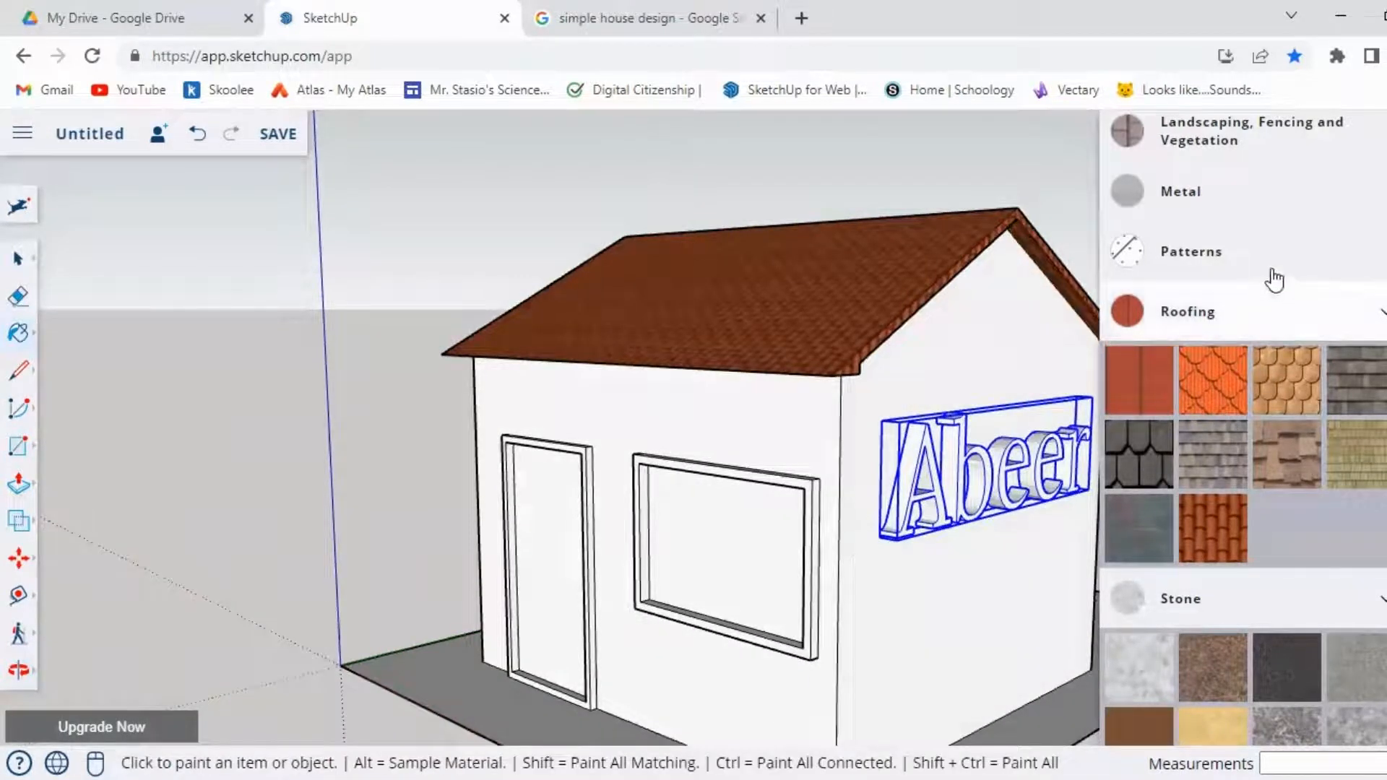
- Paint the window pane with the Blinds Roman Hobbled Blue material from the Window Coverings collection
left_click(1247, 310)
scroll(1261, 383, "down", 2)
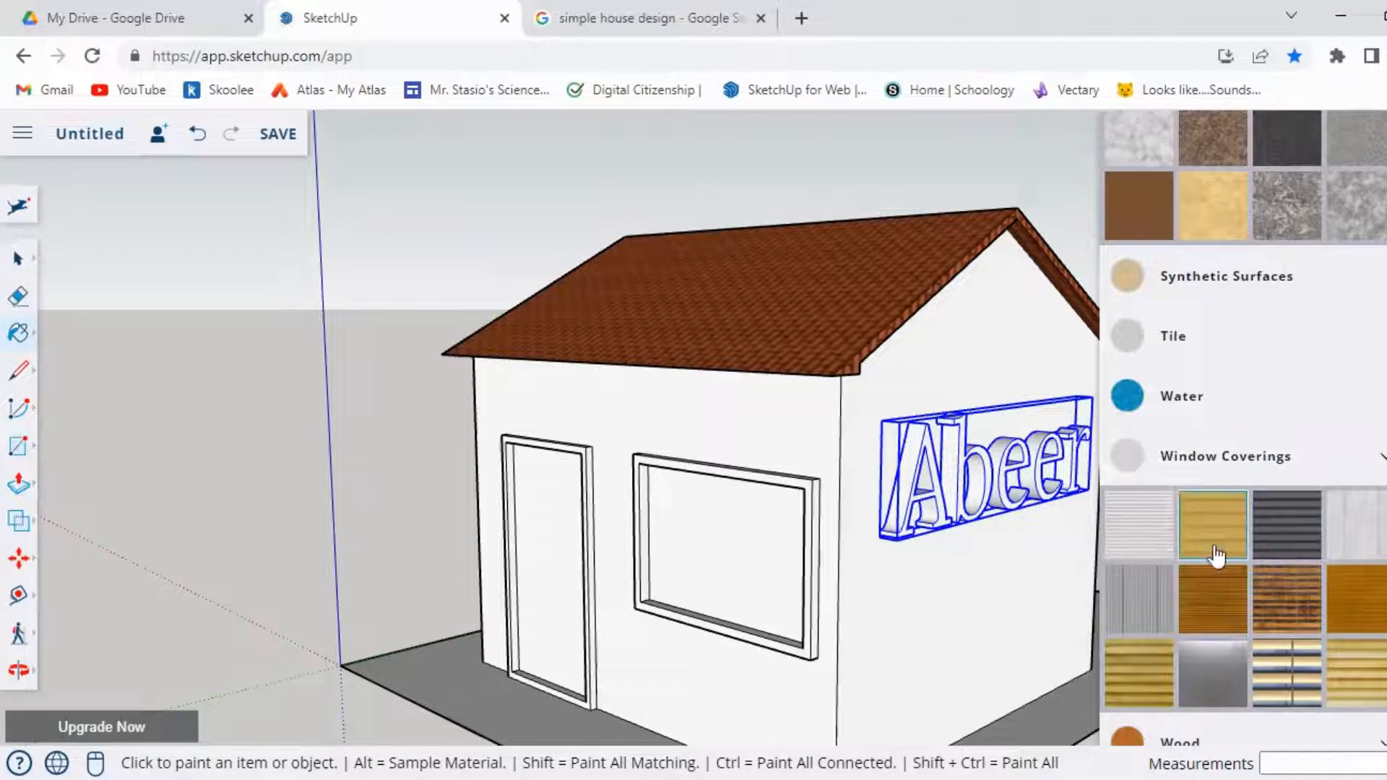
left_click(1311, 532)
left_click(715, 556)
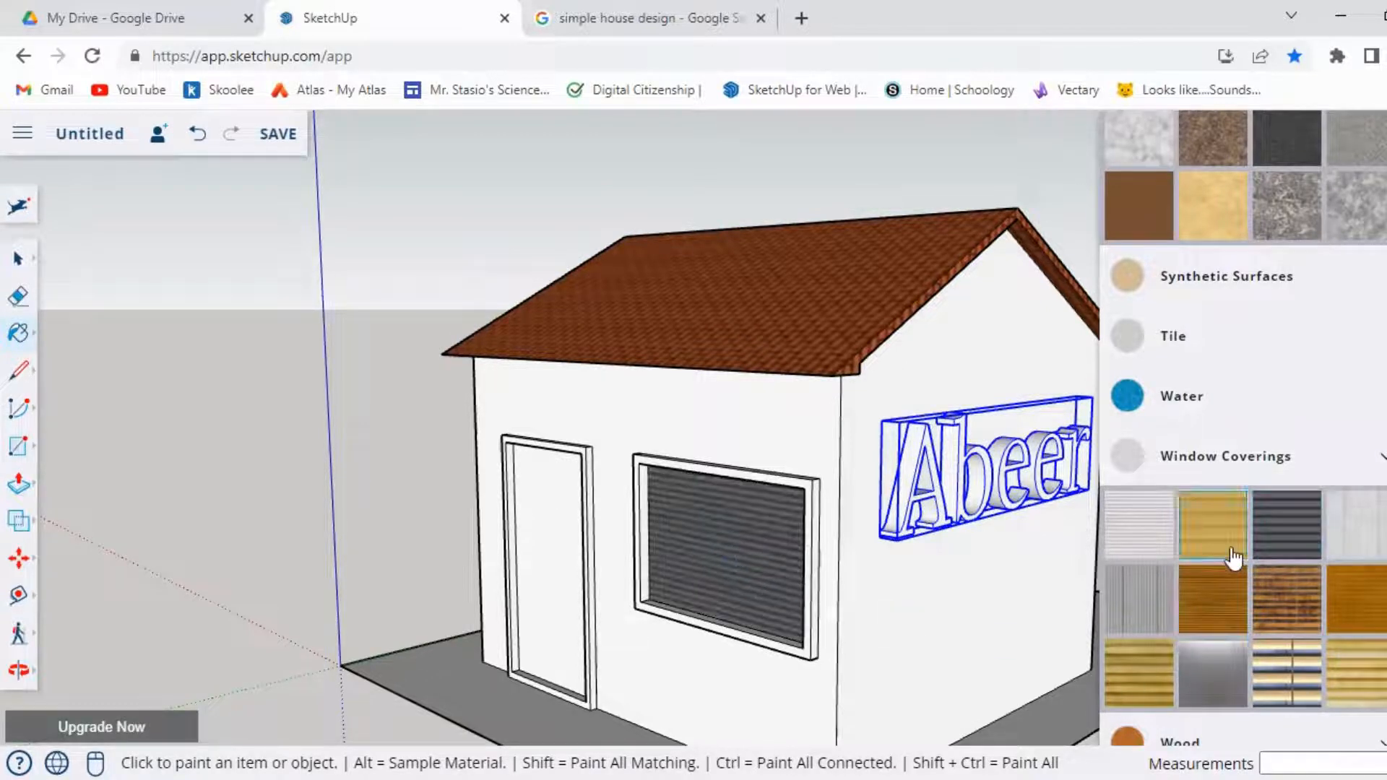
- Paint the side wall and the front wall with a light grey concrete material from the Asphalt and Concrete collection
scroll(1242, 683, "down", 3)
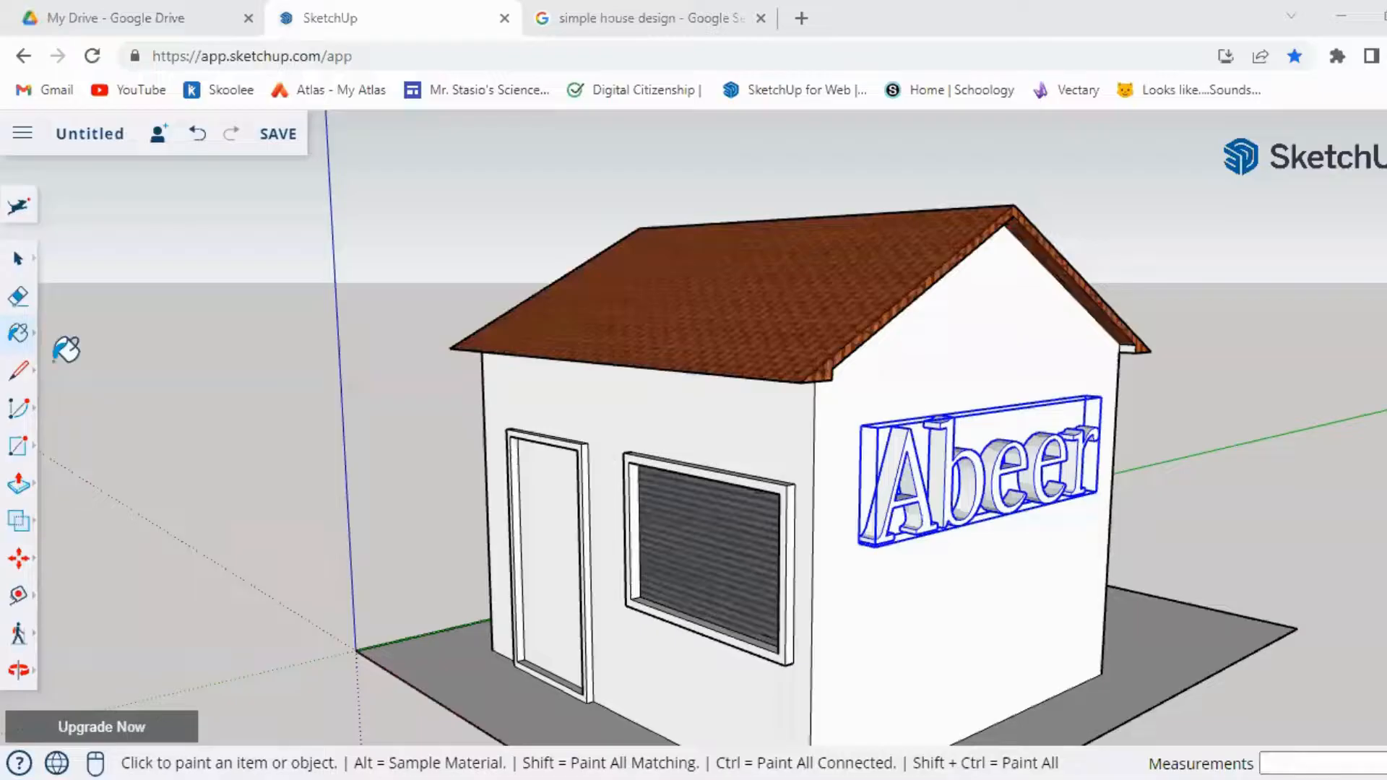
left_click(18, 334)
left_click(71, 307)
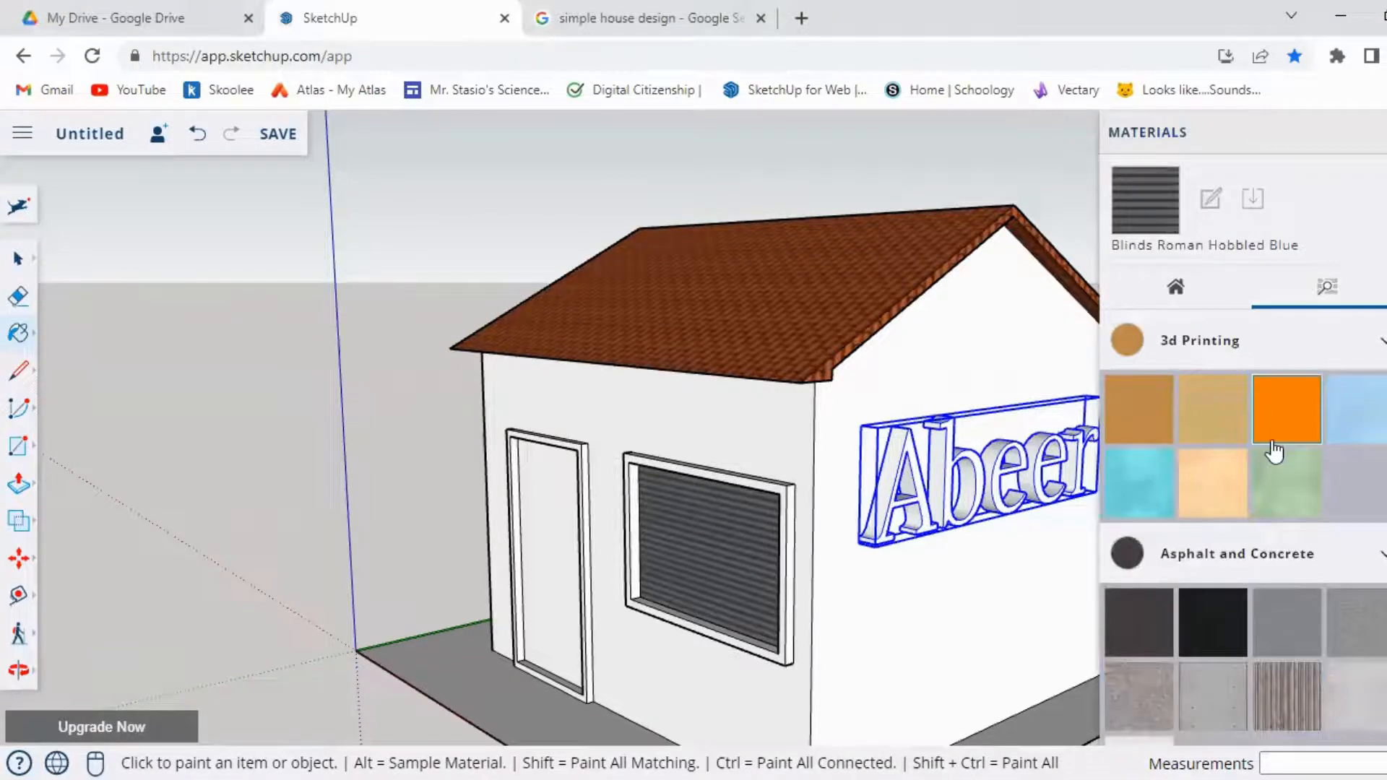
scroll(1272, 491, "down", 3)
left_click(1275, 483)
scroll(1275, 482, "down", 2)
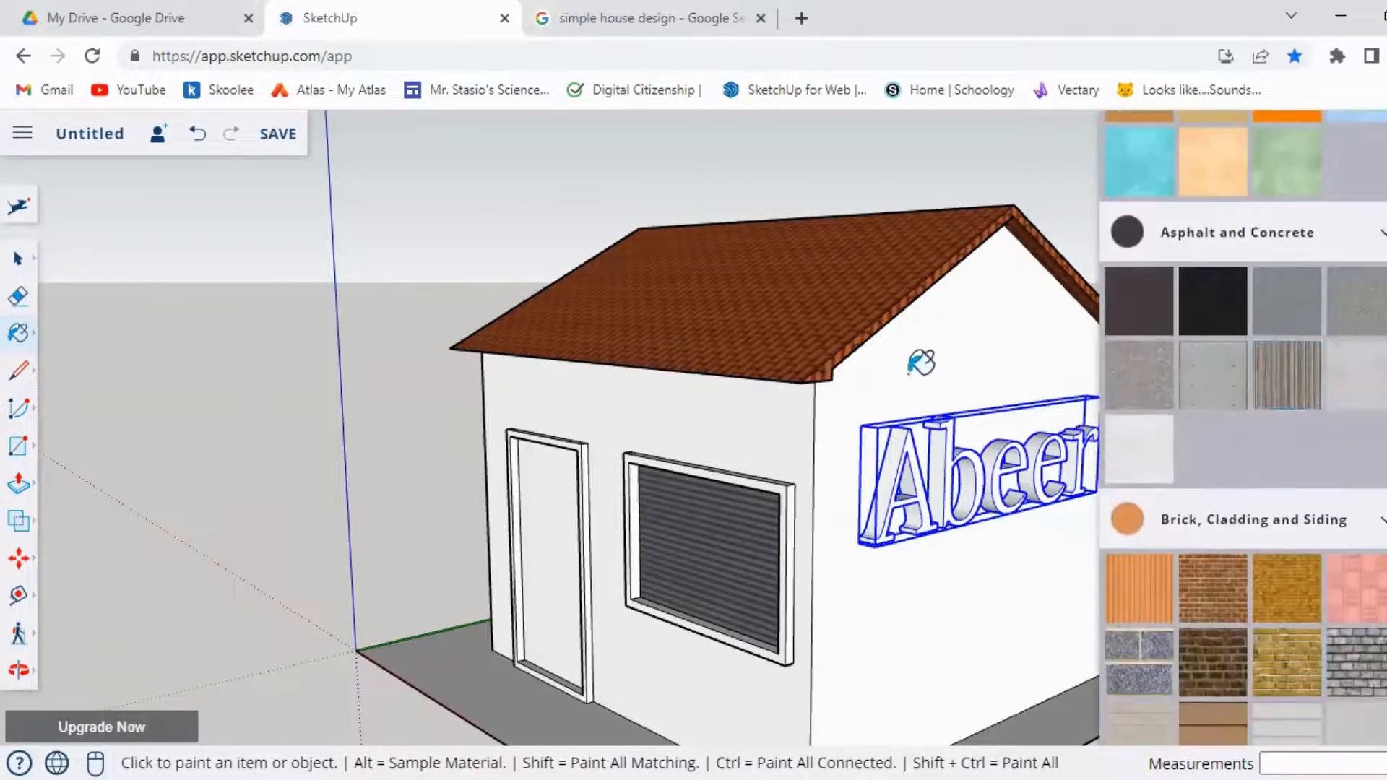
left_click(1031, 352)
left_click(1031, 352)
left_click(755, 413)
- Paint the door panel and all visible faces of its frame with a brown material from the Wood collection
scroll(1241, 569, "down", 12)
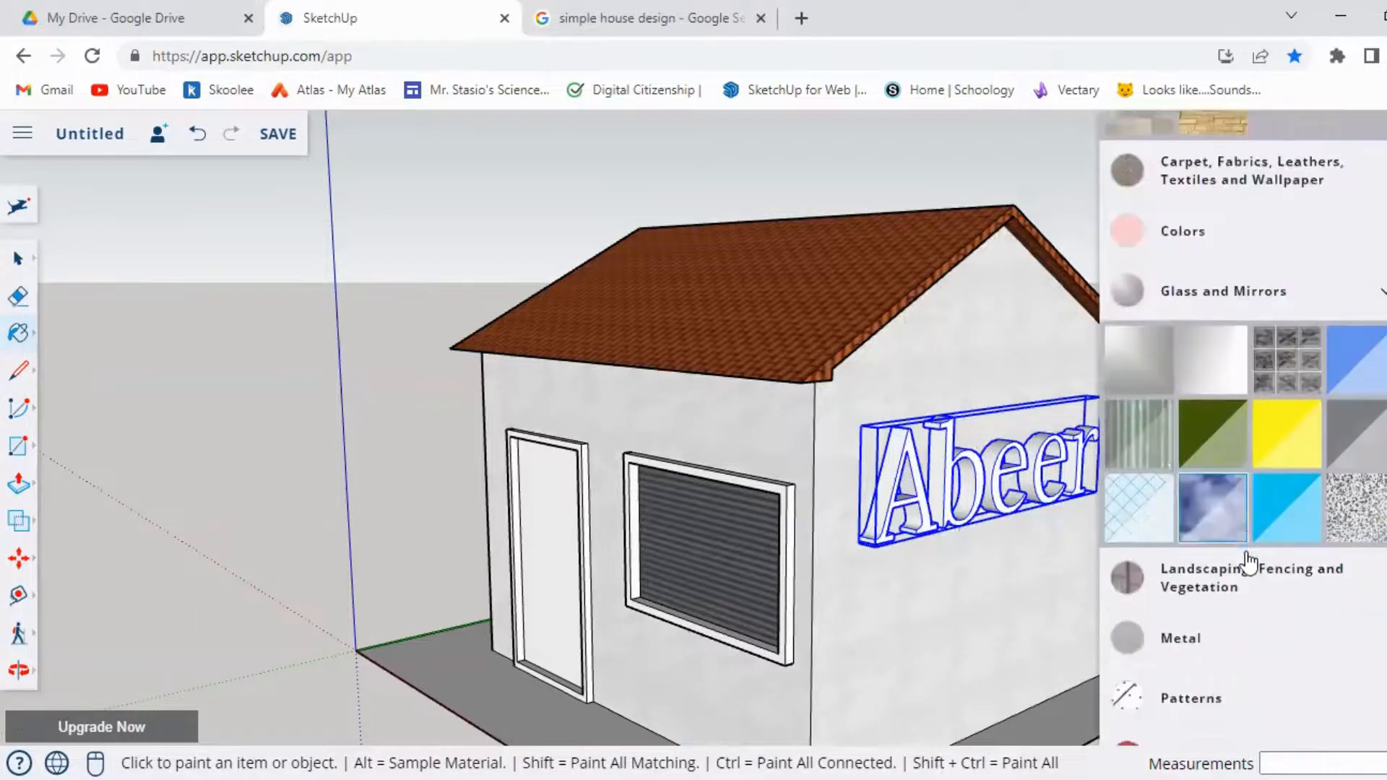
scroll(1208, 633, "down", 10)
left_click(1217, 644)
scroll(609, 443, "up", 5)
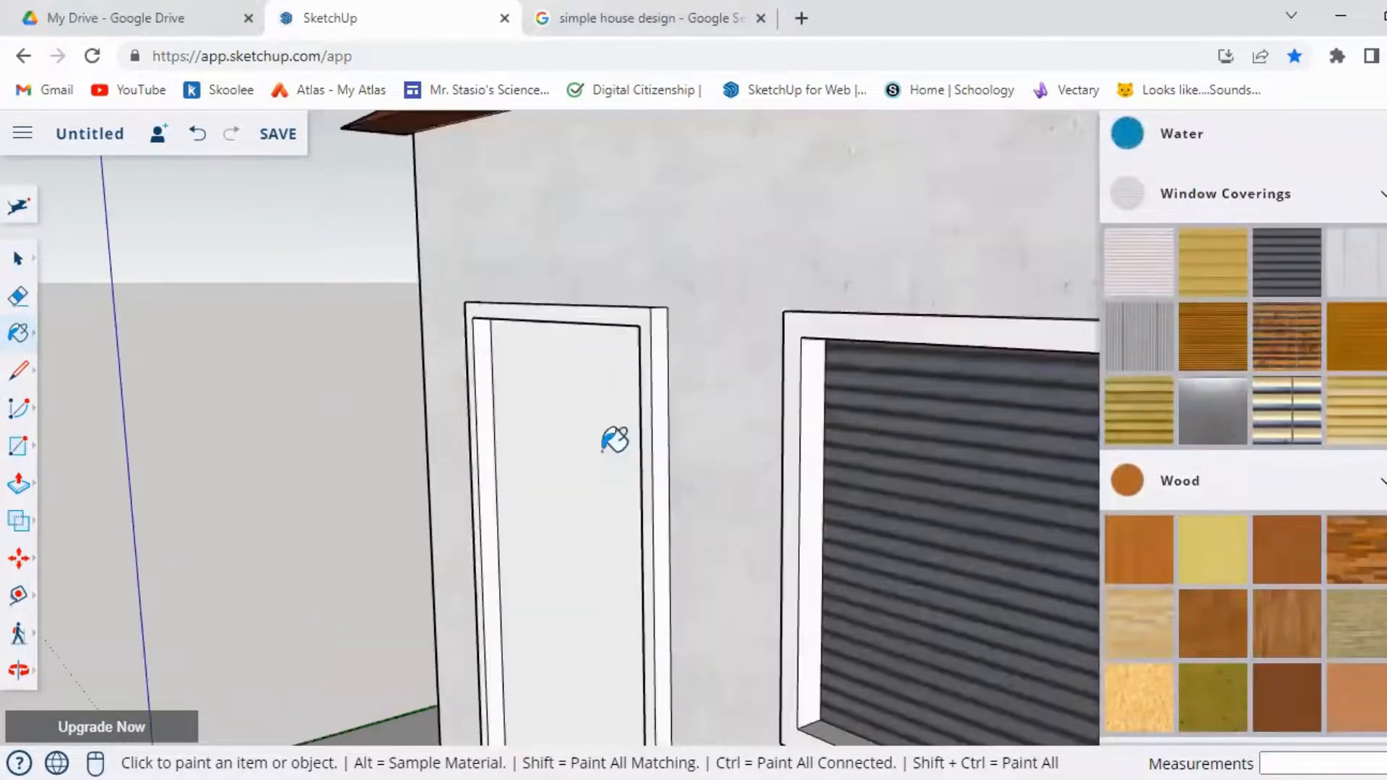
left_click(610, 443)
mouse_move(522, 406)
middle_mouse_down()
mouse_move(850, 222)
mouse_move(960, 361)
mouse_move(449, 467)
middle_mouse_up()
left_click(849, 221)
left_click(961, 361)
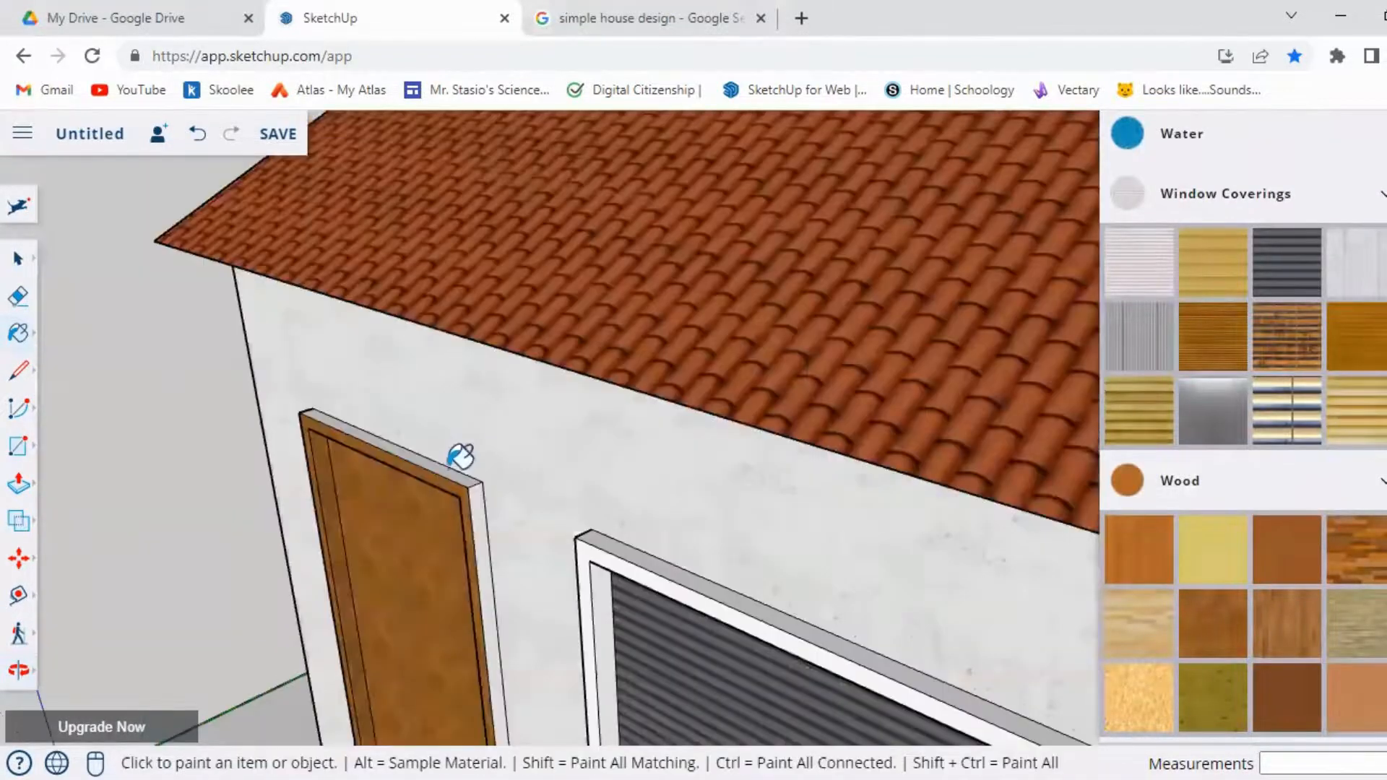
left_click(449, 469)
left_click(474, 518)
middle_click_drag(400, 515, 423, 705)
- Paint the window frame's faces with the olive-green material from the Wood collection, undoing any misplaced fill
left_click(1213, 698)
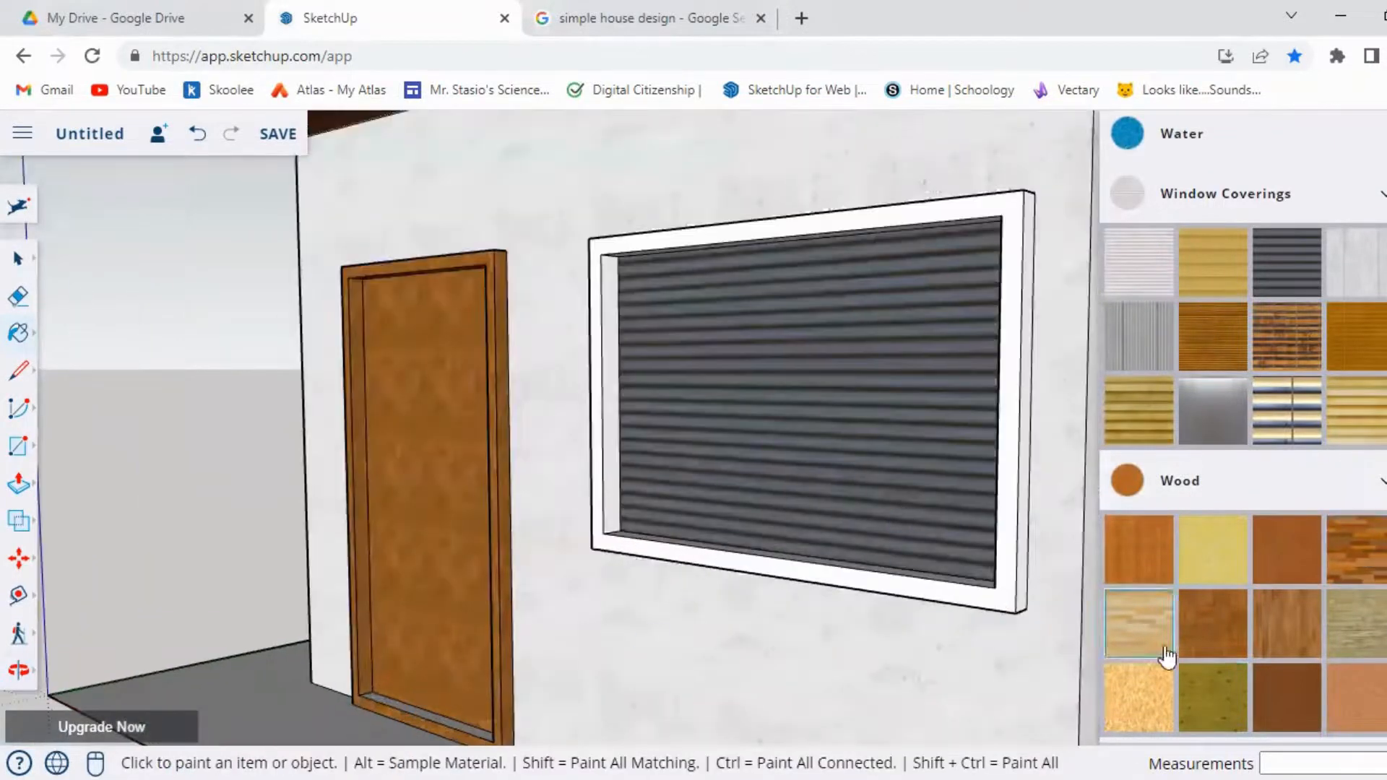
left_click(981, 588)
mouse_move(619, 284)
middle_mouse_down()
mouse_move(780, 617)
mouse_move(817, 307)
middle_mouse_up()
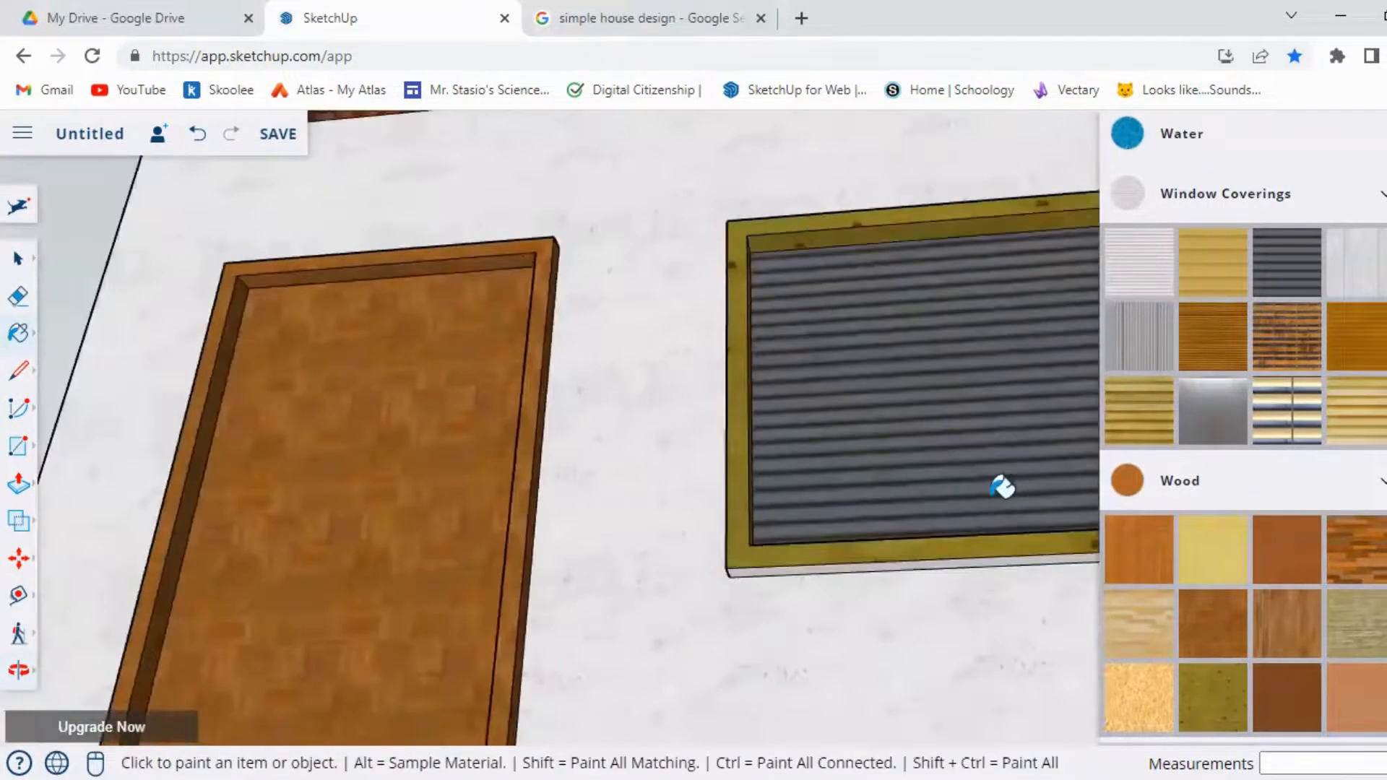
left_click(948, 491)
key("ctrl+z")
mouse_move(852, 588)
middle_mouse_down()
mouse_move(1087, 551)
mouse_move(830, 505)
mouse_move(918, 376)
mouse_move(387, 399)
mouse_move(777, 322)
mouse_move(567, 613)
mouse_move(462, 650)
middle_mouse_up()
- Paint the 3D name text with the dark green translucent glass from Glass and Mirrors, and the ground around the house dark green
scroll(463, 650, "down", 3)
scroll(1347, 556, "up", 10)
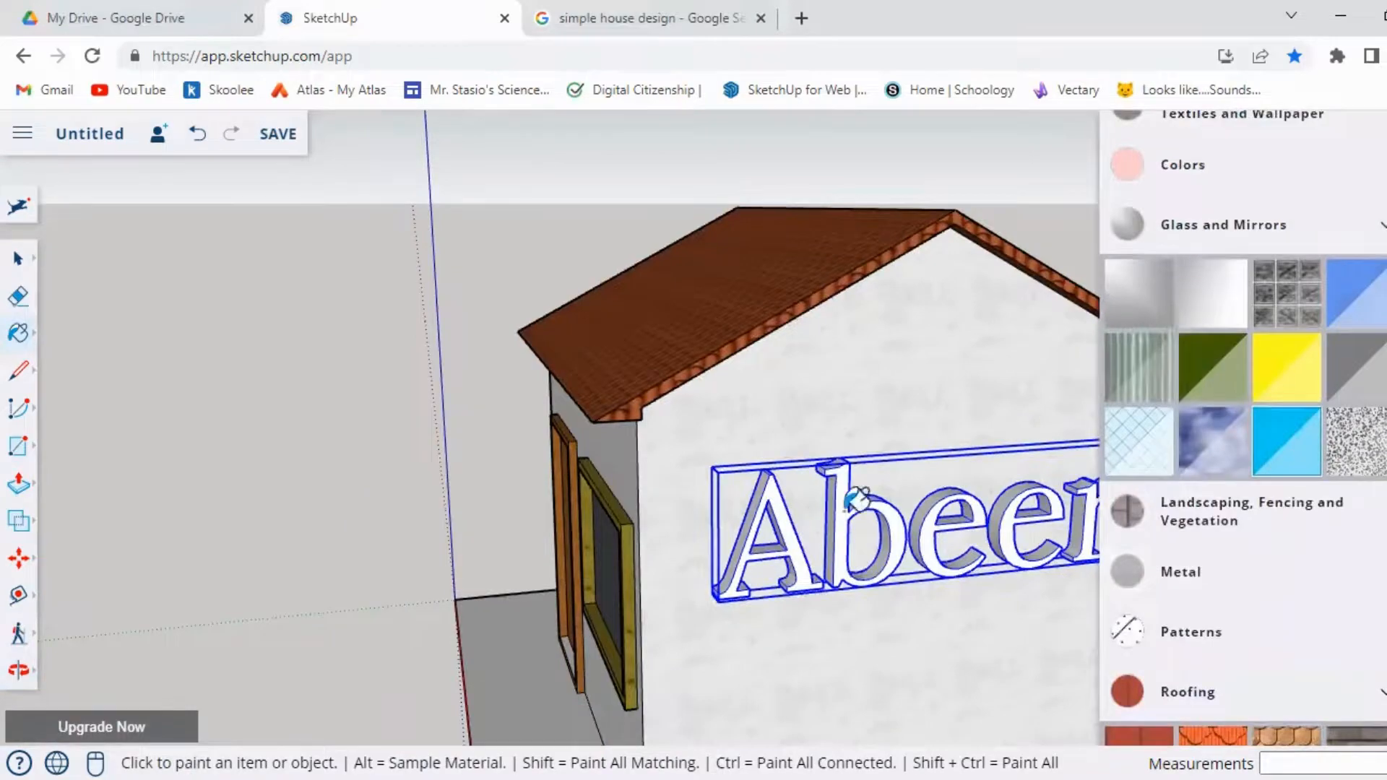
left_click(856, 499)
scroll(842, 589, "down", 3)
scroll(979, 619, "up", 5)
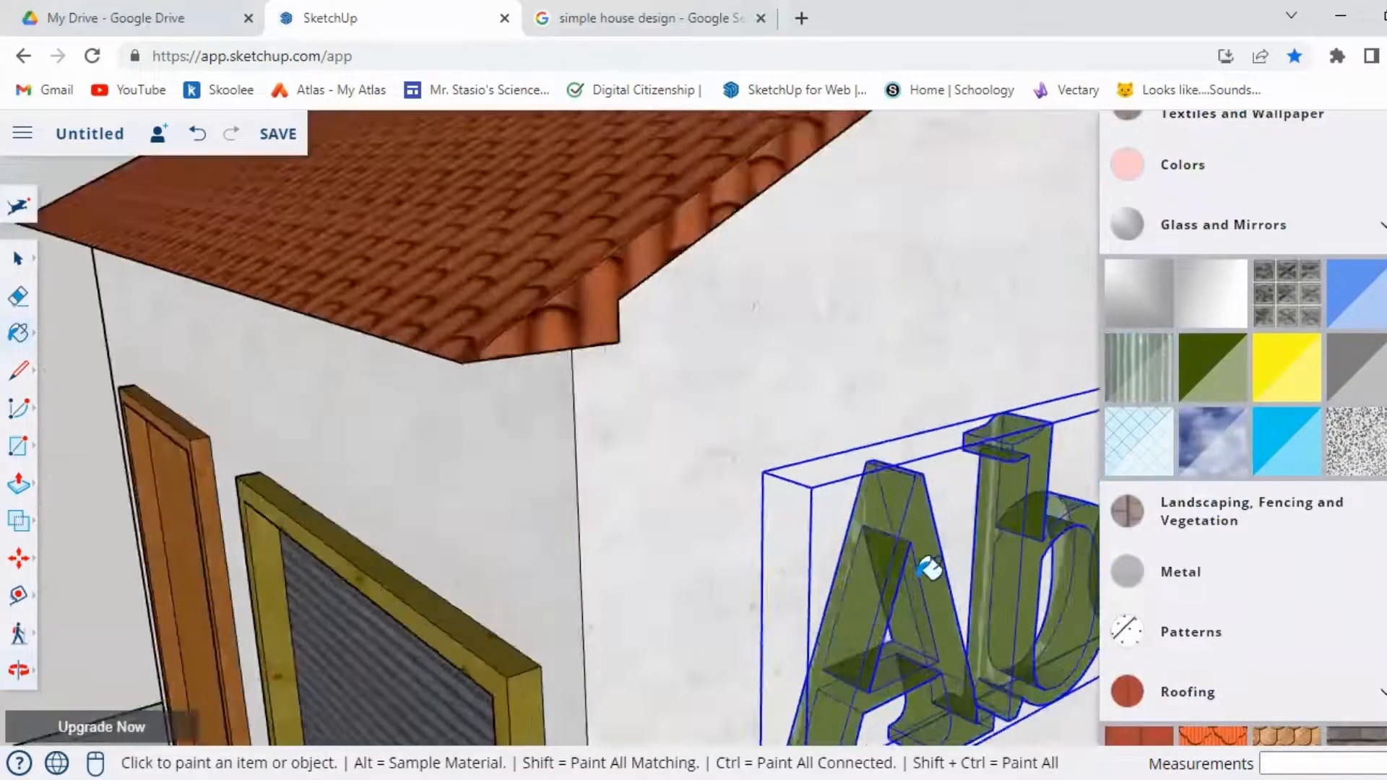
scroll(930, 569, "down", 4)
middle_click_drag(930, 568, 1012, 506)
scroll(1011, 506, "down", 2)
scroll(1214, 402, "up", 8)
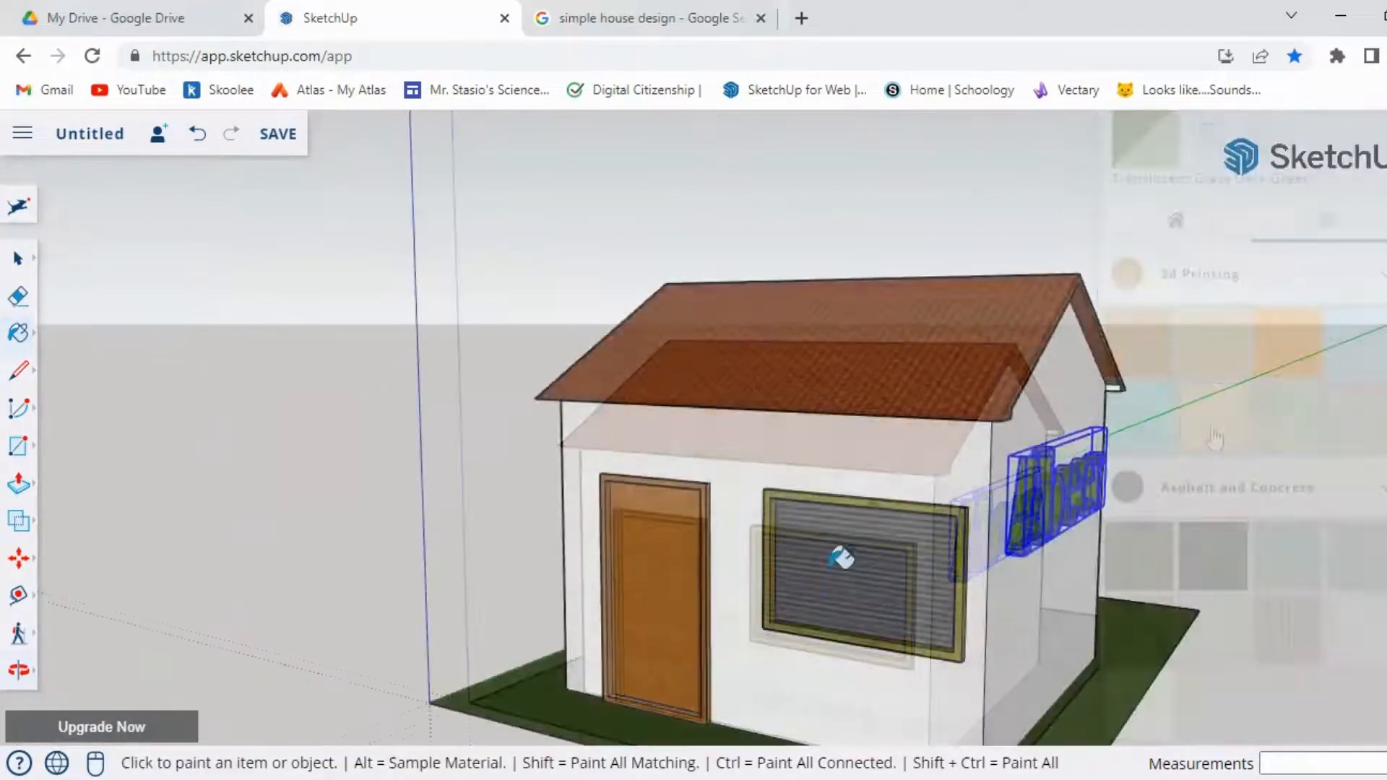
- Draw a line across the open underside of the house's base
middle_click_drag(839, 557, 806, 165)
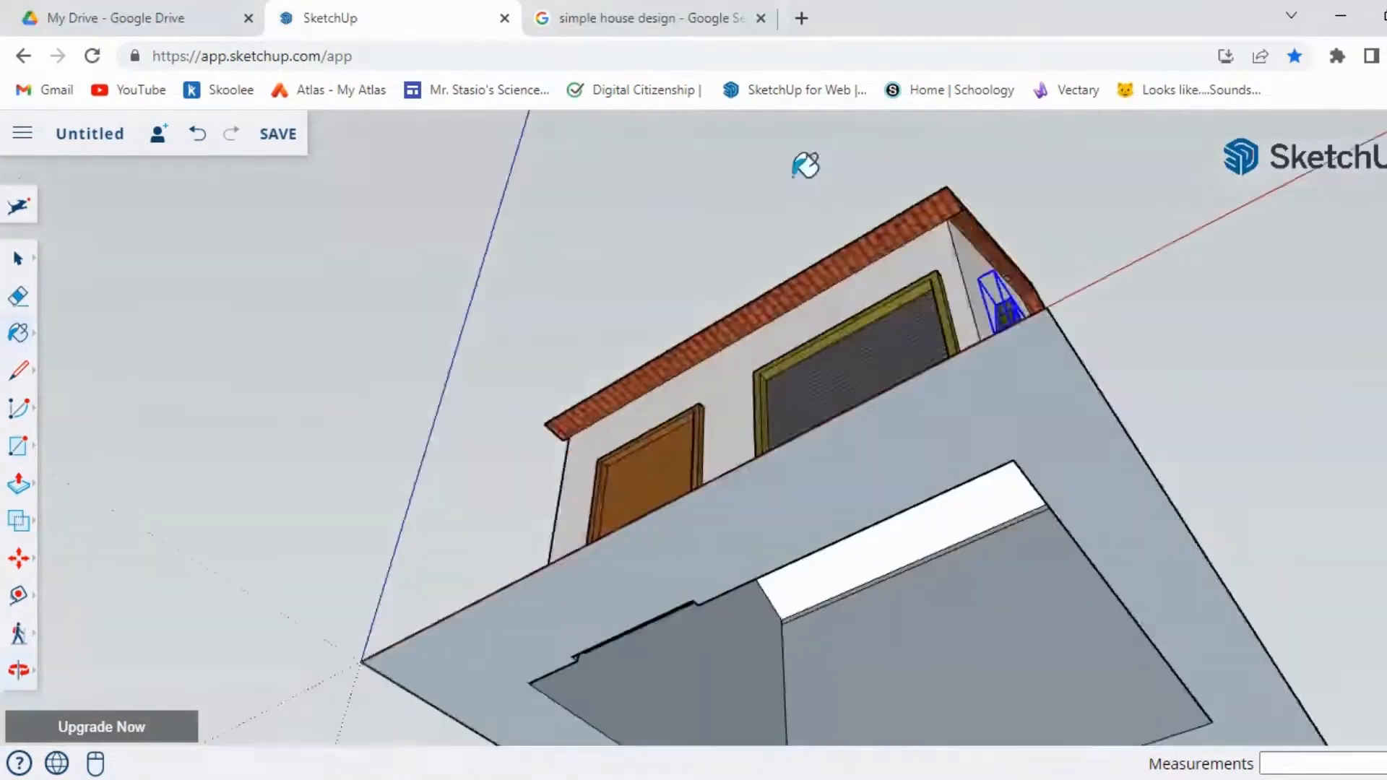
scroll(754, 551, "down", 4)
left_click(18, 371)
left_click(893, 505)
left_click(792, 699)
middle_click_drag(774, 622, 507, 684)
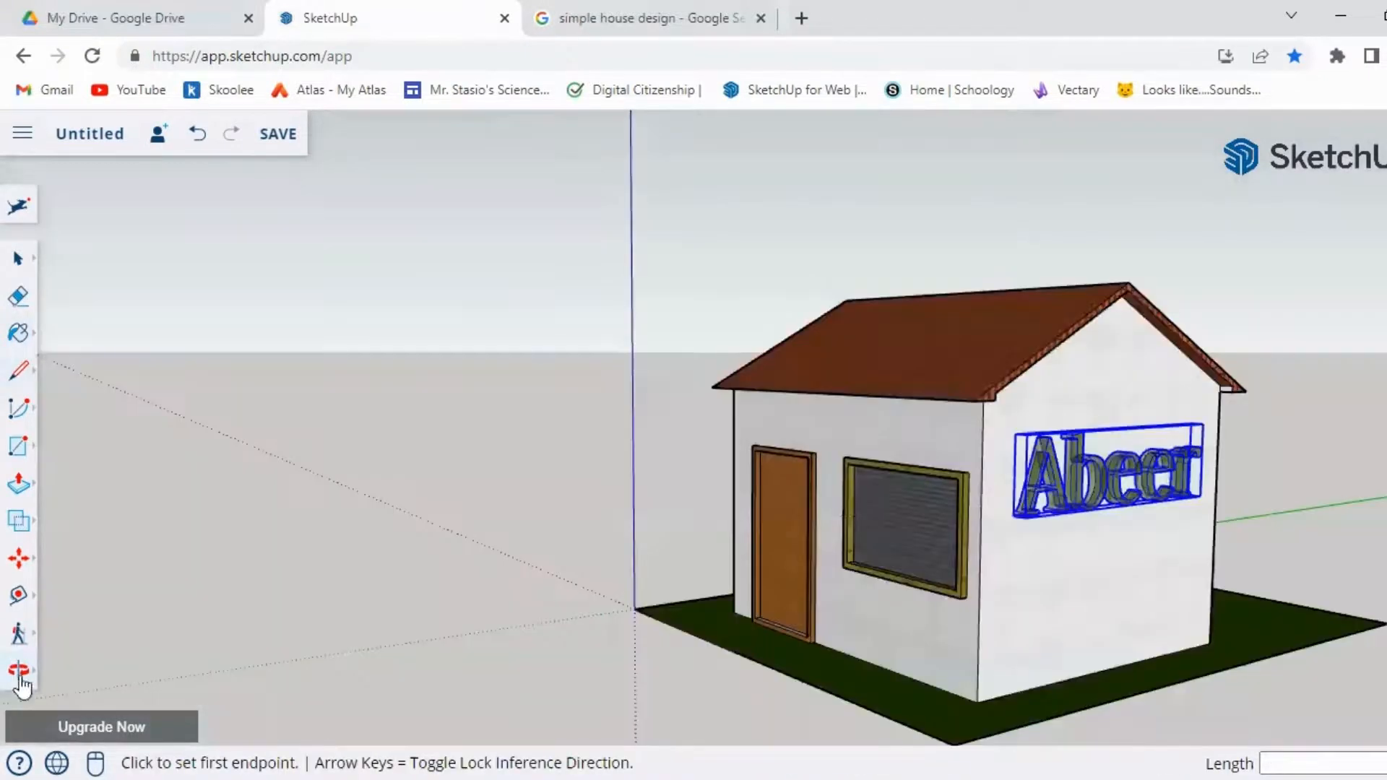
- Examine the painted house from its front corner and from the side wall carrying the name text
left_click(20, 675)
left_click(104, 623)
left_click_drag(625, 627, 354, 587)
left_click(21, 670)
left_click(73, 578)
left_click_drag(181, 643, 283, 630)
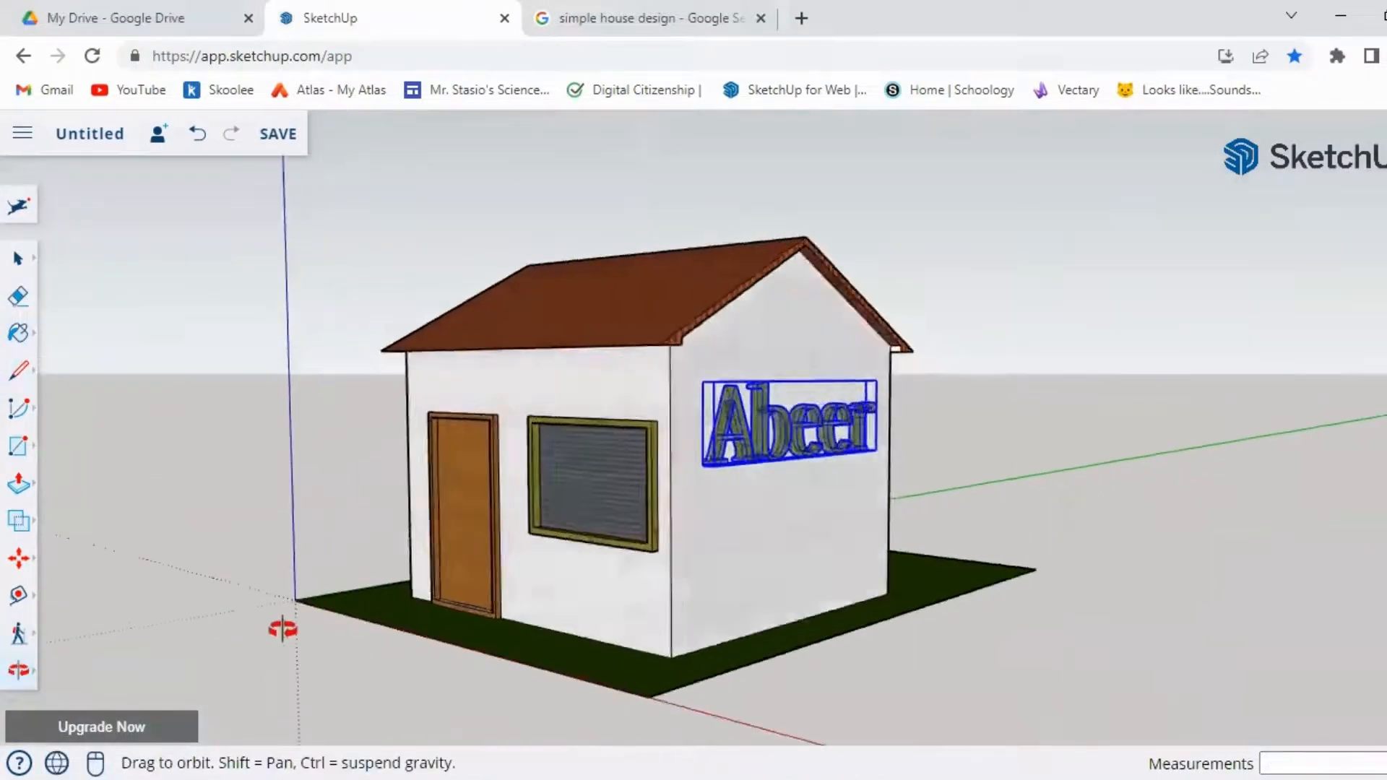
scroll(282, 629, "up", 3)
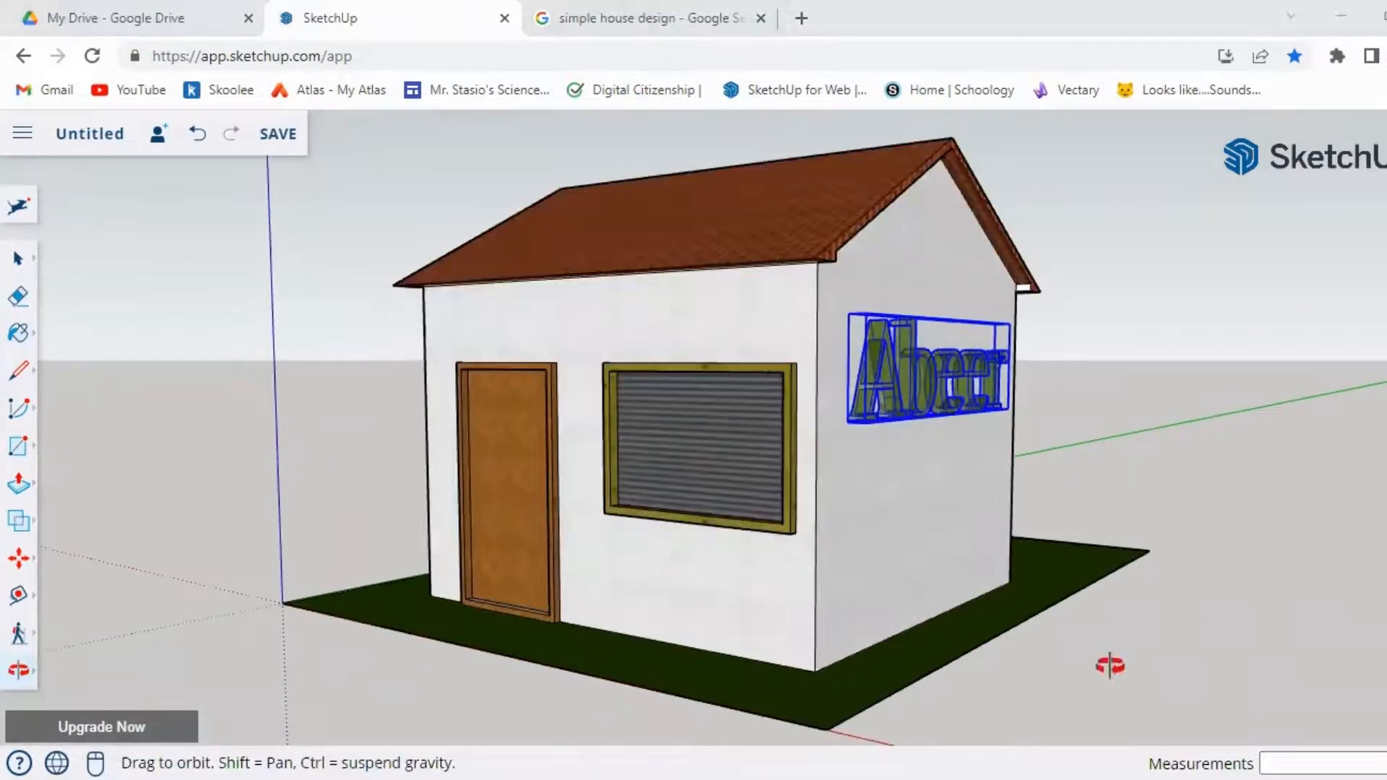
left_click_drag(1056, 696, 780, 744)
- Save the model in the SketchUp project folder under the name "Getting Started with sketchup 2"
left_click(266, 144)
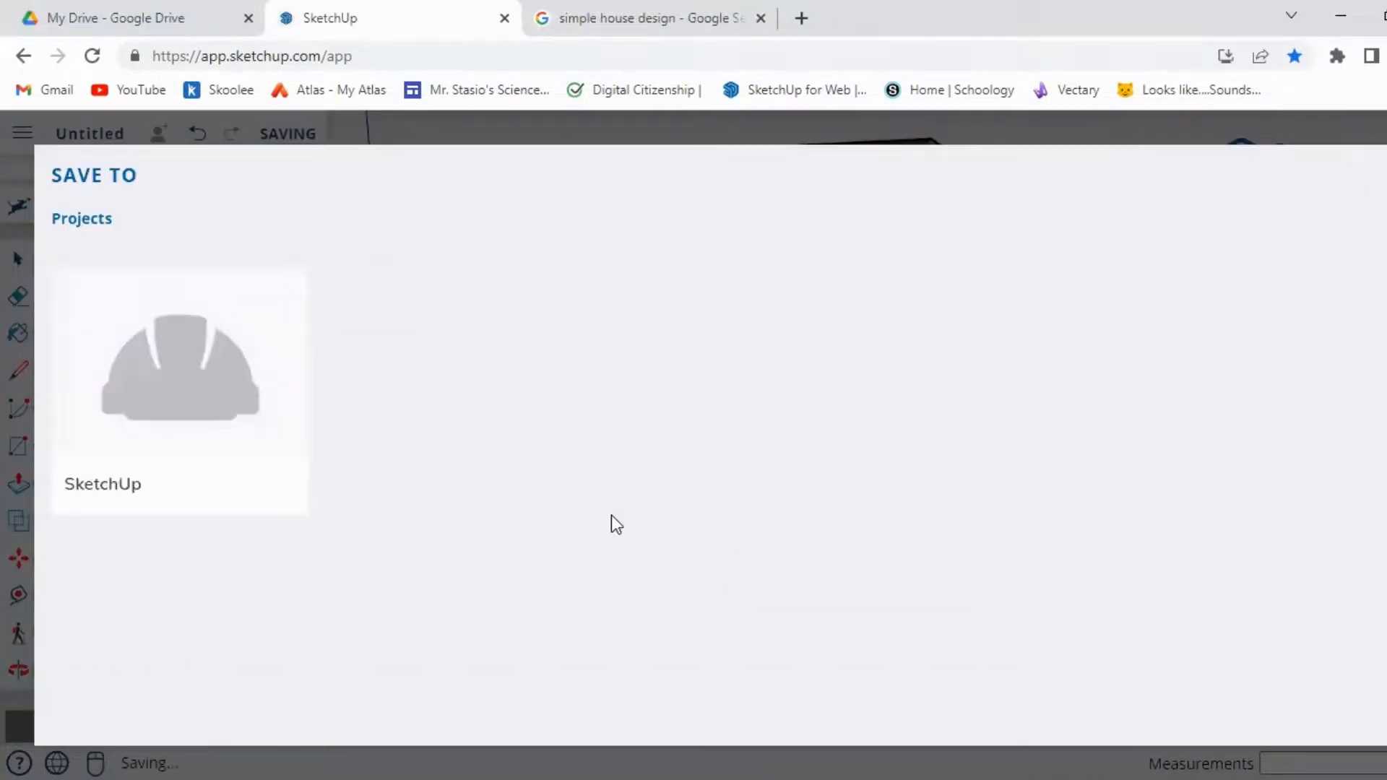
left_click(195, 391)
left_click(271, 698)
type("Getting Started with sketchup 2")
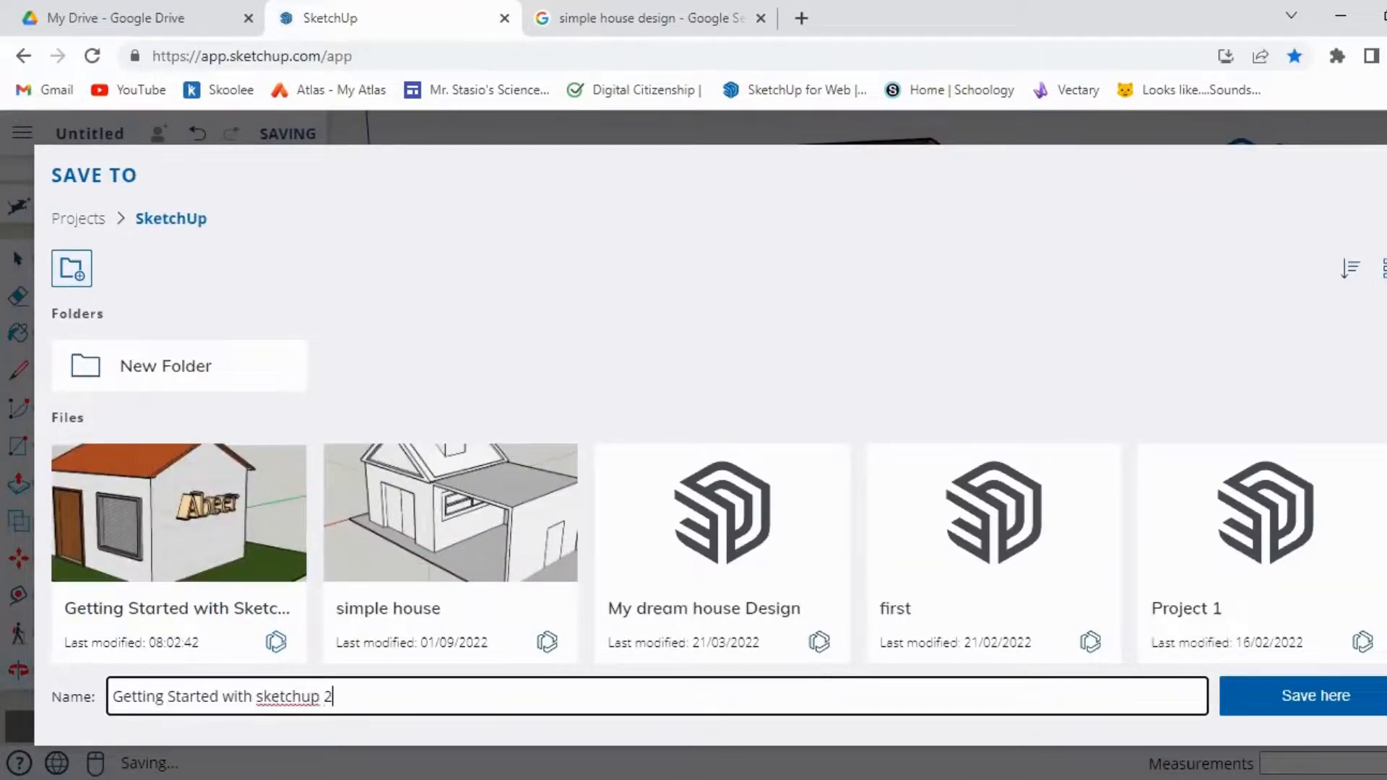
left_click(1286, 695)
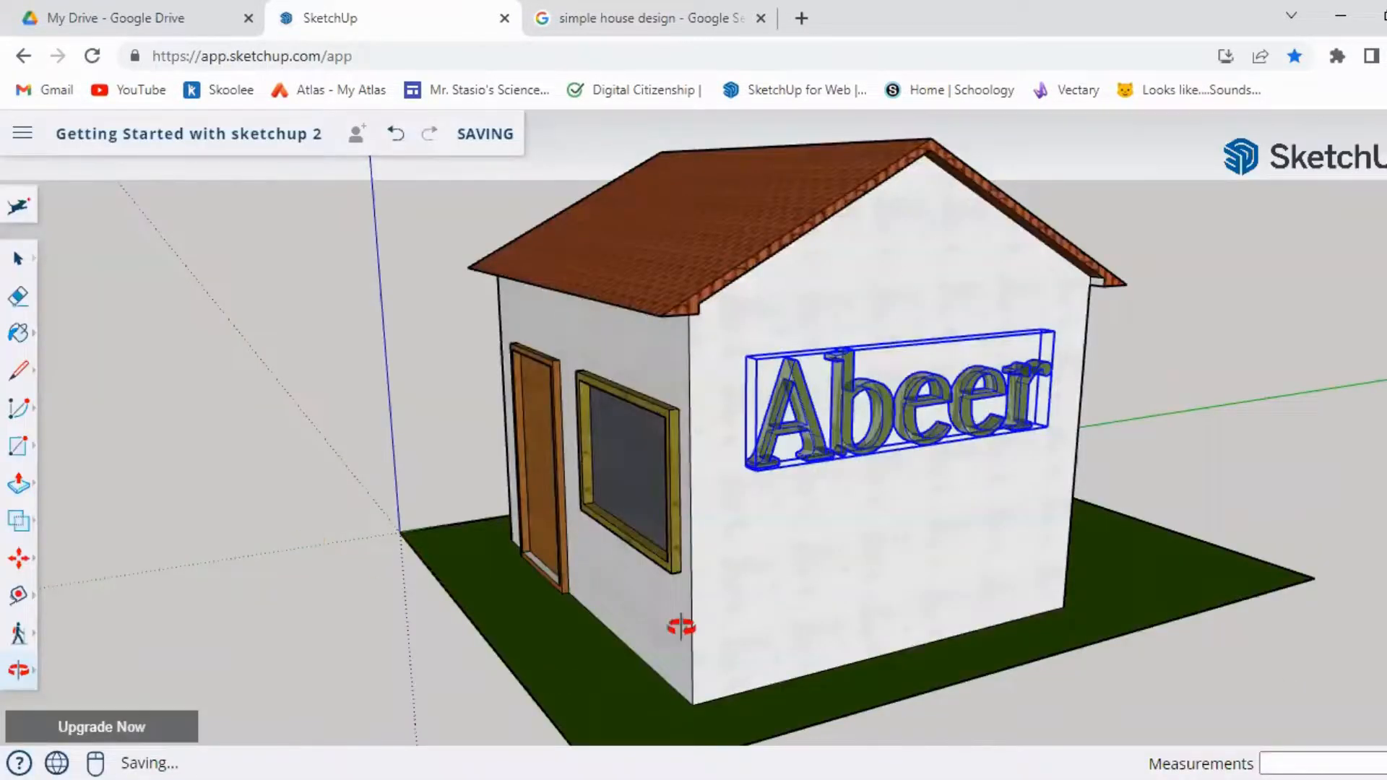
- Look up the saved model among the files in the SketchUp project folder without opening another one
left_click(23, 133)
mouse_move(192, 281)
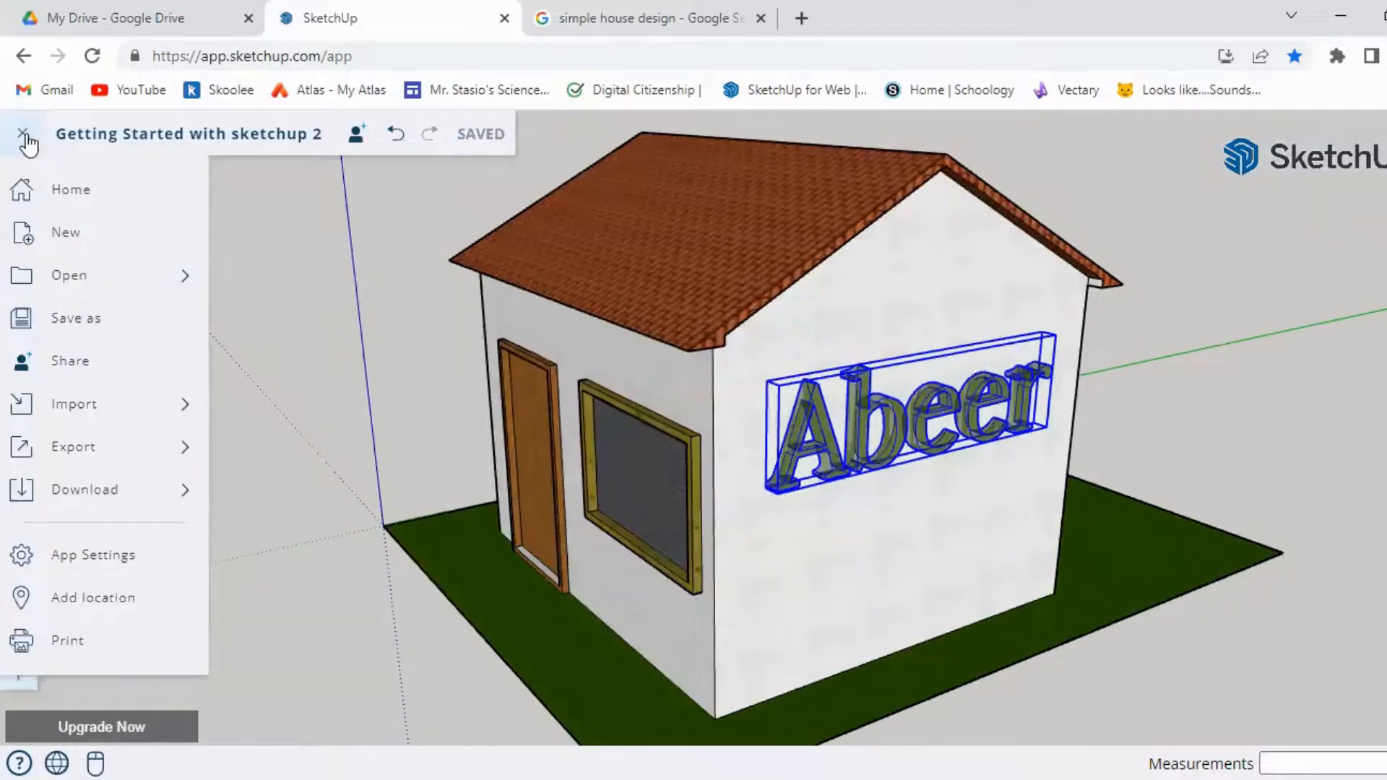
left_click(381, 292)
left_click(161, 334)
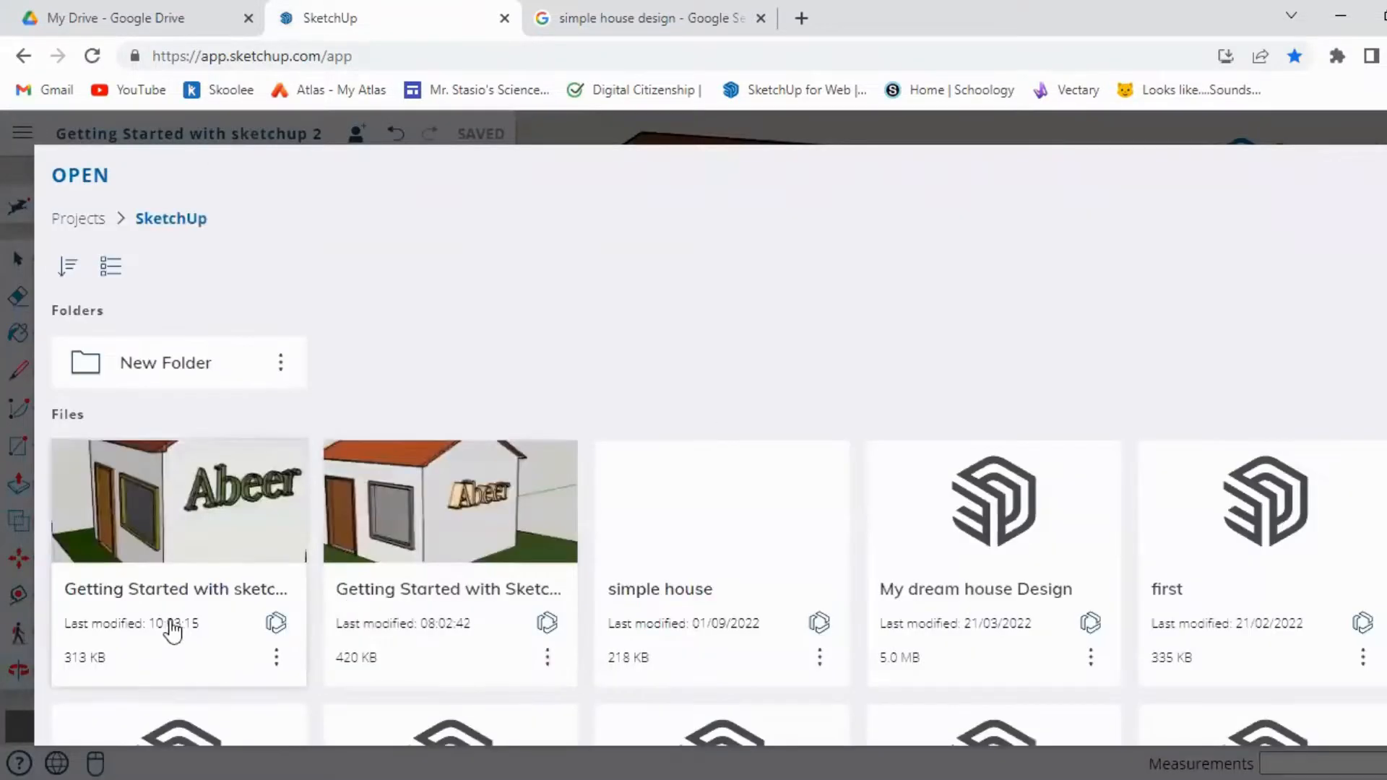
left_click(24, 137)
- Download an image of the painted house as a PNG file
left_click(25, 137)
mouse_move(117, 503)
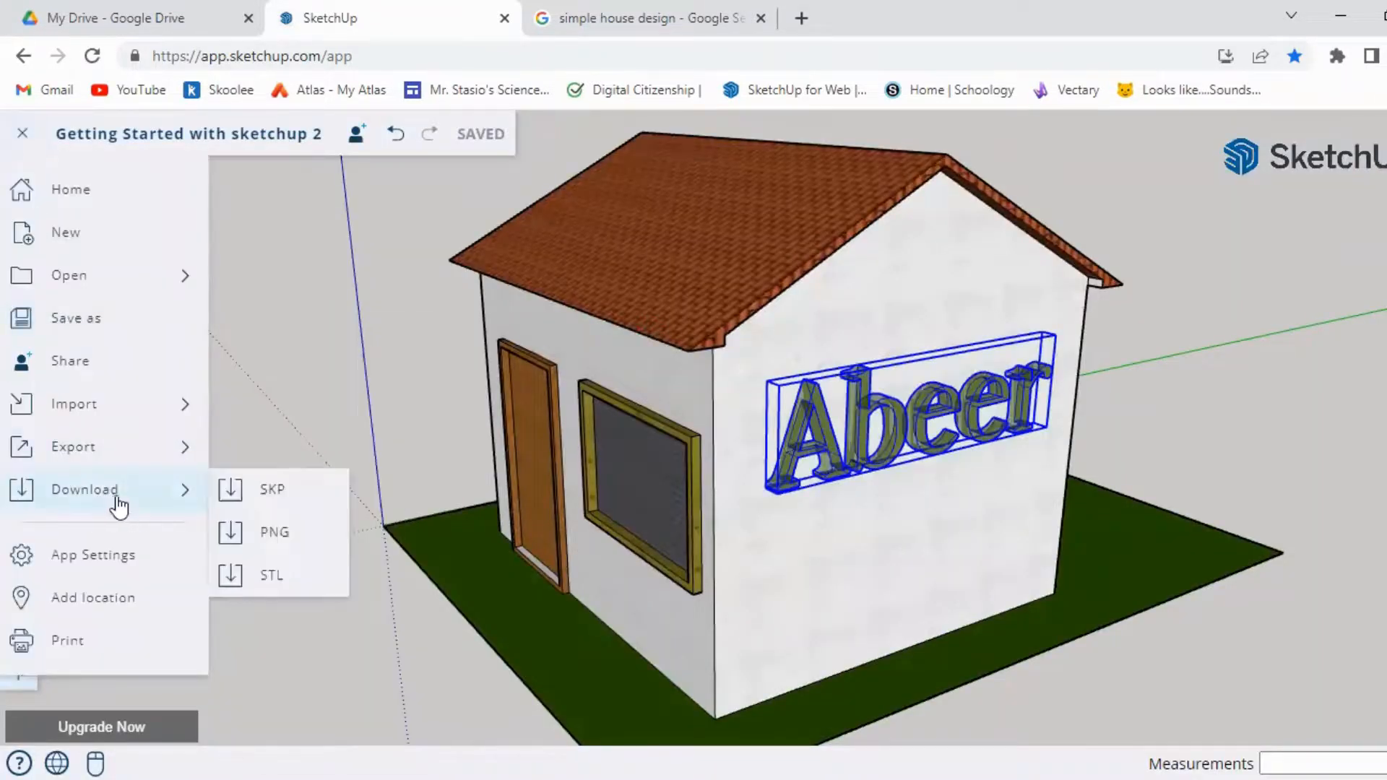
left_click(307, 534)
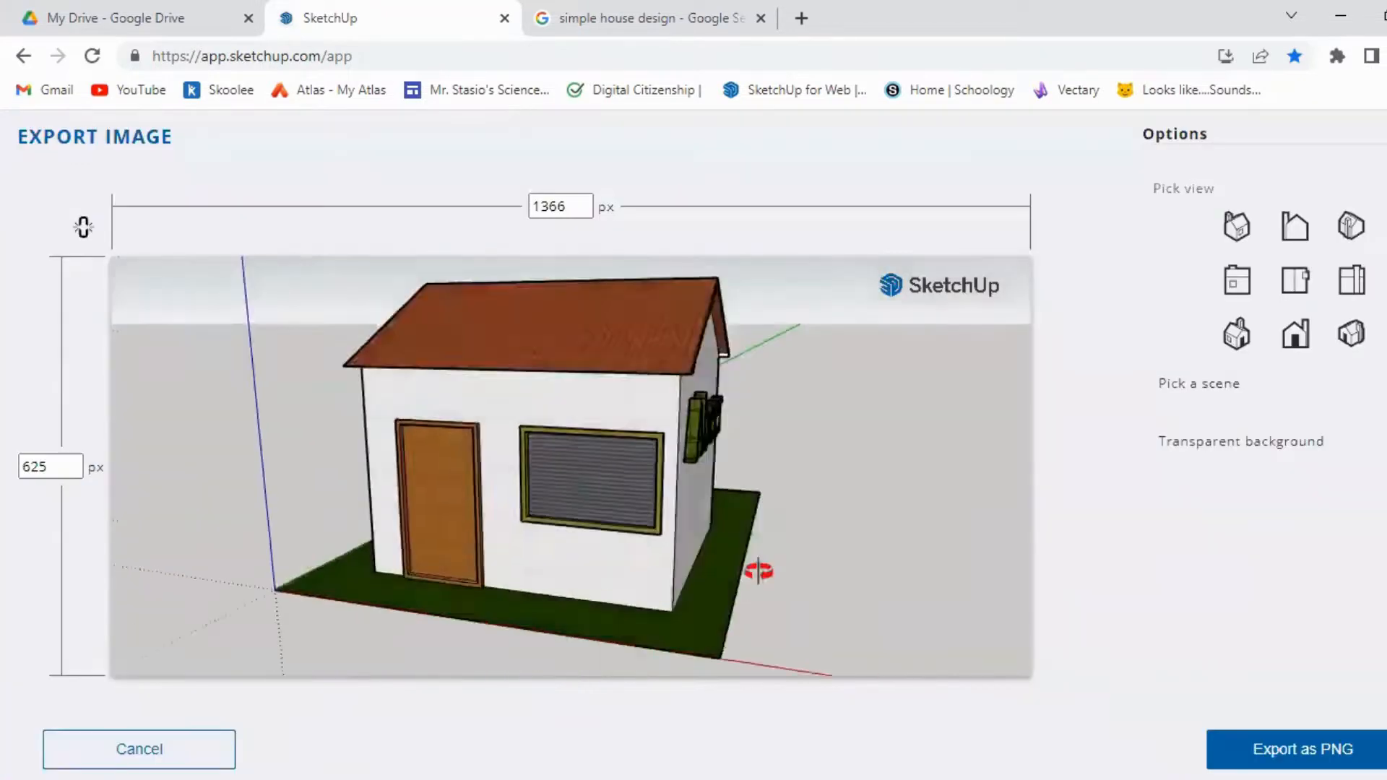
left_click(1301, 746)
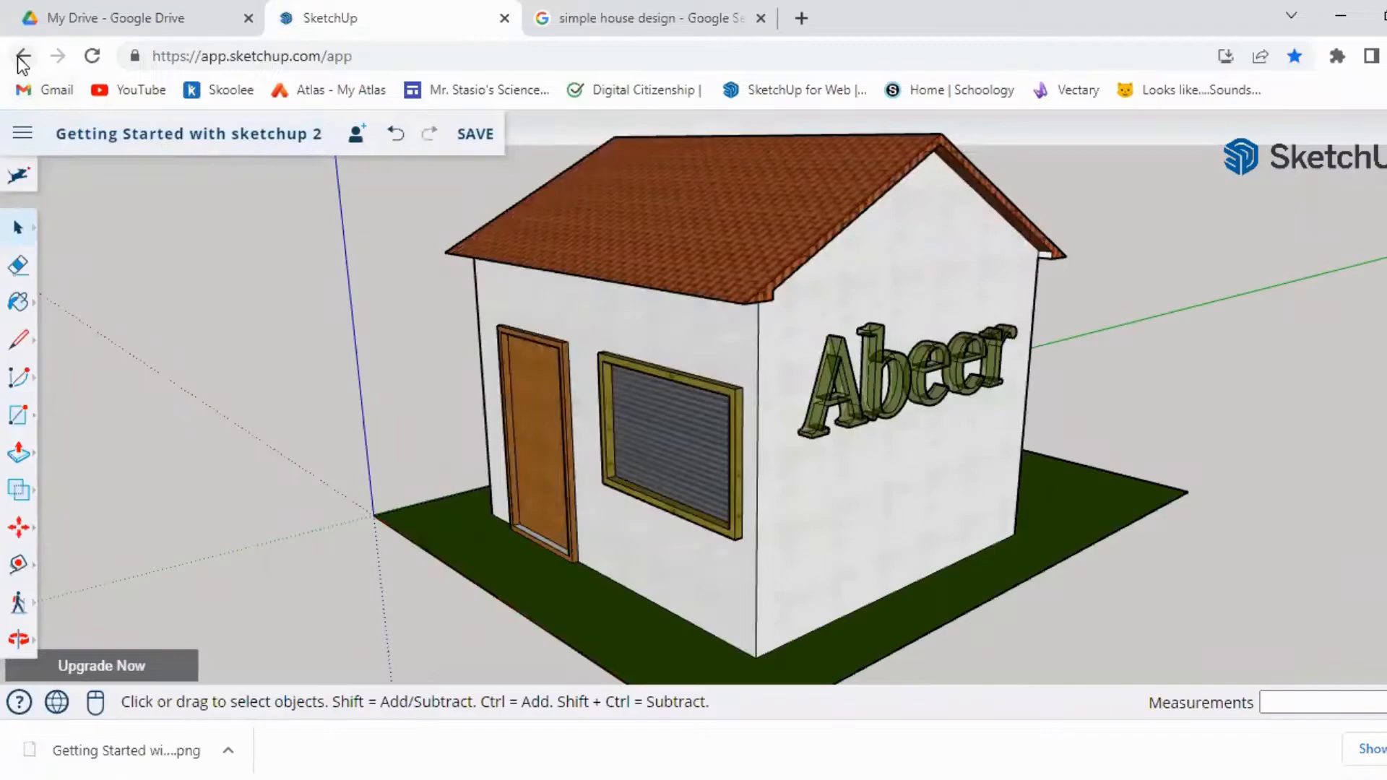
left_click(22, 56)
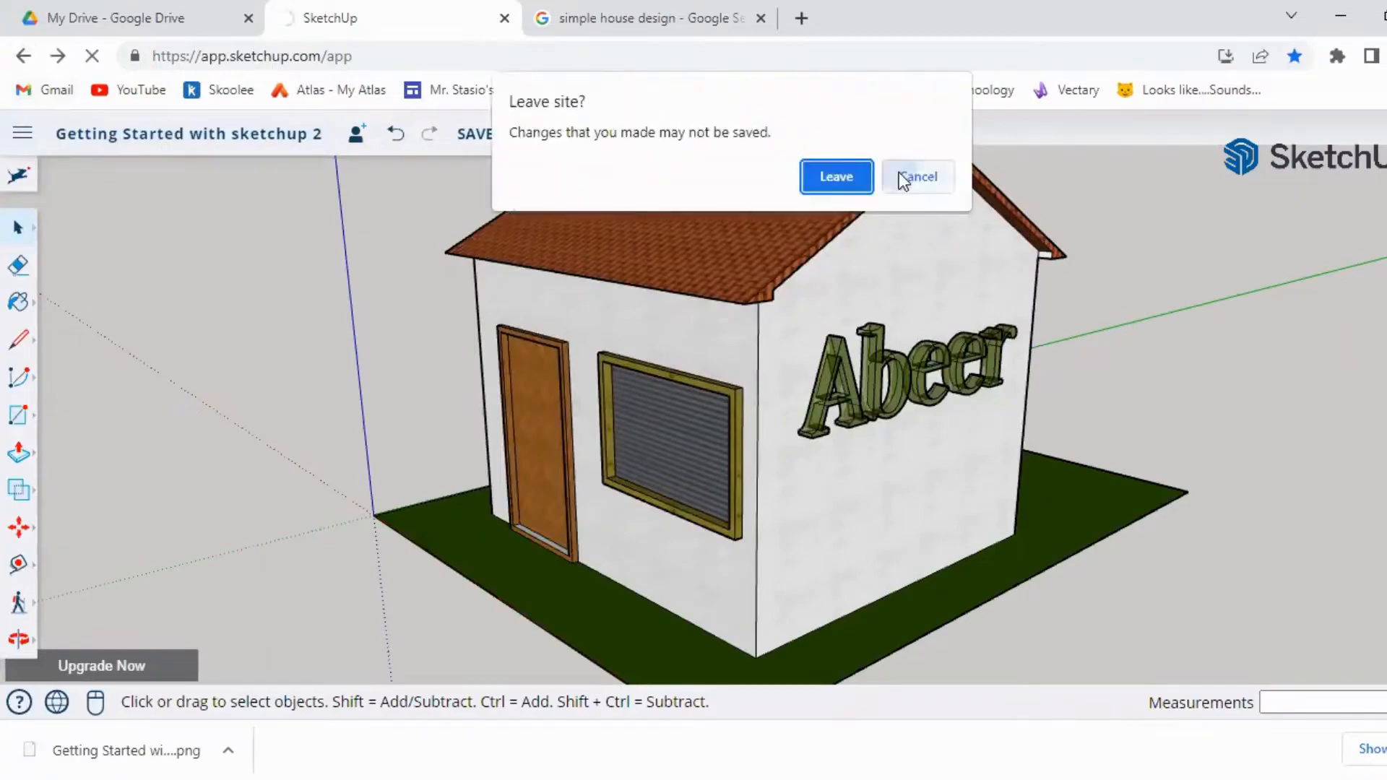
left_click(908, 177)
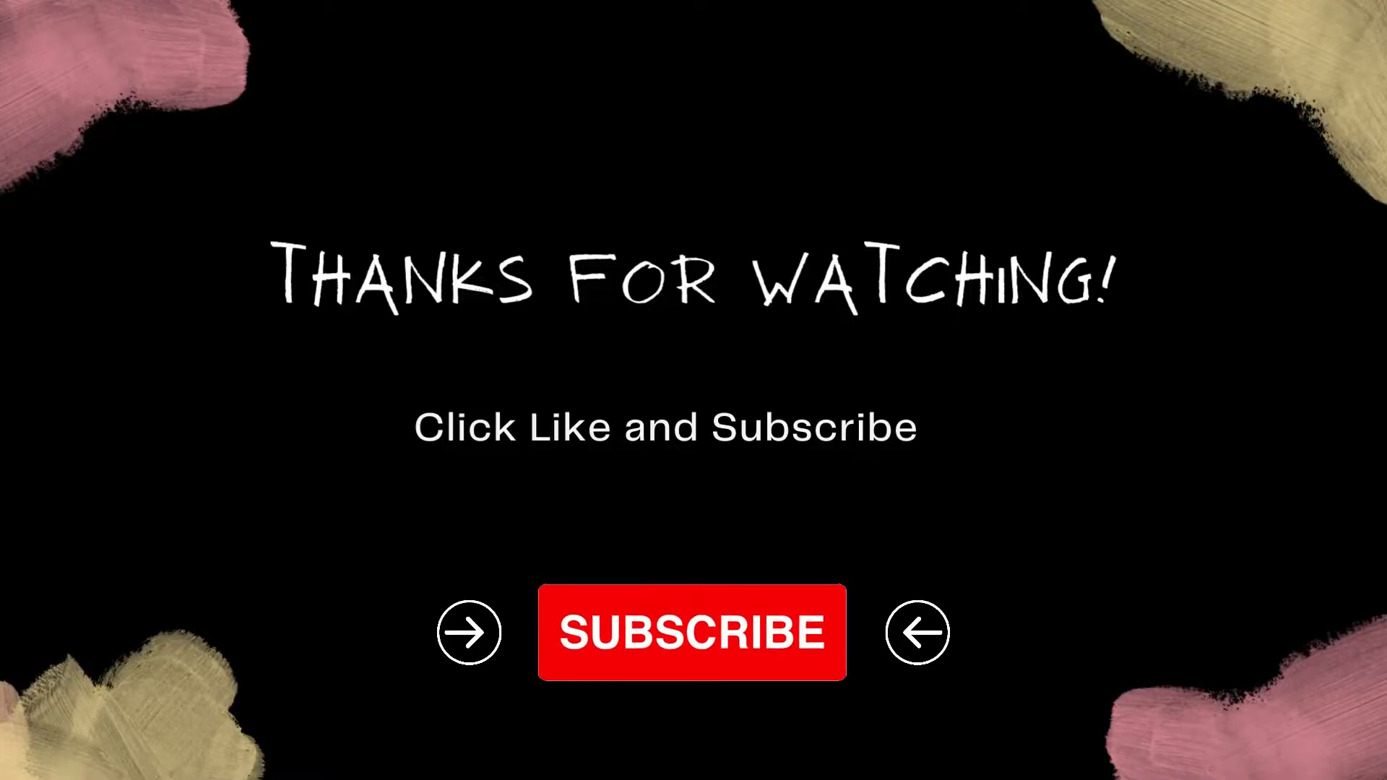